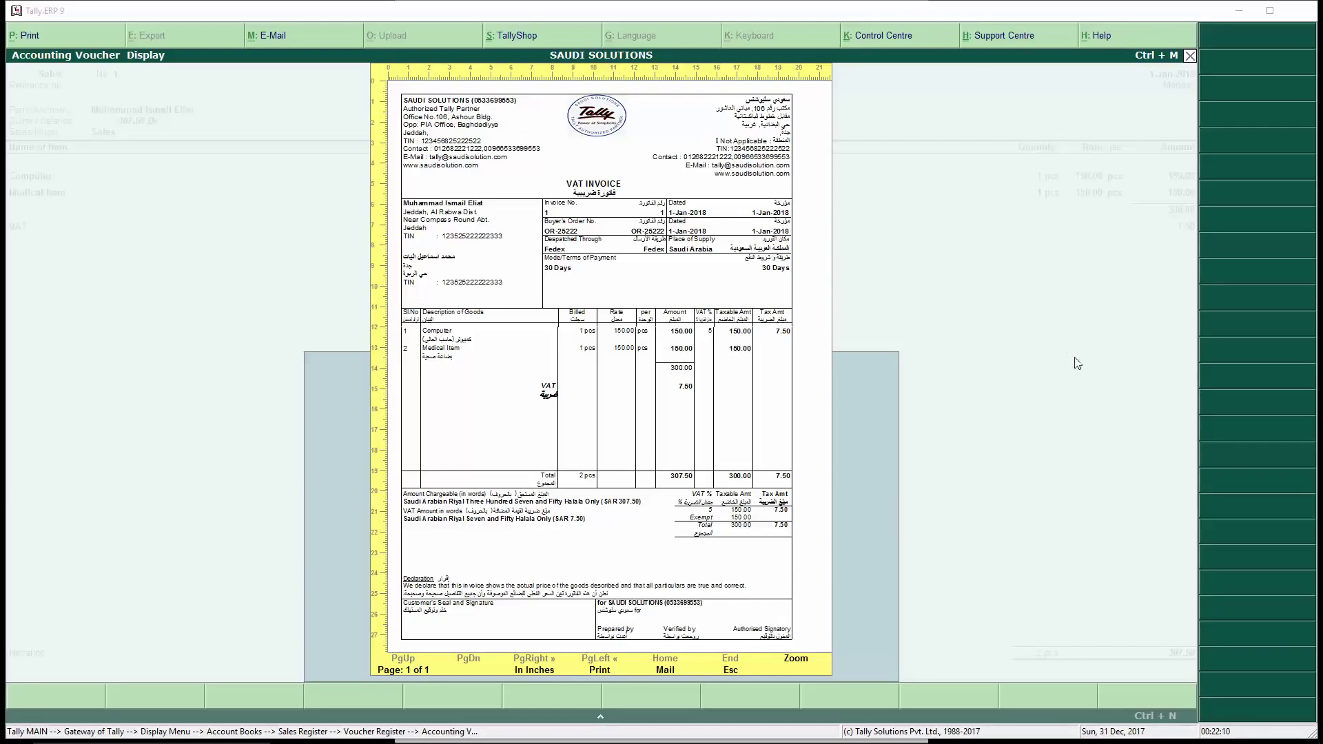
- Close the bilingual VAT invoice preview totalling 307.50 and return to the Gateway of Tally
{"action": "key", "text": "Escape"}
{"action": "key", "text": "Escape"}
{"action": "key", "text": "Escape"}
{"action": "key", "text": "Escape"}
{"action": "key", "text": "Escape"}
{"action": "key", "text": "Escape"}
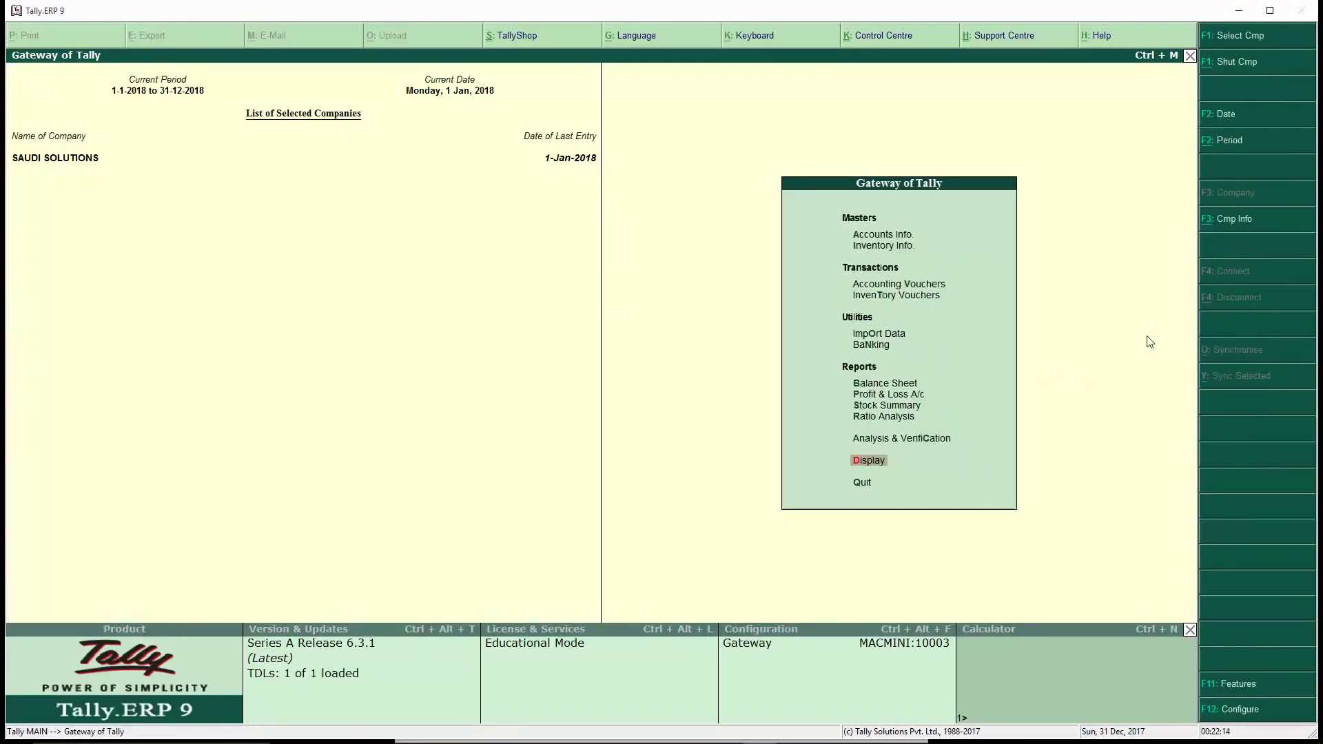
- Replace the phone number in SAUDI SOLUTIONS' mailing name with the owner's name and save the company
{"action": "left_click", "coordinate": [1236, 222]}
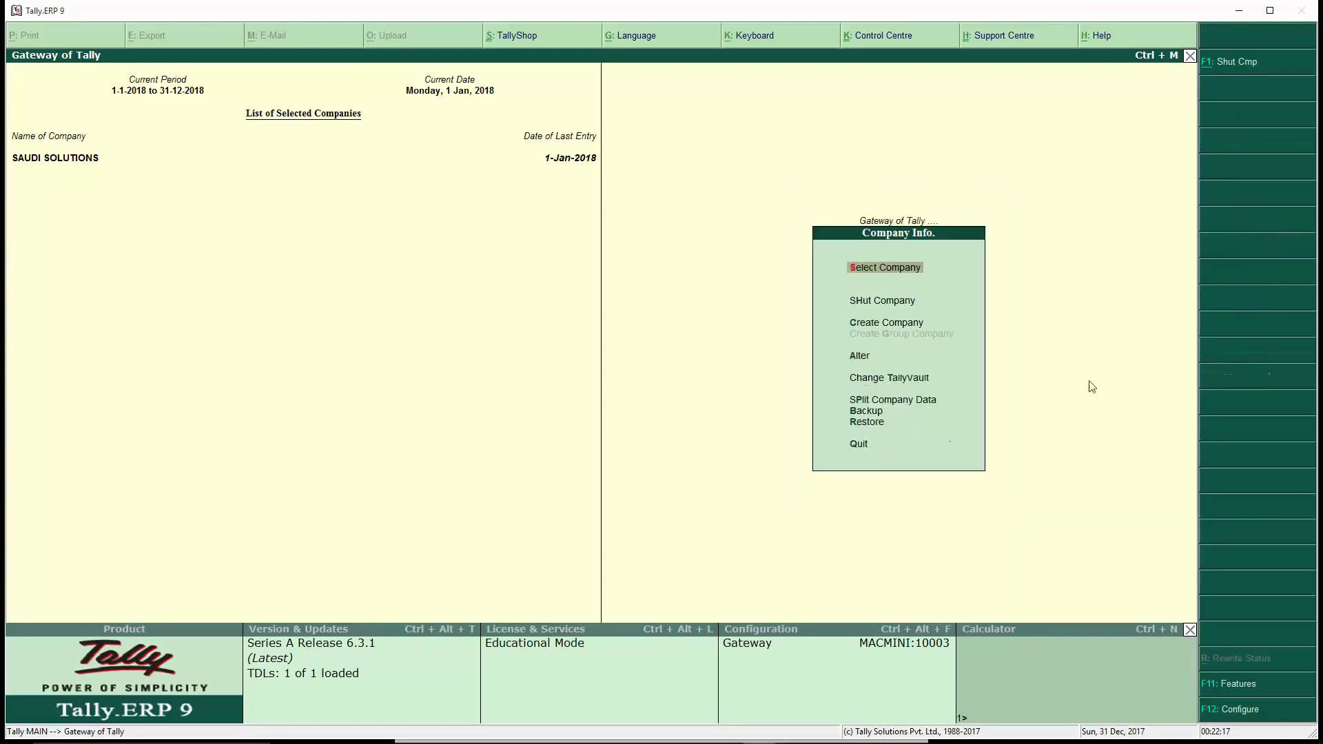
{"action": "left_click", "coordinate": [860, 357]}
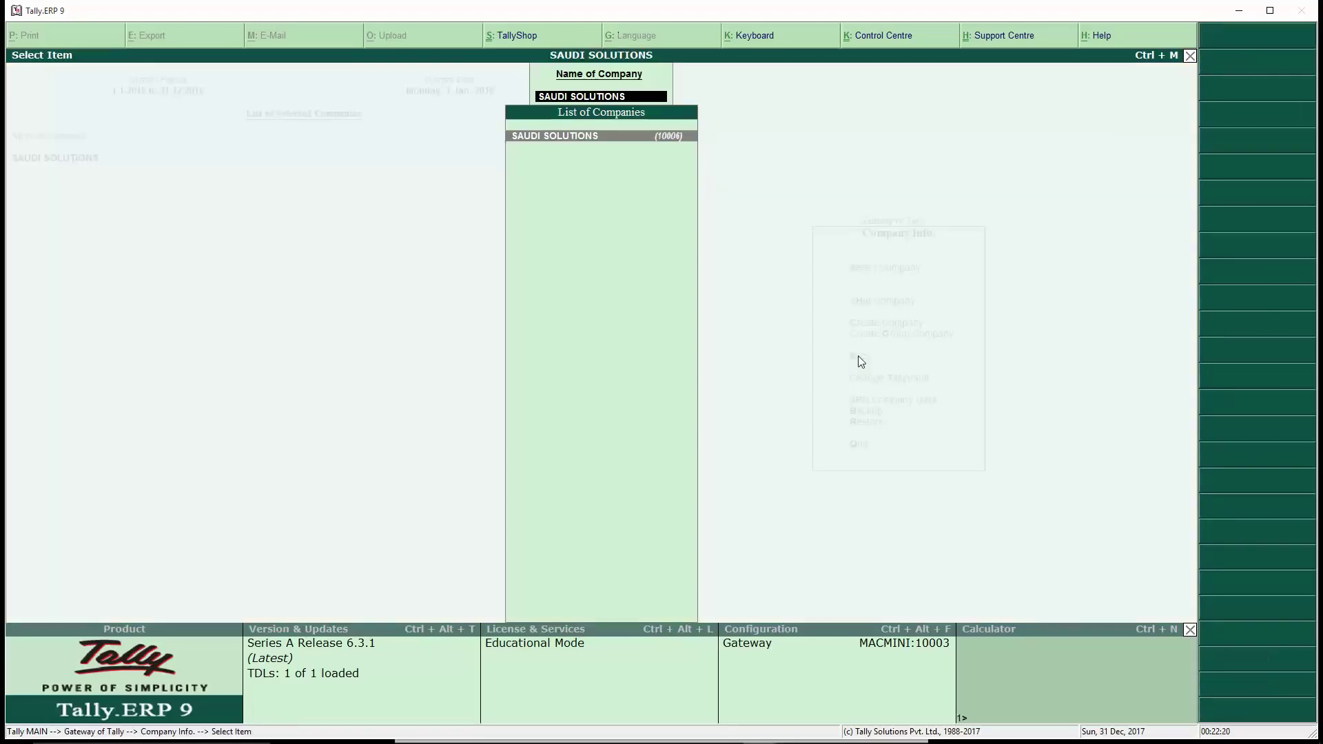
{"action": "left_click", "coordinate": [584, 135]}
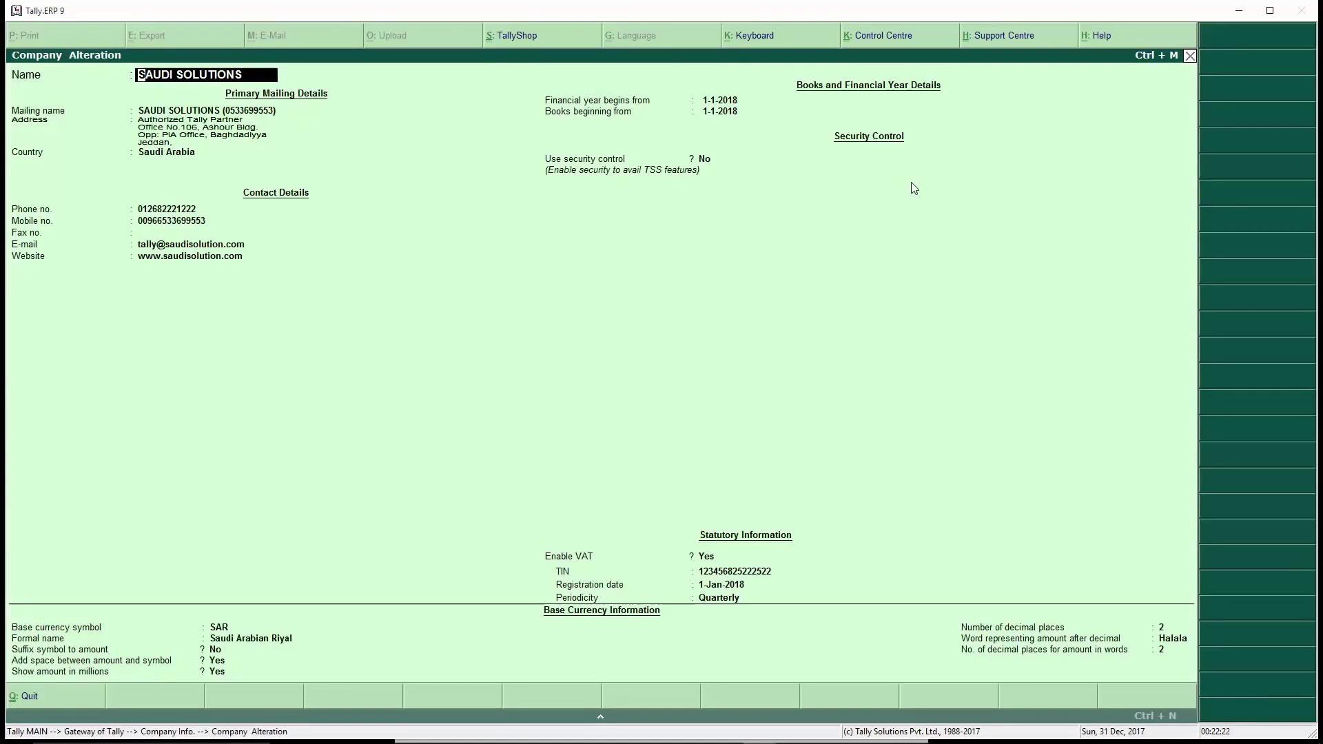
{"action": "key", "text": "Return"}
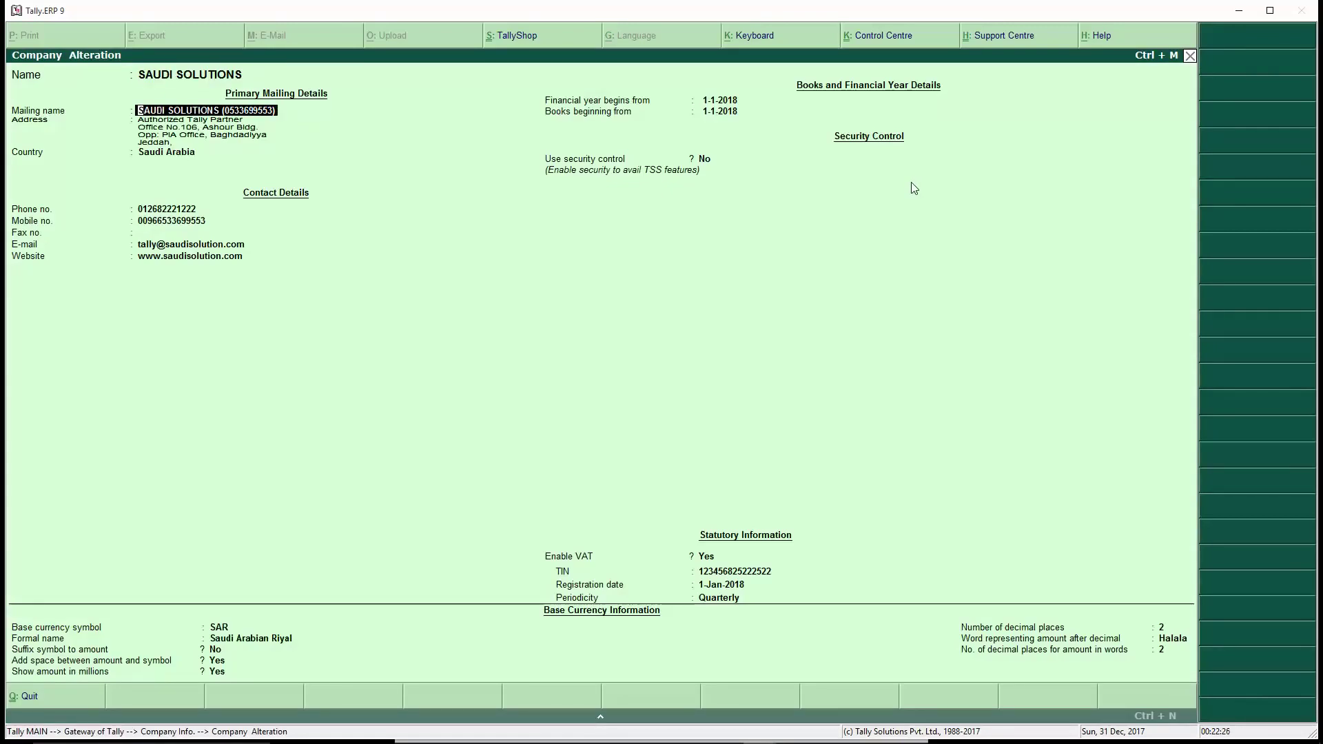
{"action": "key", "text": "BackSpace"}
{"action": "key", "text": "BackSpace"}
{"action": "key", "text": "BackSpace"}
{"action": "key", "text": "BackSpace"}
{"action": "key", "text": "BackSpace"}
{"action": "key", "text": "BackSpace"}
{"action": "key", "text": "BackSpace"}
{"action": "key", "text": "BackSpace"}
{"action": "type", "text": "-Jeddah"}
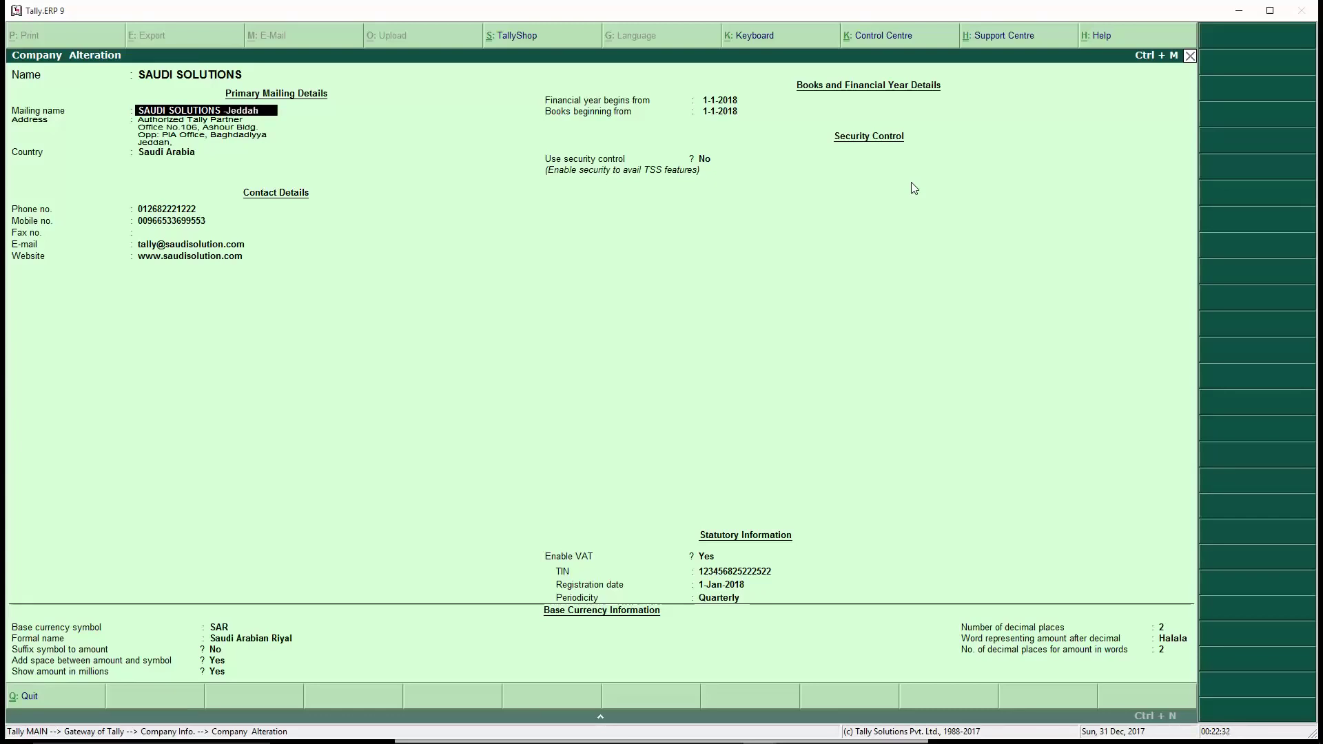
{"action": "key", "text": "BackSpace"}
{"action": "key", "text": "BackSpace"}
{"action": "key", "text": "BackSpace"}
{"action": "key", "text": "BackSpace"}
{"action": "key", "text": "BackSpace"}
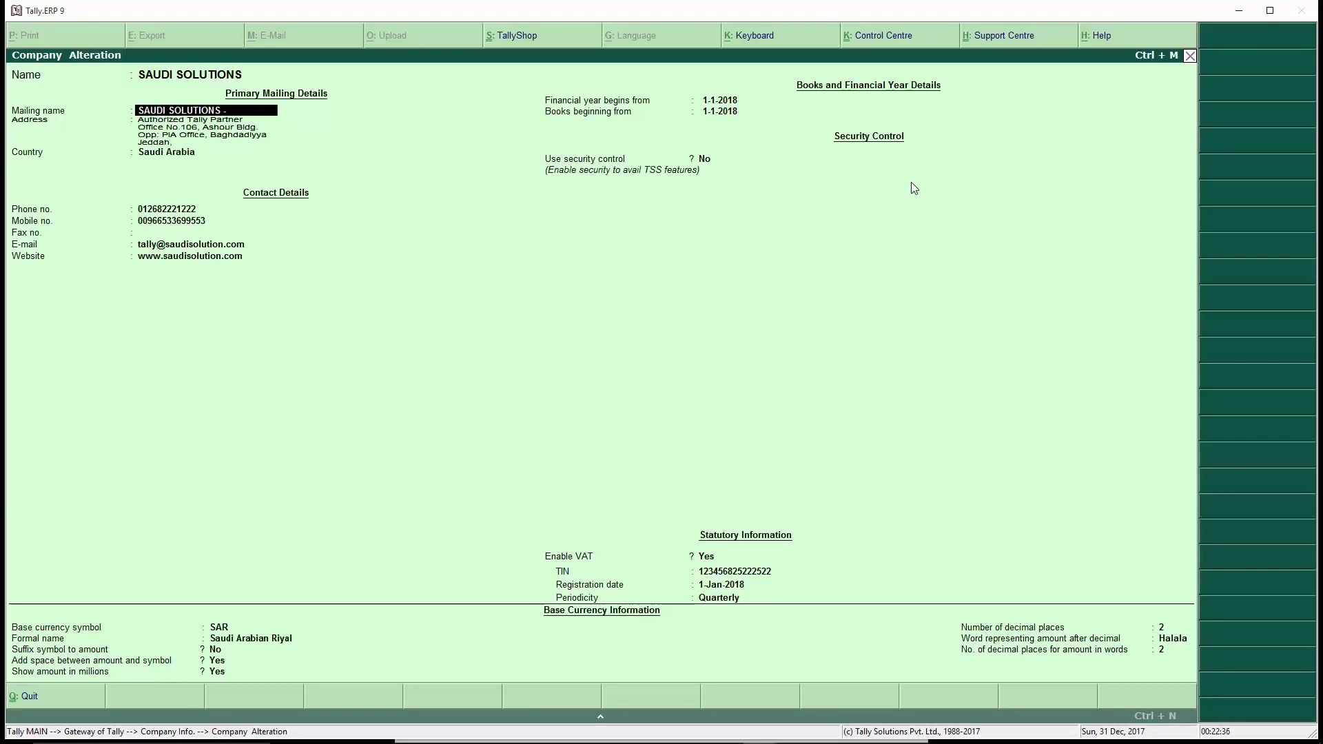
{"action": "type", "text": "ISMAIL ELIAT"}
{"action": "key", "text": "Return"}
{"action": "key", "text": "Return"}
{"action": "key", "text": "Return"}
{"action": "key", "text": "Return"}
{"action": "key", "text": "Return"}
{"action": "key", "text": "Return"}
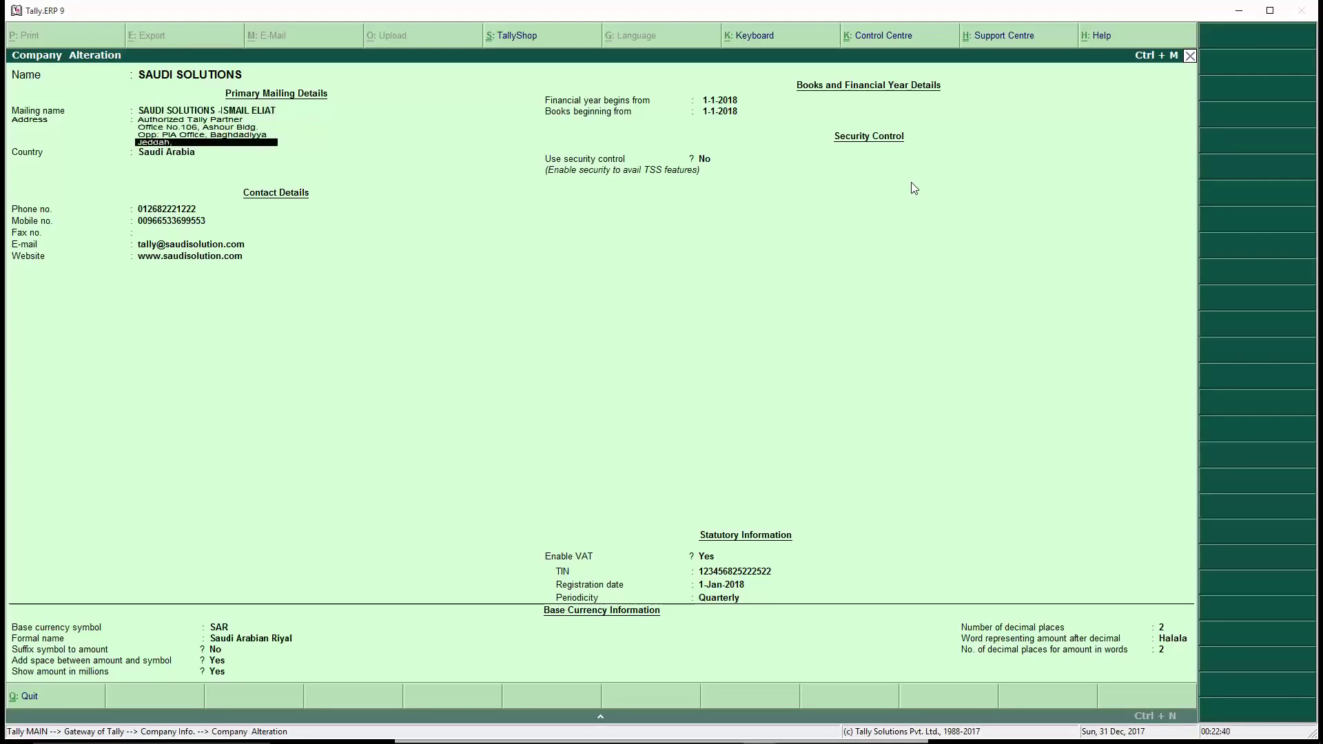
{"action": "key", "text": "ctrl+a"}
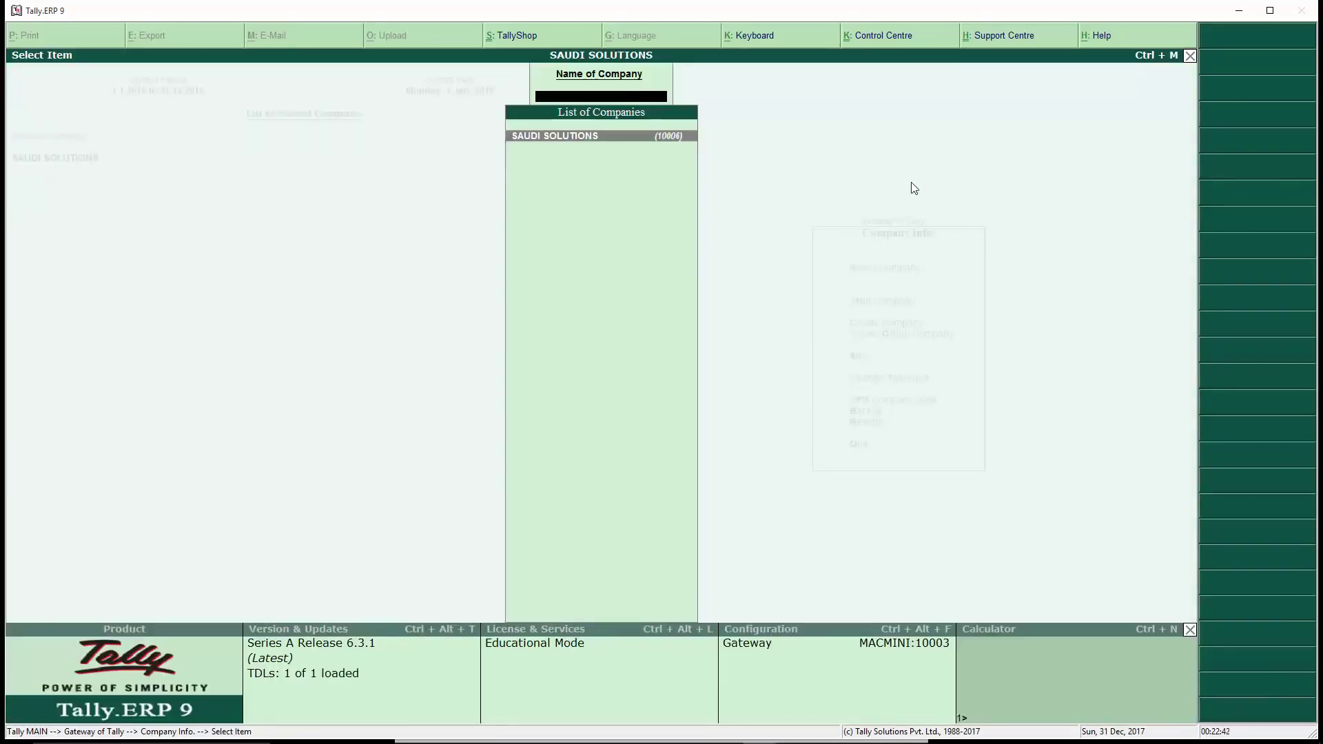
- Browse the Cash ledger's monthly vouchers in Account Books, then back out to the Gateway
{"action": "key", "text": "Escape"}
{"action": "key", "text": "Escape"}
{"action": "key", "text": "d"}
{"action": "key", "text": "a"}
{"action": "key", "text": "Return"}
{"action": "key", "text": "Return"}
{"action": "key", "text": "Return"}
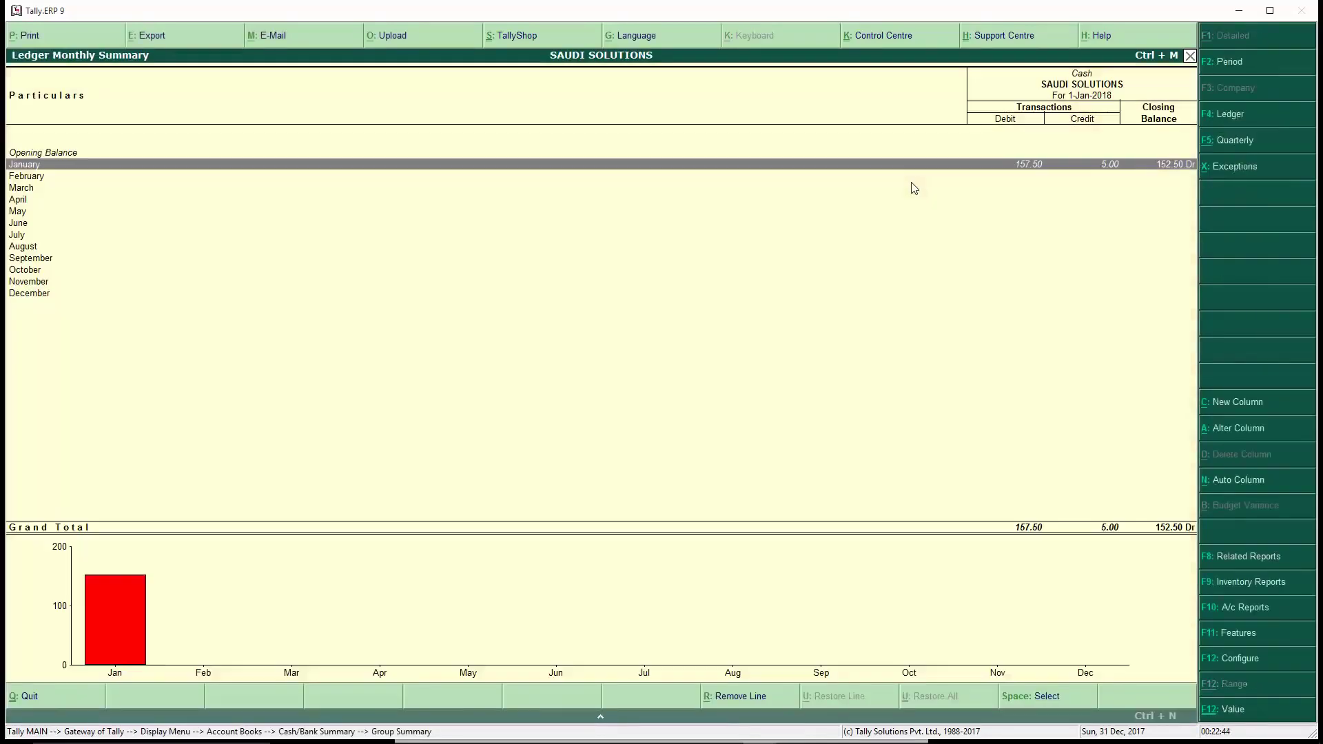
{"action": "key", "text": "Return"}
{"action": "key", "text": "Return"}
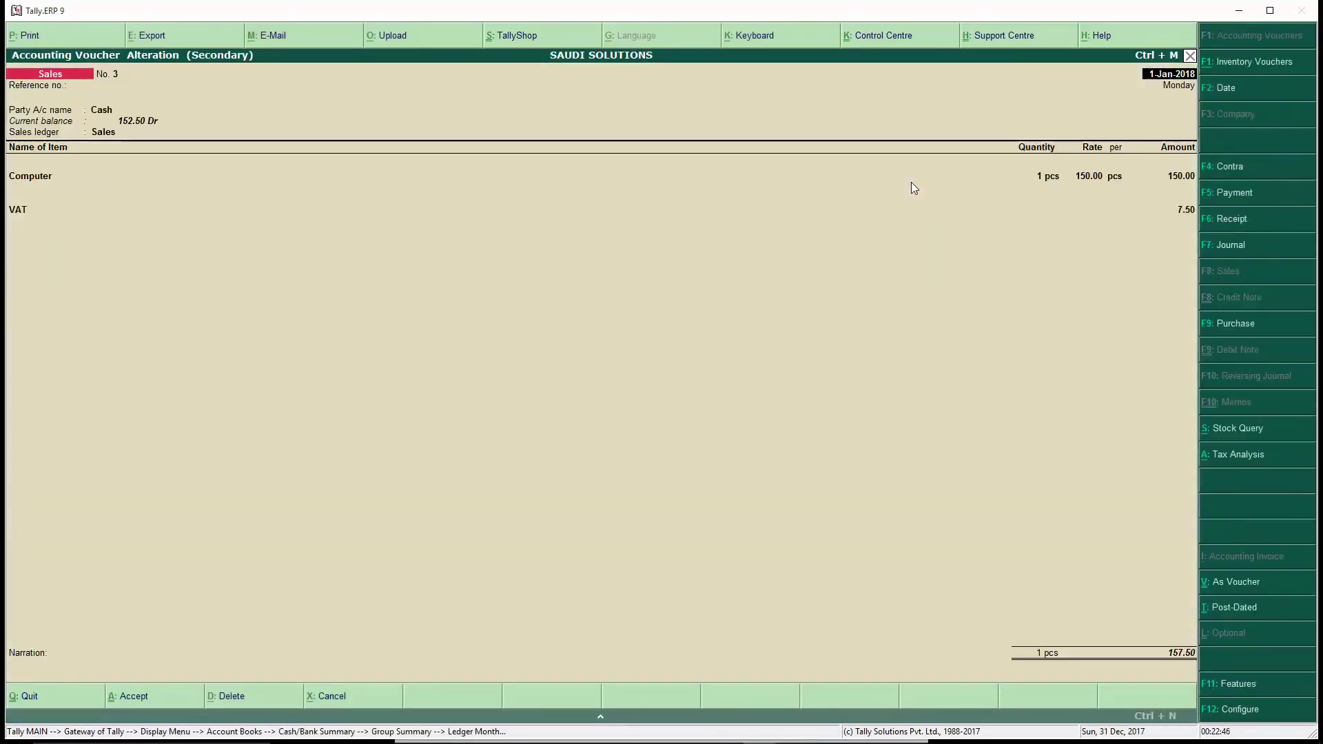
{"action": "key", "text": "Escape"}
{"action": "key", "text": "Escape"}
{"action": "key", "text": "Escape"}
{"action": "key", "text": "Escape"}
{"action": "key", "text": "Escape"}
{"action": "key", "text": "Escape"}
{"action": "key", "text": "Escape"}
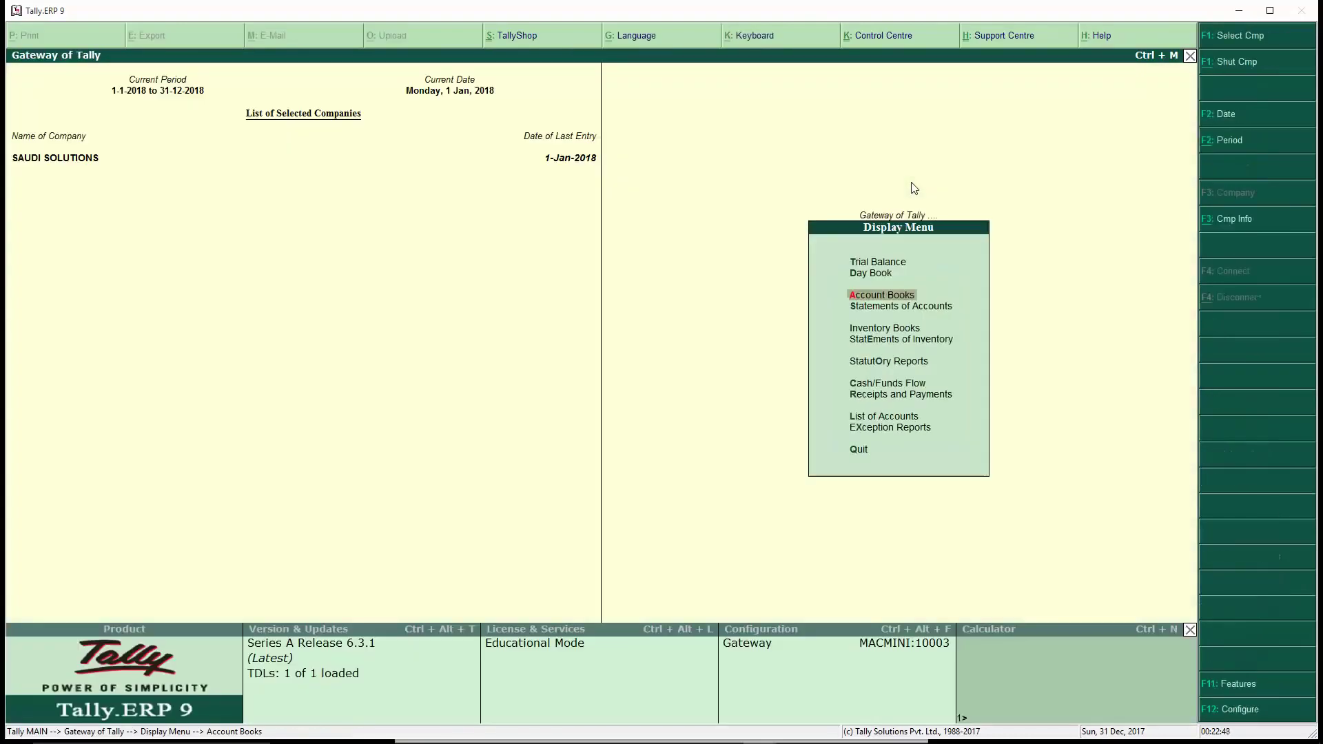
- Open sales voucher No. 1 from January's Sales Register and preview its VAT invoice
{"action": "key", "text": "Return"}
{"action": "key", "text": "a"}
{"action": "key", "text": "s"}
{"action": "key", "text": "Return"}
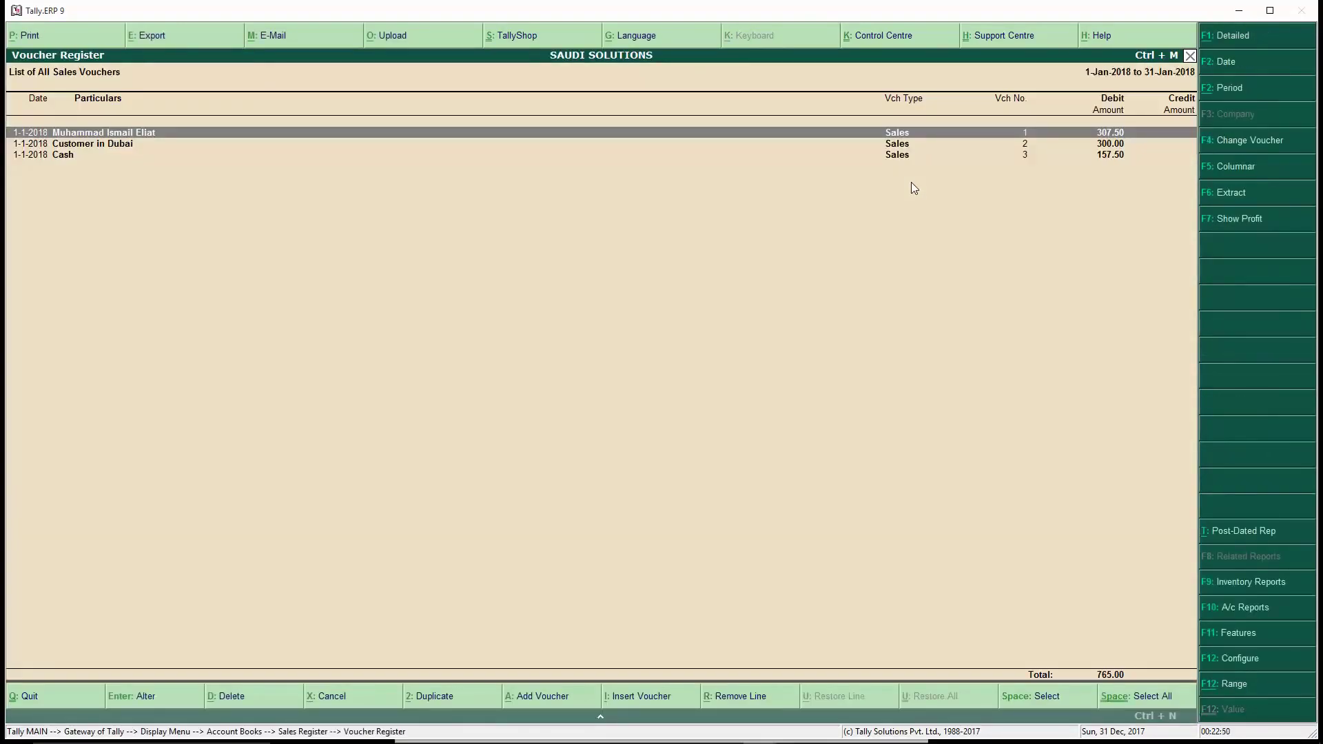
{"action": "key", "text": "alt+p"}
{"action": "key", "text": "Return"}
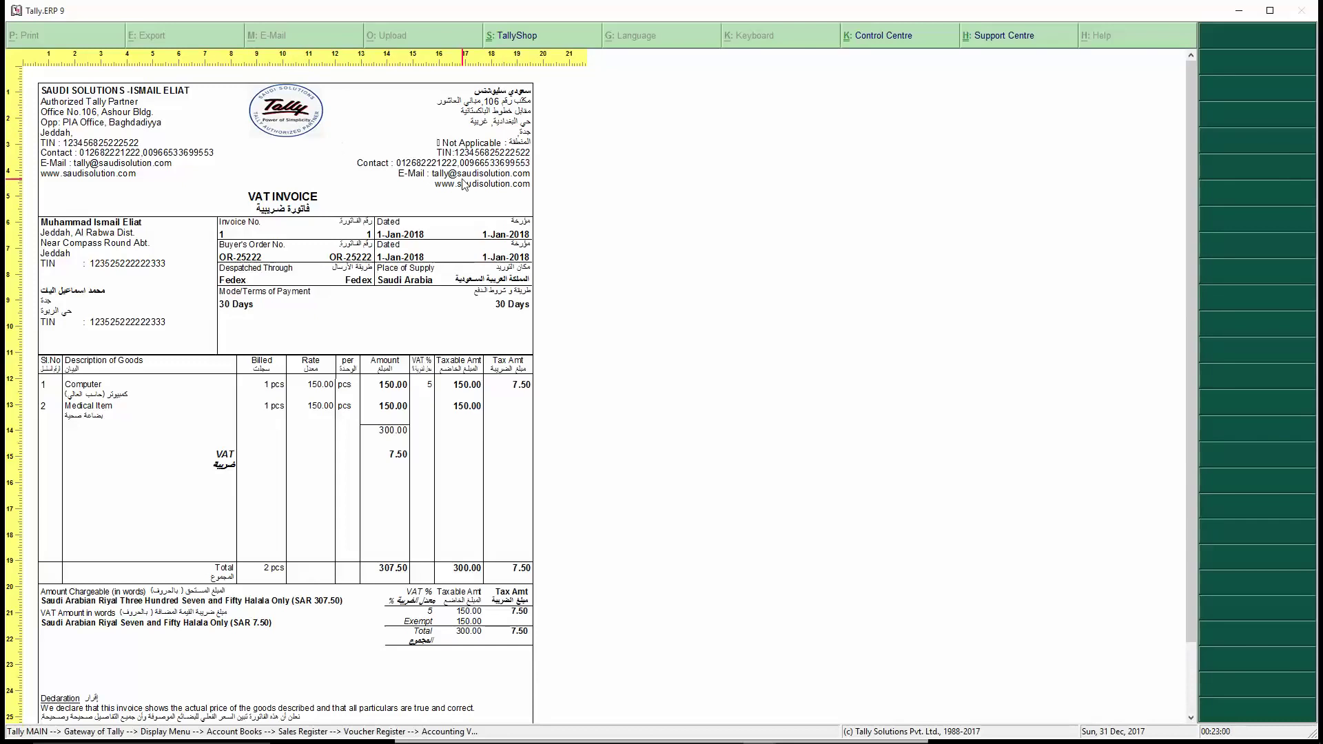
{"action": "key", "text": "Escape"}
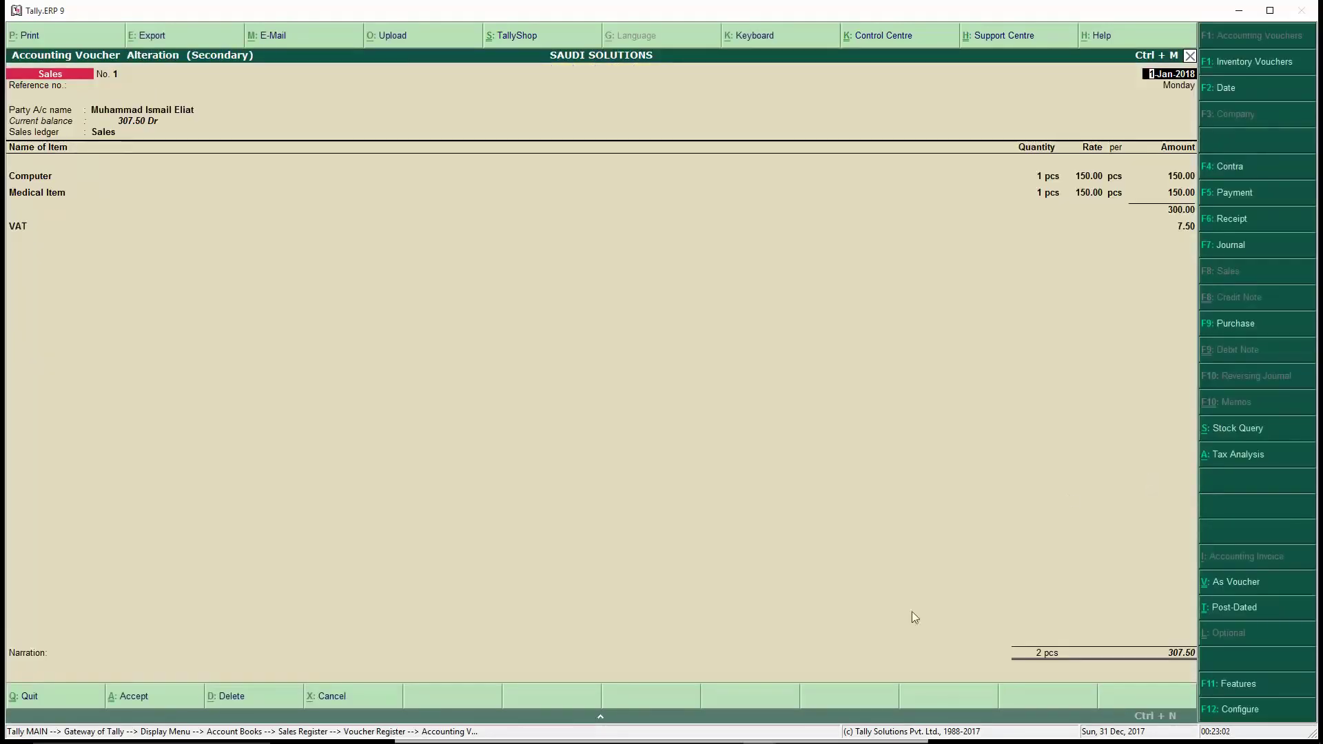
- Enable the company logo in F11 Features, inspect its file location, and return to the Gateway
{"action": "left_click", "coordinate": [1229, 692]}
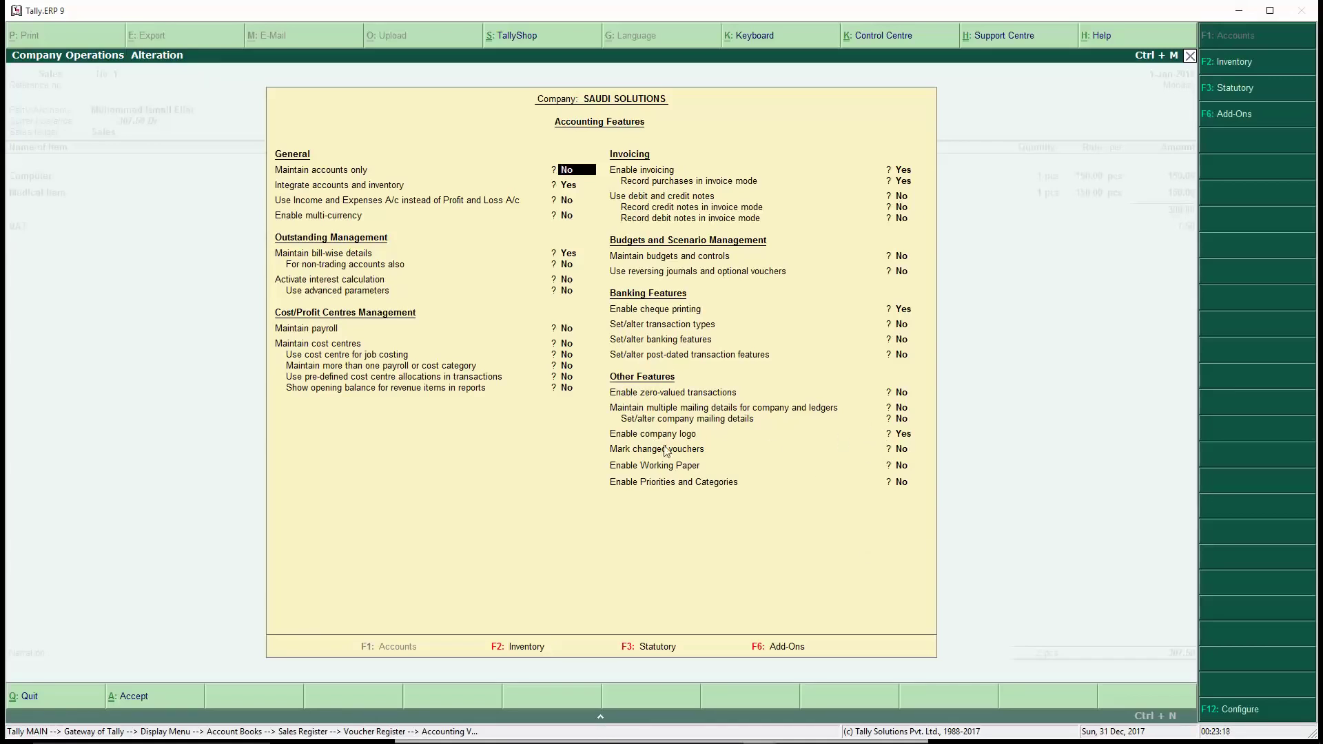
{"action": "left_click", "coordinate": [902, 436]}
{"action": "key", "text": "Return"}
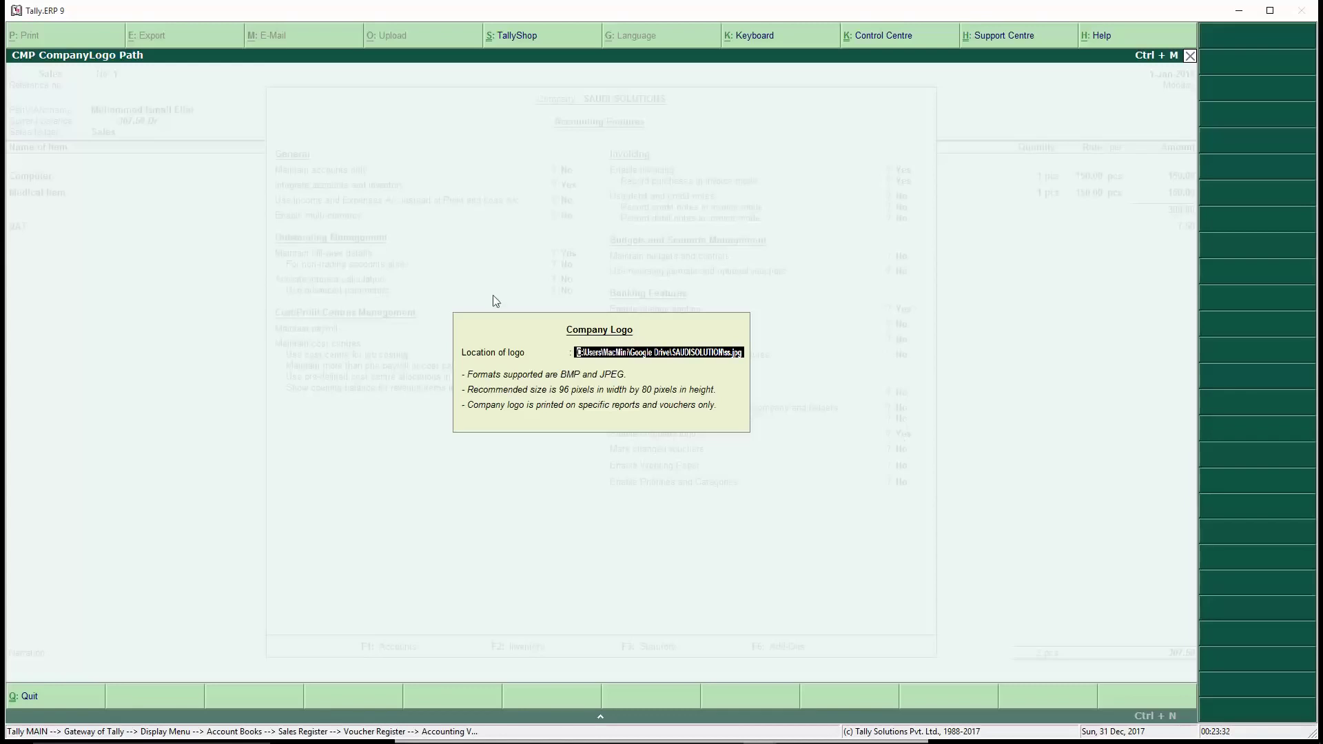
{"action": "mouse_move", "coordinate": [369, 714]}
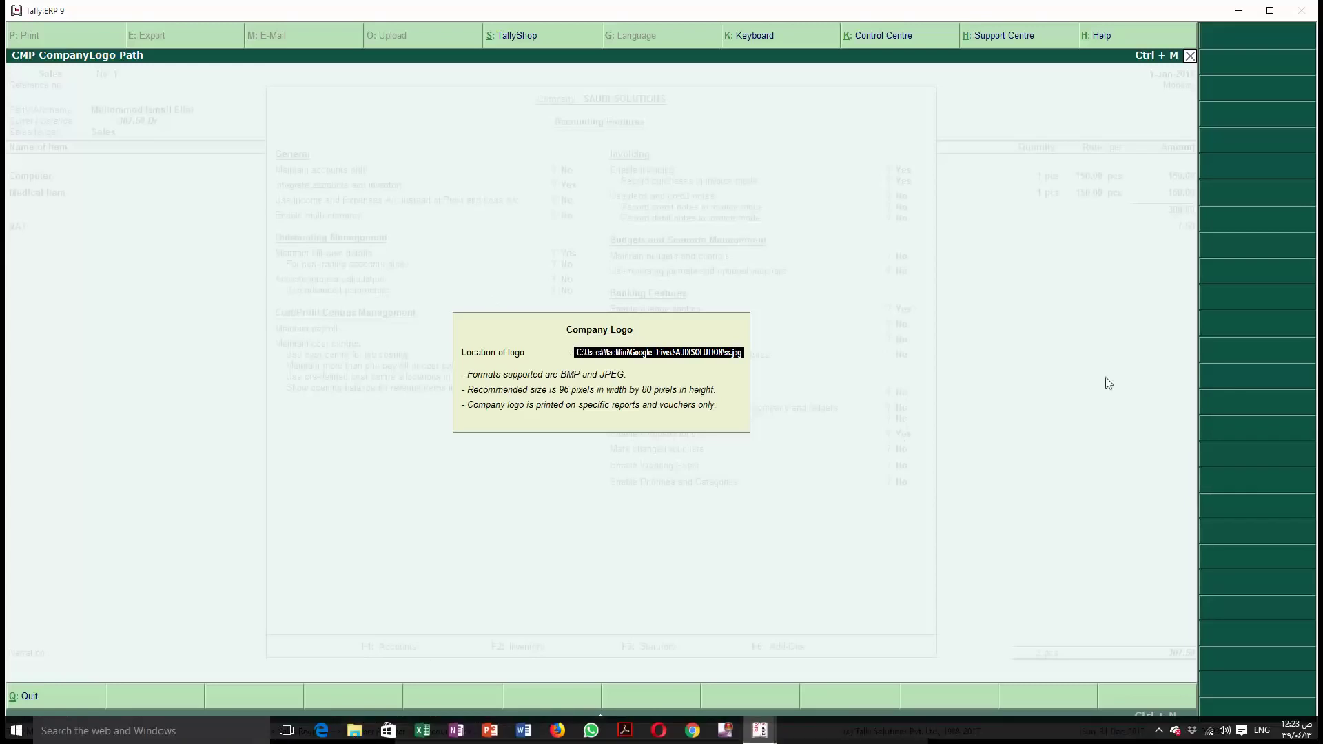
{"action": "key", "text": "BackSpace"}
{"action": "key", "text": "Return"}
{"action": "key", "text": "Escape"}
{"action": "key", "text": "Escape"}
{"action": "key", "text": "Escape"}
{"action": "key", "text": "Escape"}
{"action": "key", "text": "Escape"}
{"action": "key", "text": "Escape"}
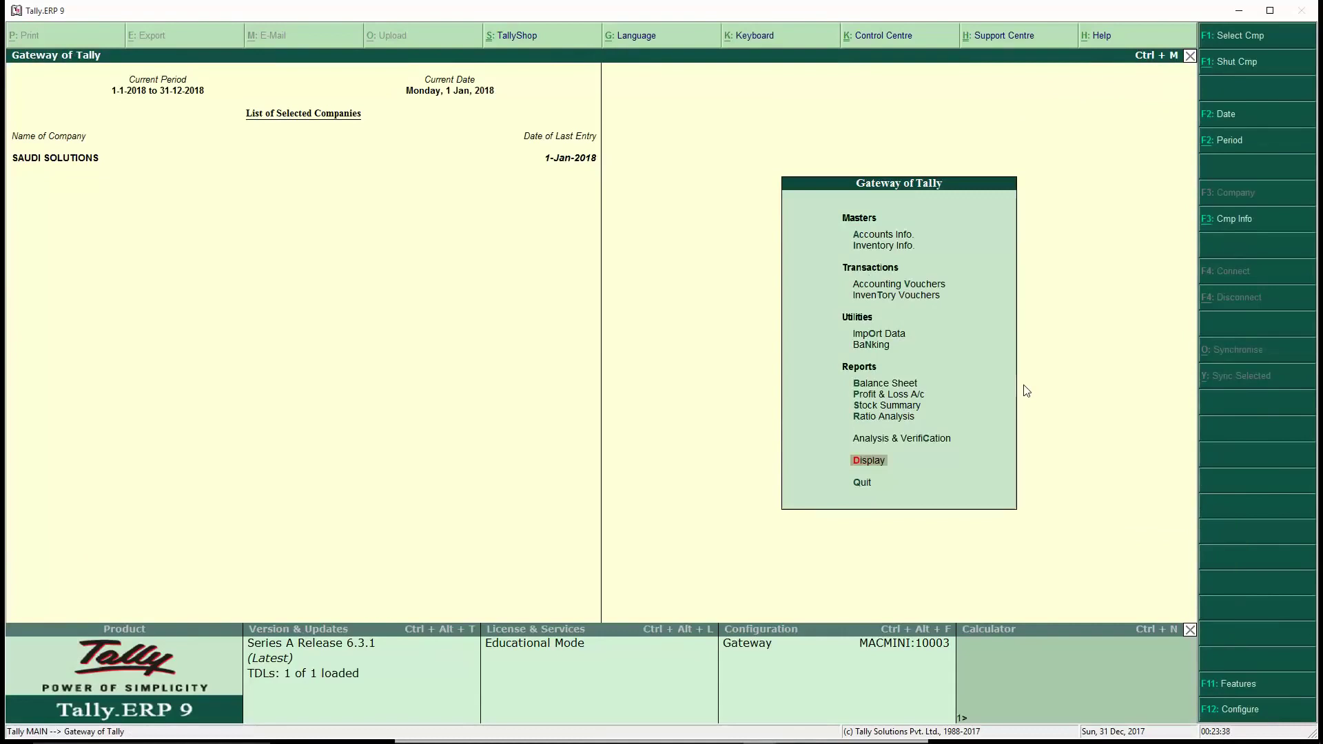
- Re-open sales voucher No. 1 from January's Sales Register, preview its logo-headed invoice, and exit
{"action": "key", "text": "d"}
{"action": "key", "text": "a"}
{"action": "key", "text": "s"}
{"action": "key", "text": "Return"}
{"action": "key", "text": "Return"}
{"action": "key", "text": "alt+p"}
{"action": "key", "text": "Return"}
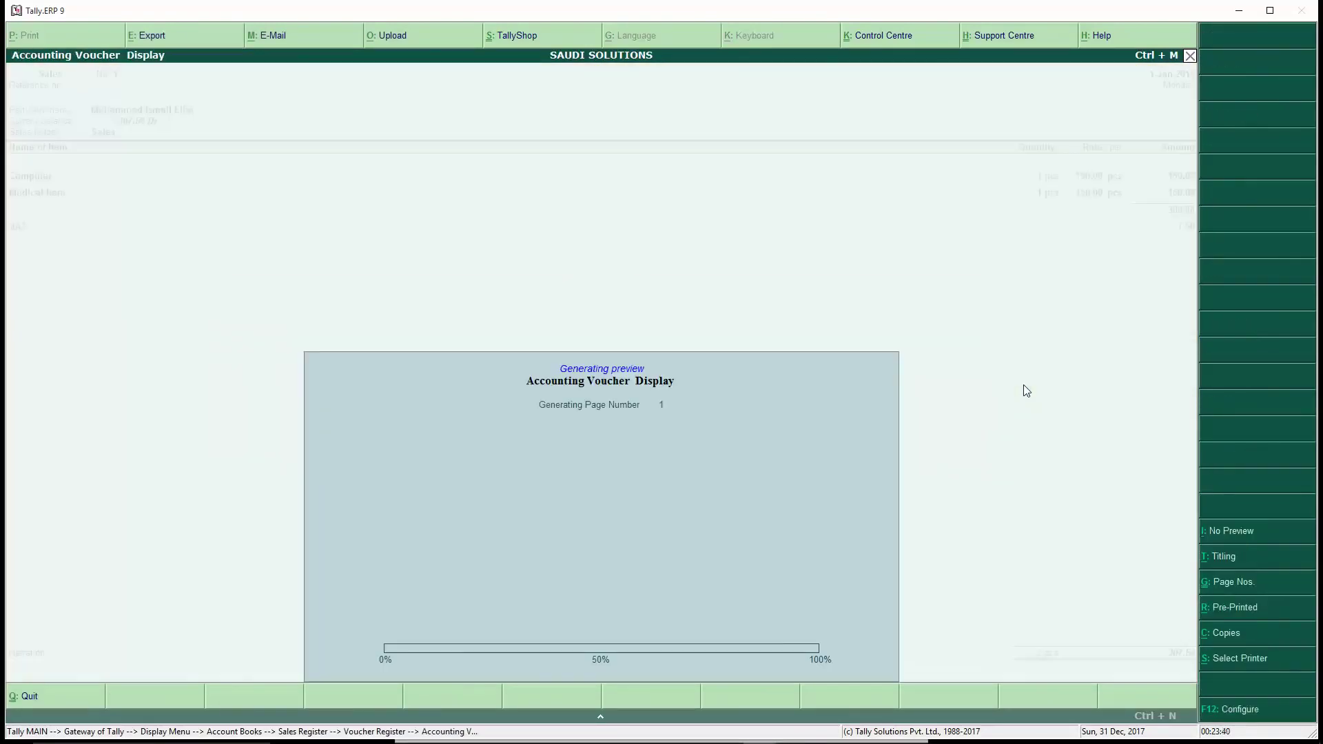
{"action": "key", "text": "alt+z"}
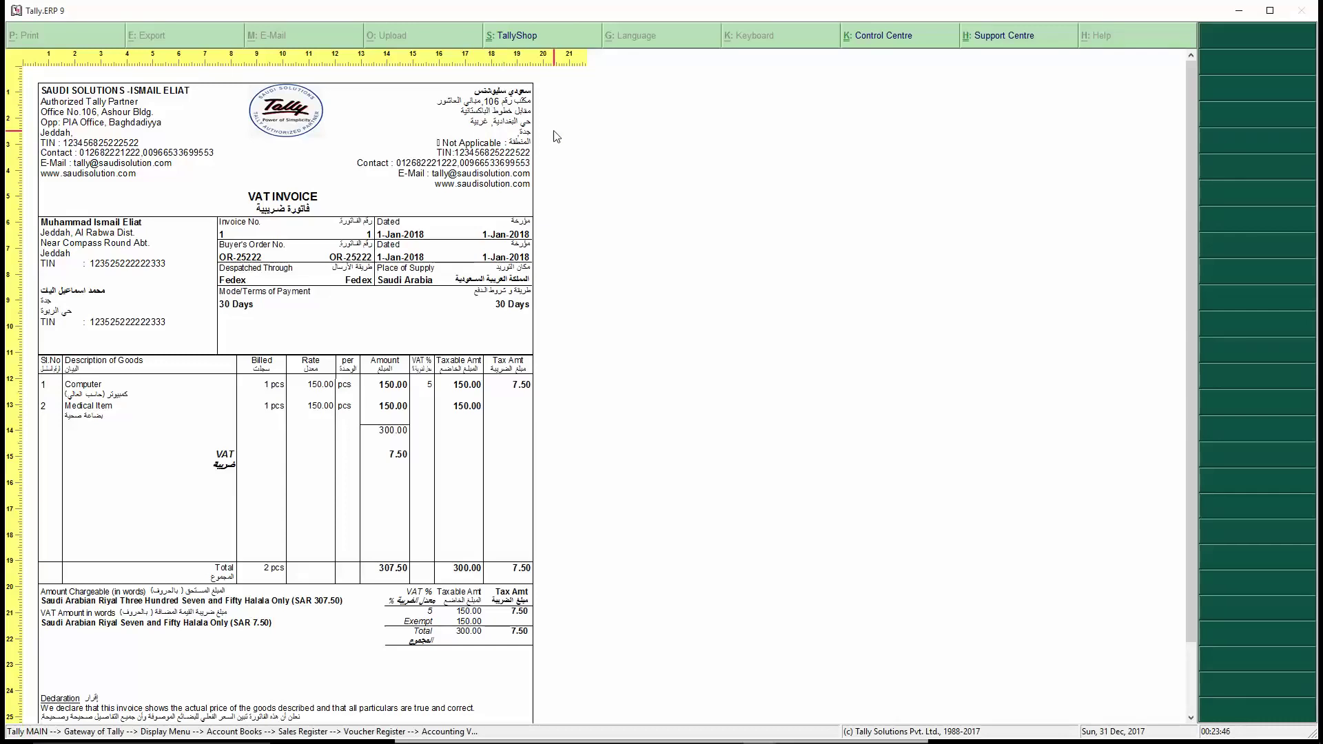
{"action": "key", "text": "Escape"}
{"action": "key", "text": "Escape"}
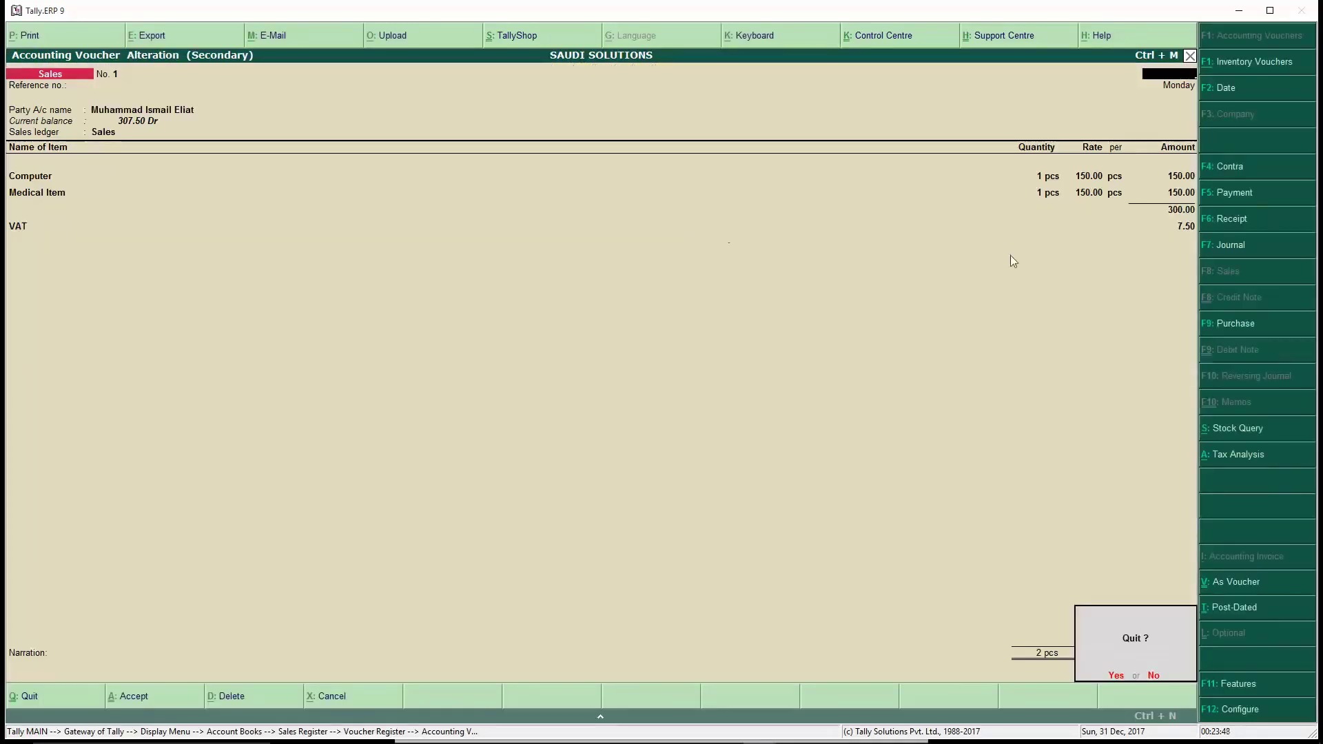
{"action": "key", "text": "Escape"}
{"action": "key", "text": "Escape"}
{"action": "key", "text": "Escape"}
{"action": "key", "text": "Escape"}
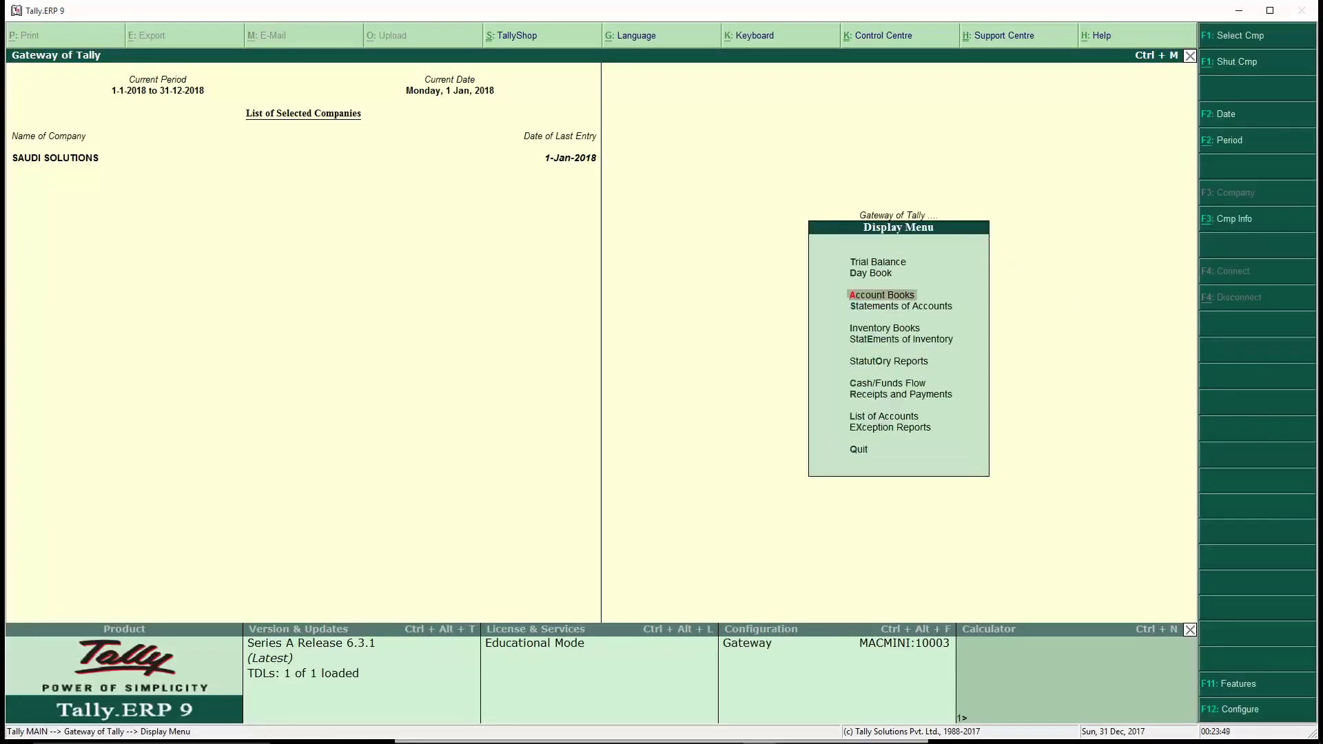
- Set Mailing details in local language to Yes in the Statutory and Taxation settings
{"action": "key", "text": "Escape"}
{"action": "left_click", "coordinate": [1239, 687]}
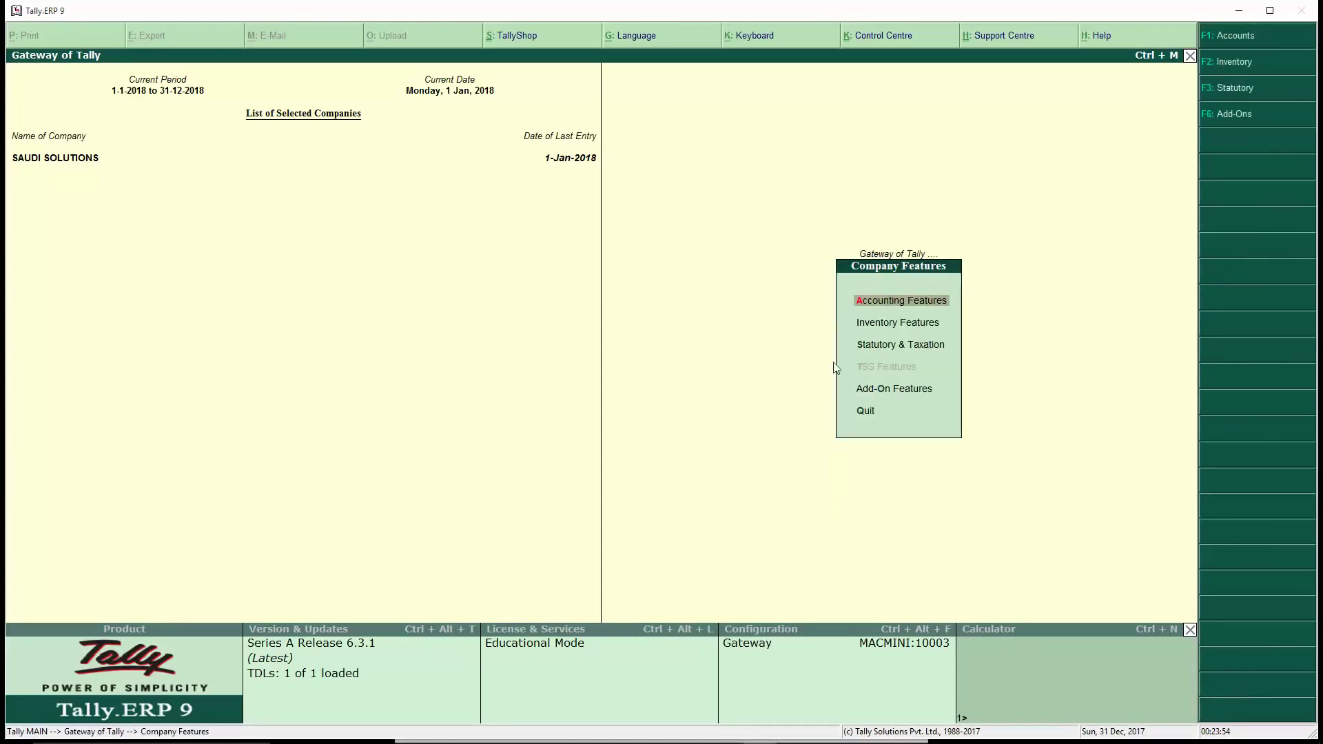
{"action": "left_click", "coordinate": [882, 353]}
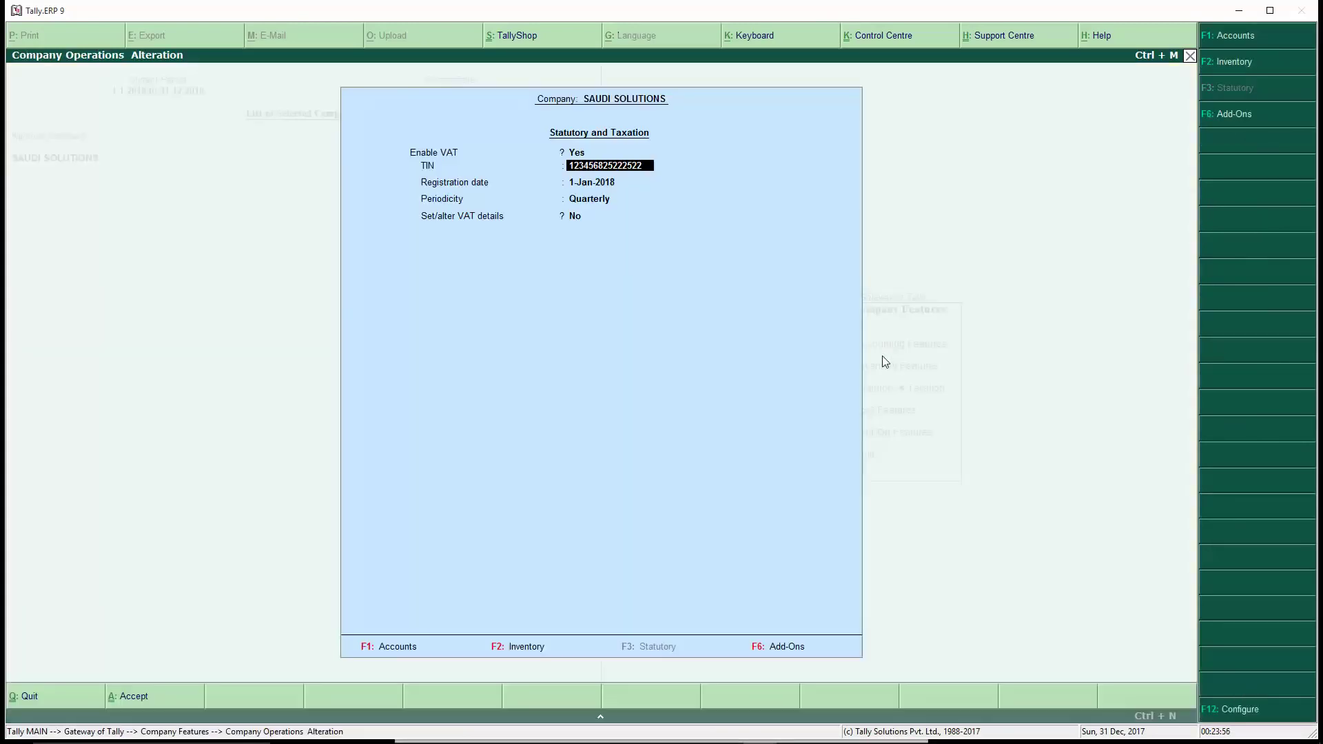
{"action": "left_click", "coordinate": [1223, 716]}
{"action": "key", "text": "Return"}
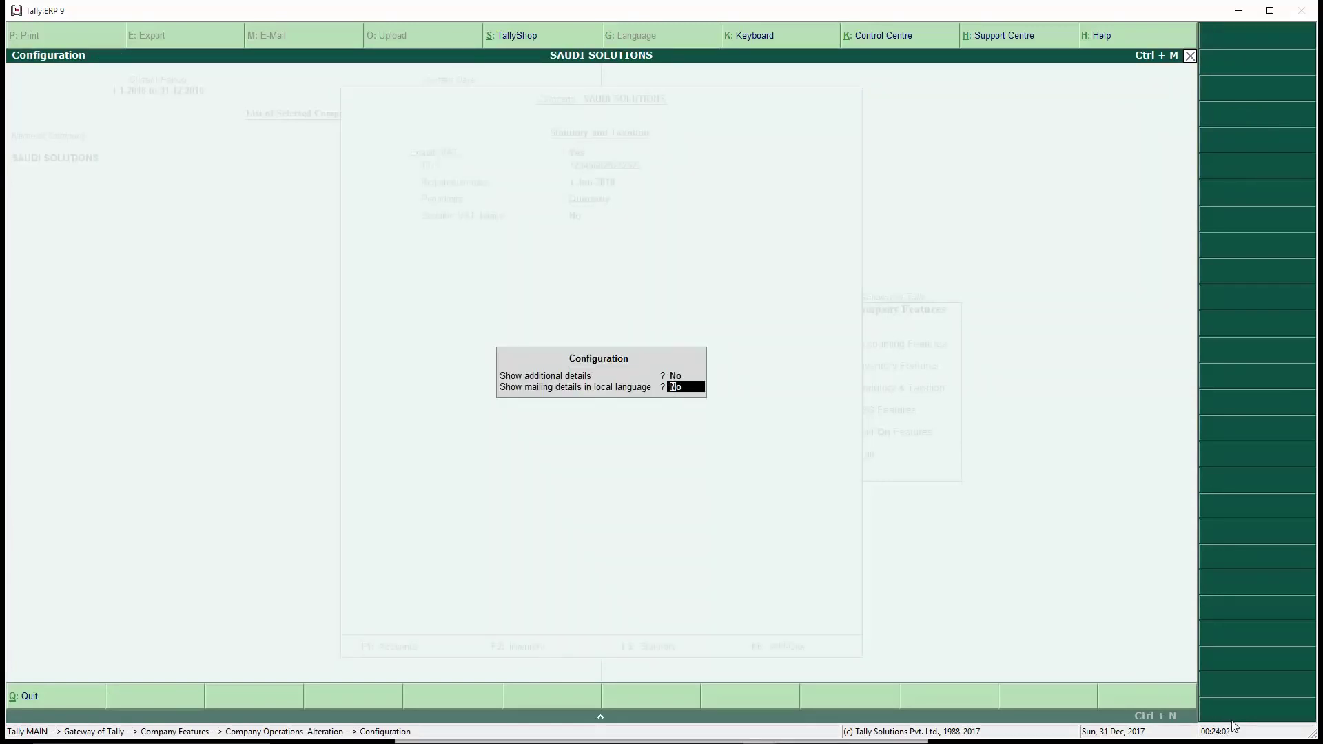
{"action": "key", "text": "Return"}
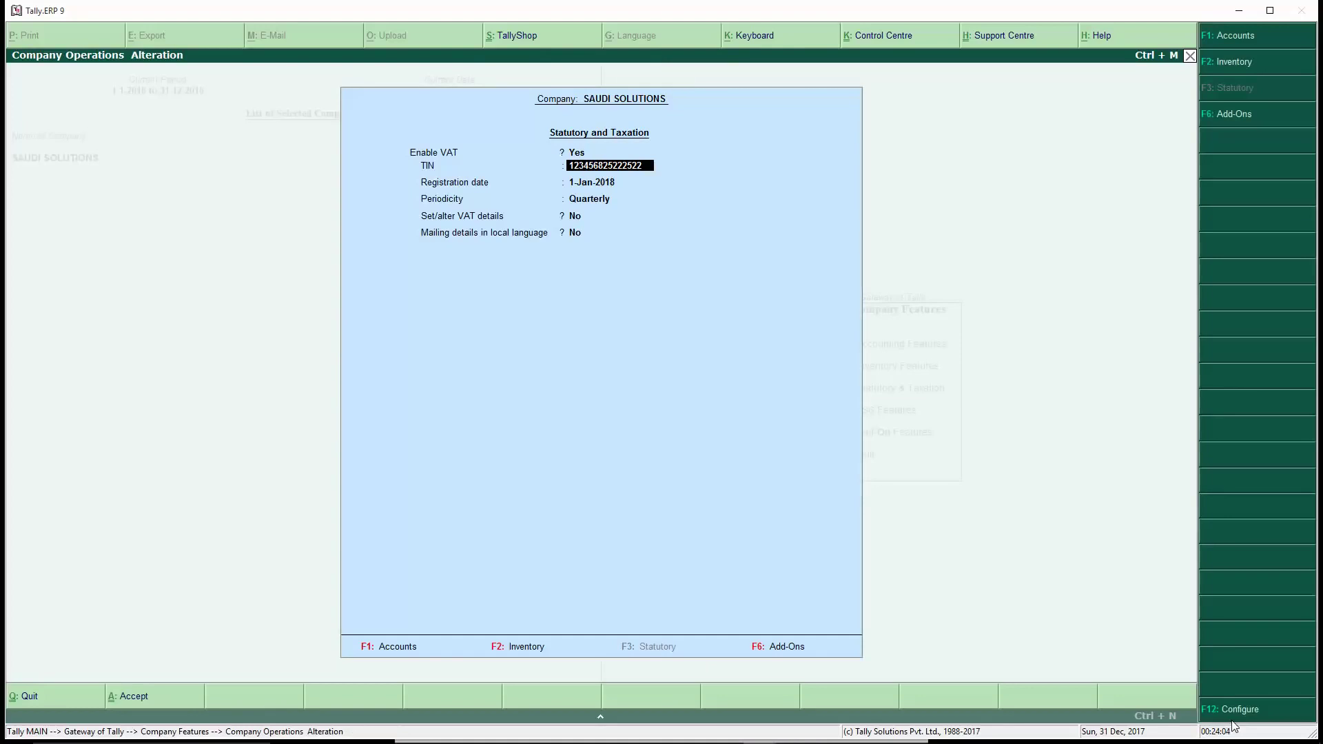
{"action": "key", "text": "Return"}
{"action": "key", "text": "Return"}
{"action": "key", "text": "Return"}
{"action": "key", "text": "Return"}
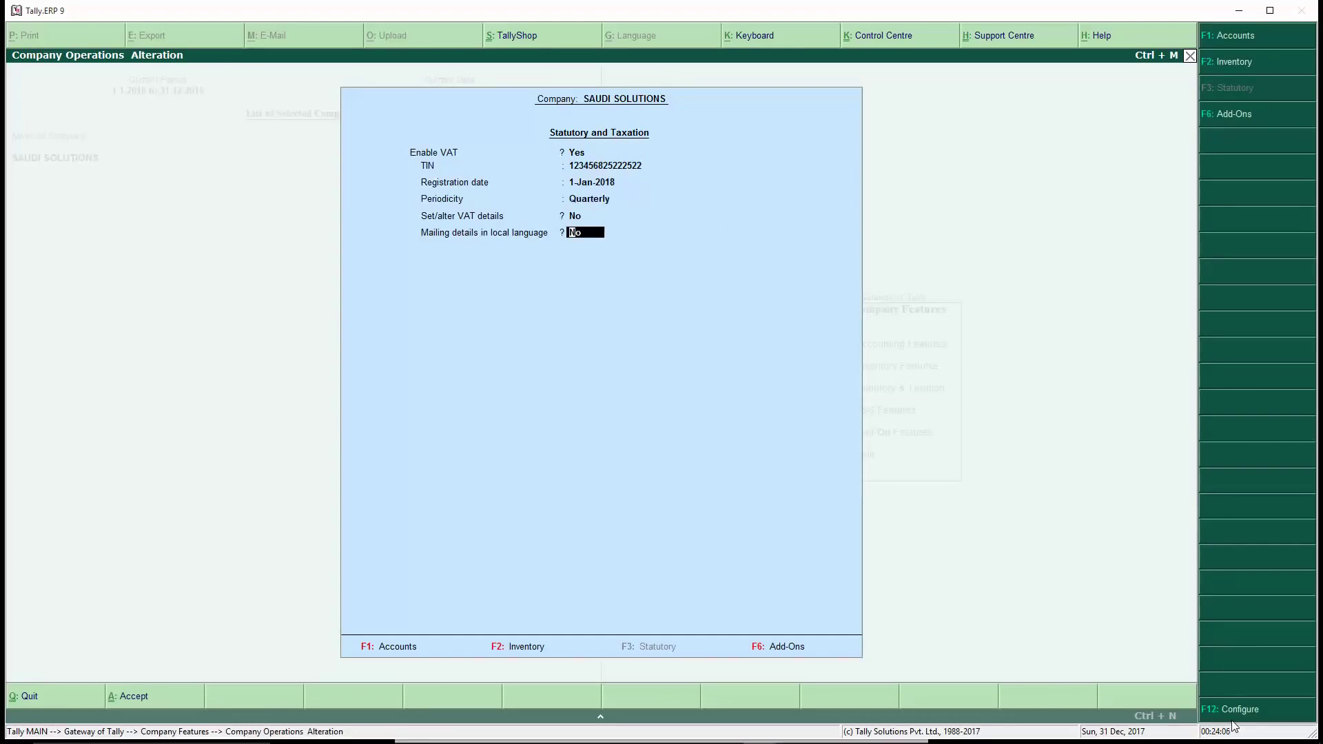
{"action": "key", "text": "y"}
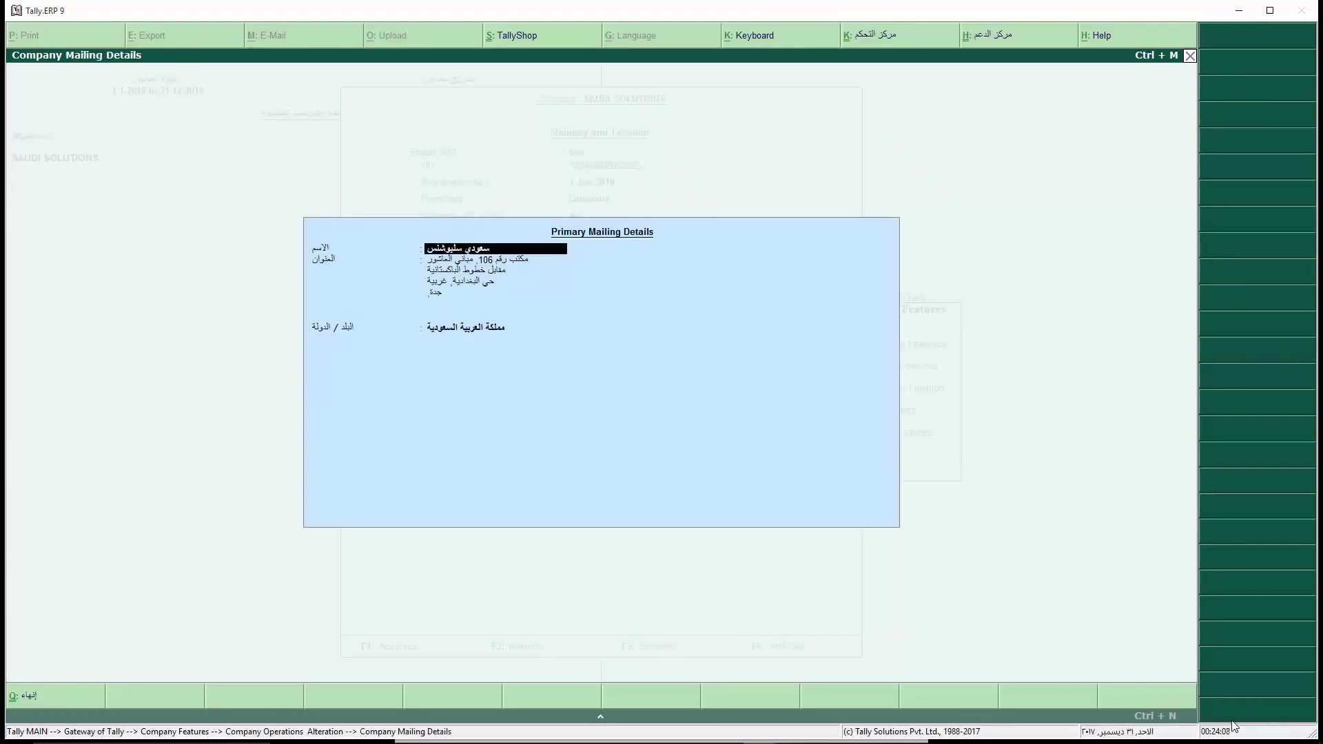
- Add the owner's name in Arabic to the last Arabic address line and leave alteration
{"action": "key", "text": "Return"}
{"action": "key", "text": "Return"}
{"action": "key", "text": "Return"}
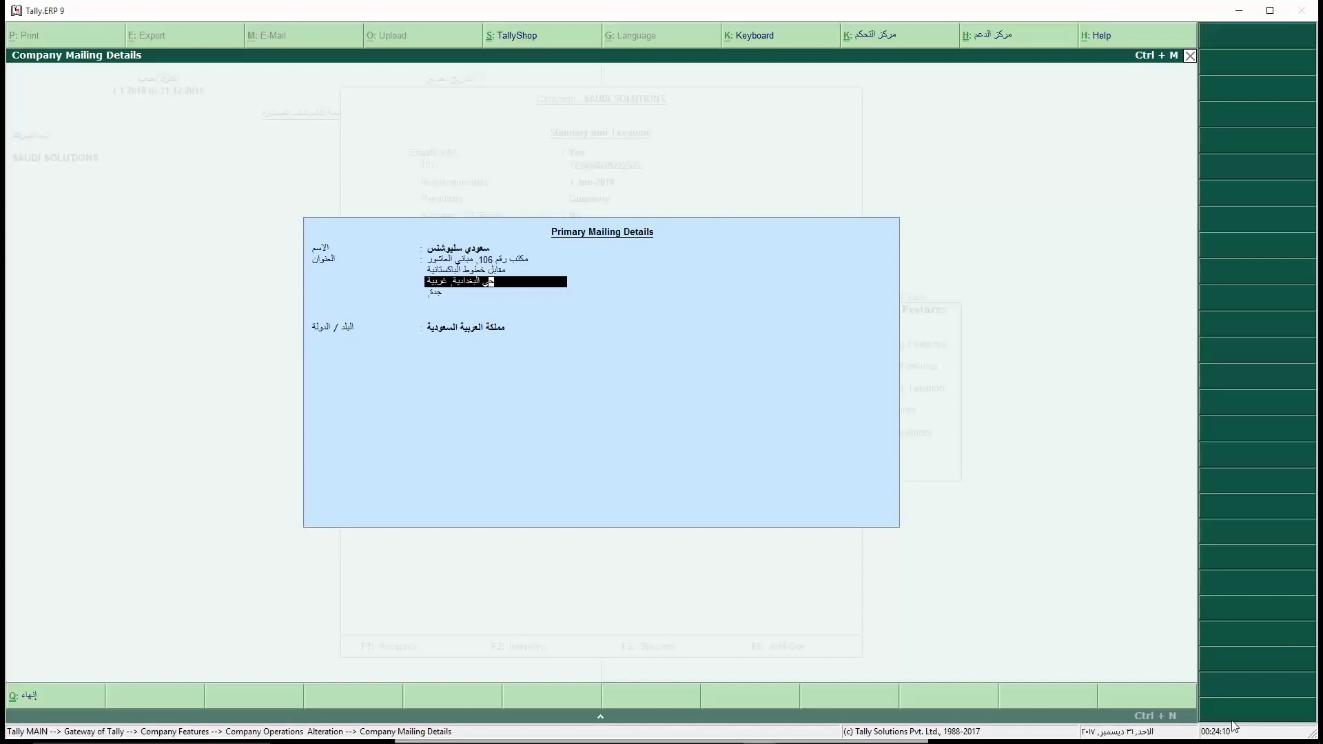
{"action": "key", "text": "Return"}
{"action": "key", "text": "Return"}
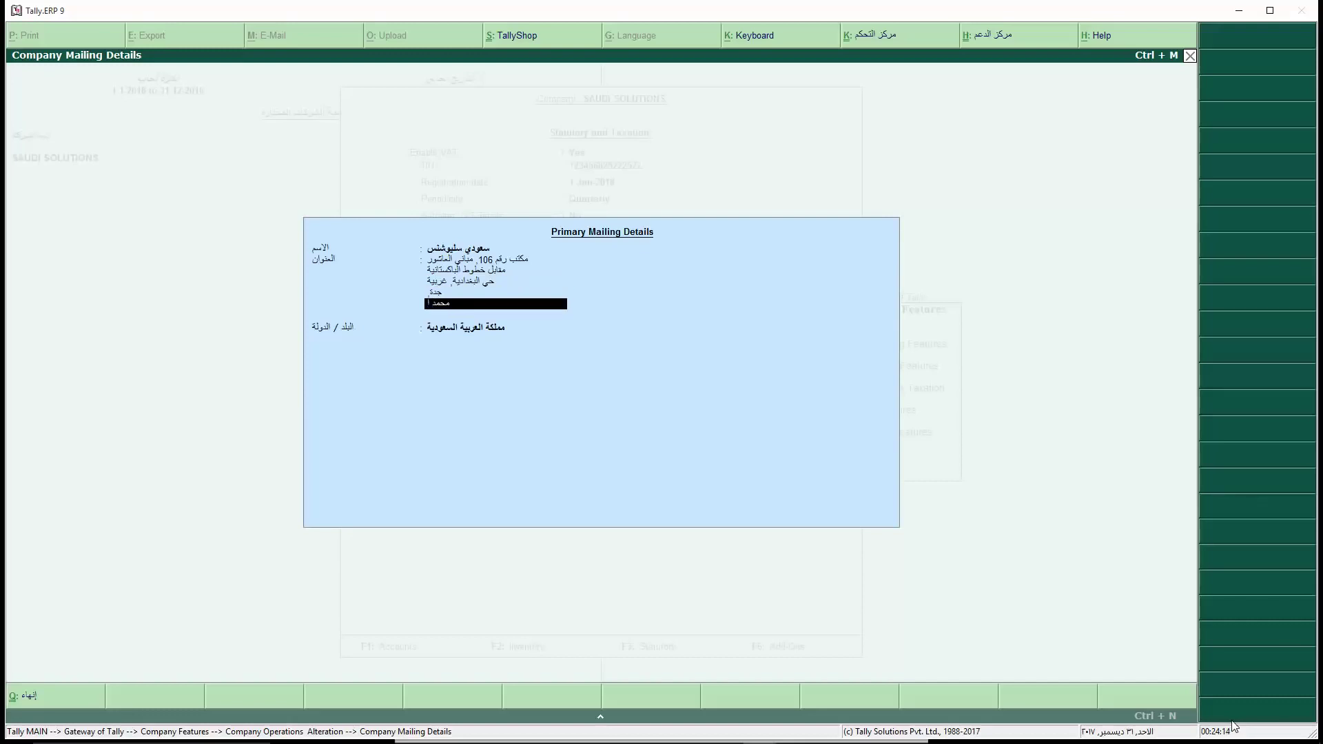
{"action": "type", "text": "اعيل"}
{"action": "key", "text": "Return"}
{"action": "key", "text": "Return"}
{"action": "key", "text": "Return"}
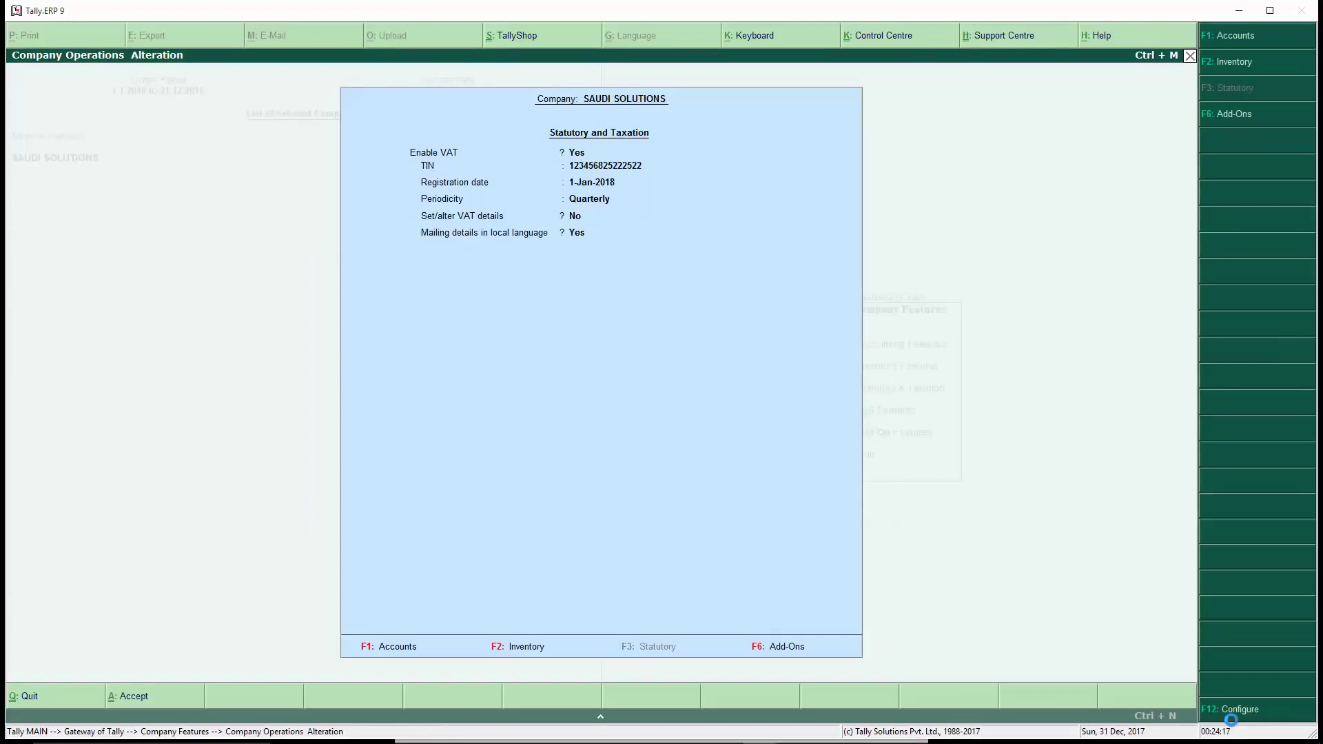
{"action": "key", "text": "Escape"}
{"action": "key", "text": "Escape"}
- Open sales voucher No. 1 and preview its VAT invoice with the updated Arabic header
{"action": "key", "text": "n"}
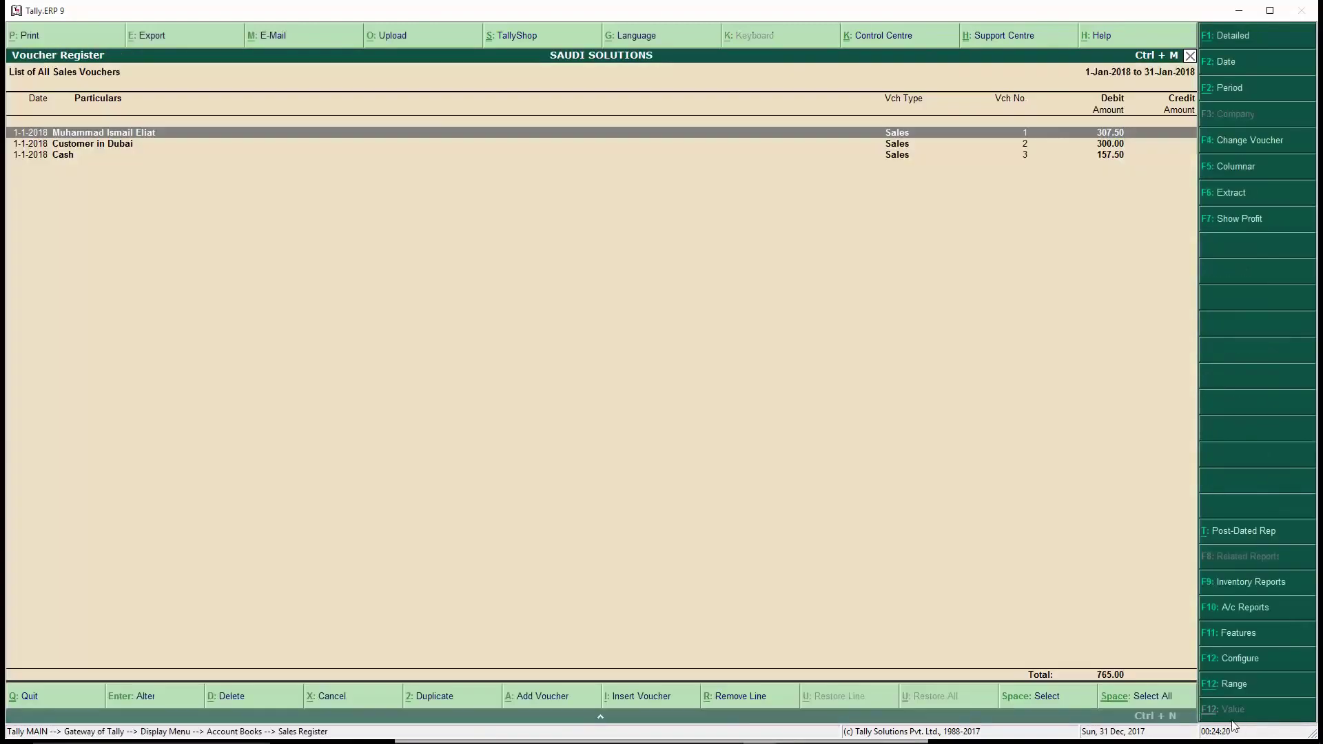
{"action": "key", "text": "Return"}
{"action": "key", "text": "alt+p"}
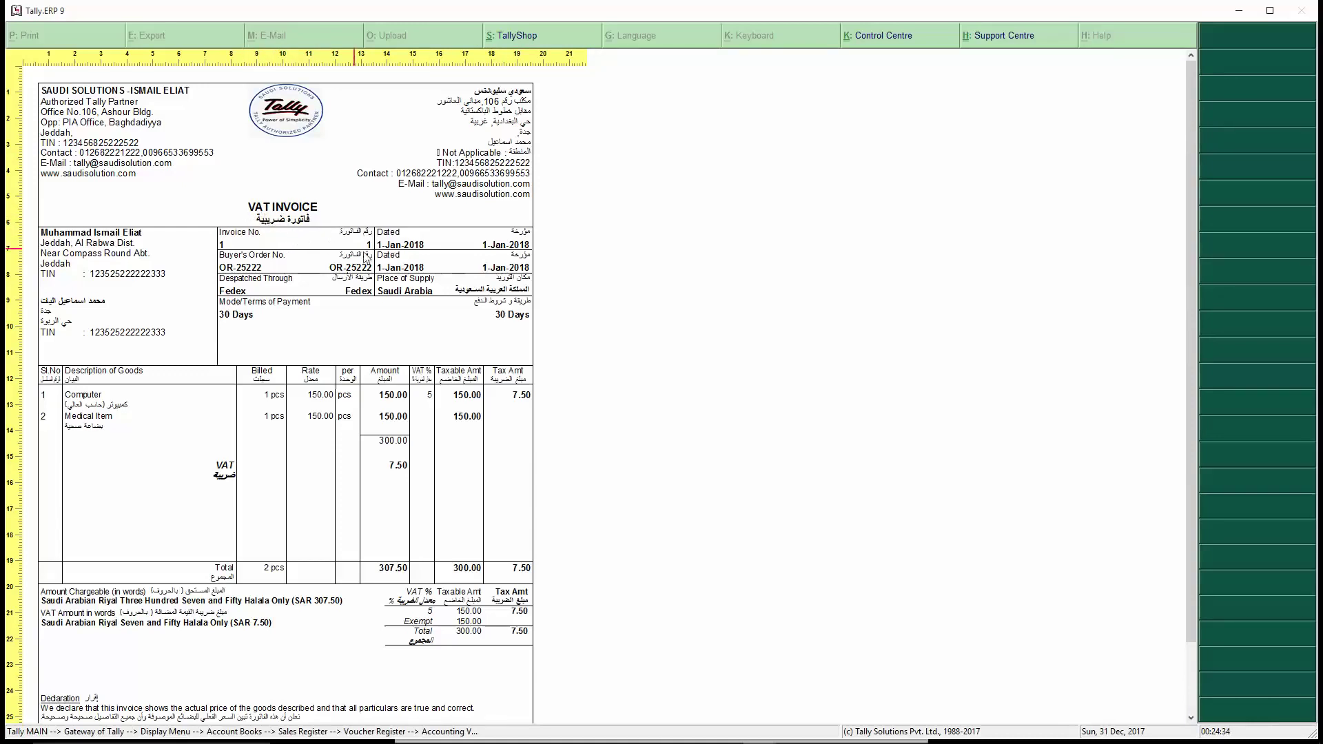
{"action": "key", "text": "Escape"}
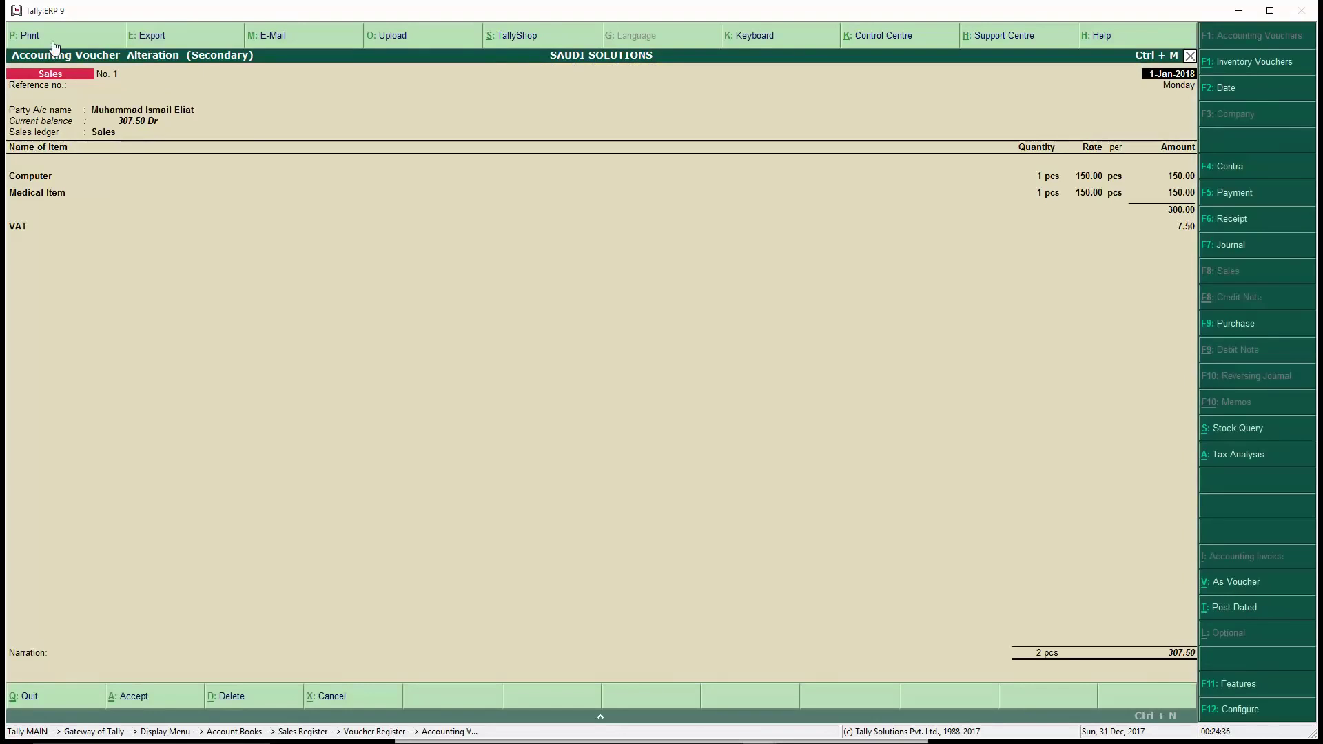
- Review the voucher's print Report Titles settings, then back out to the Display Menu
{"action": "left_click", "coordinate": [52, 35]}
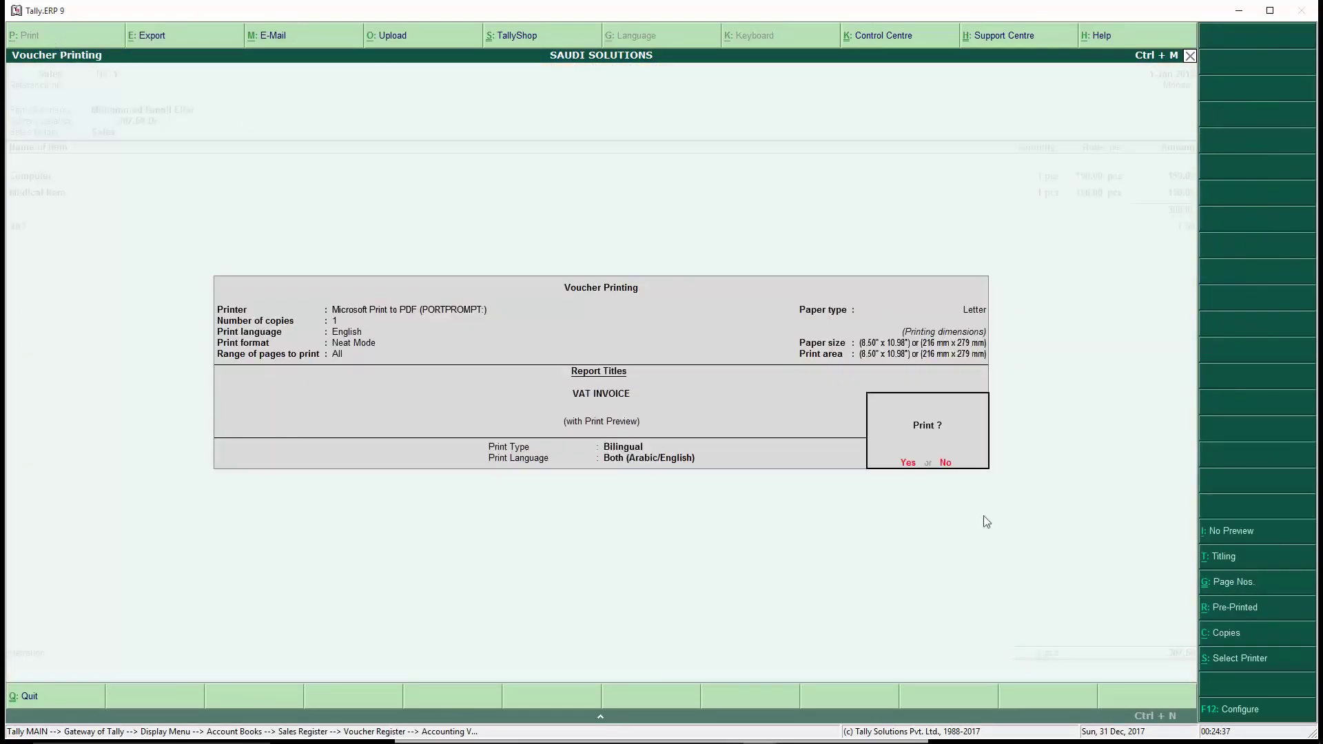
{"action": "left_click", "coordinate": [1246, 565]}
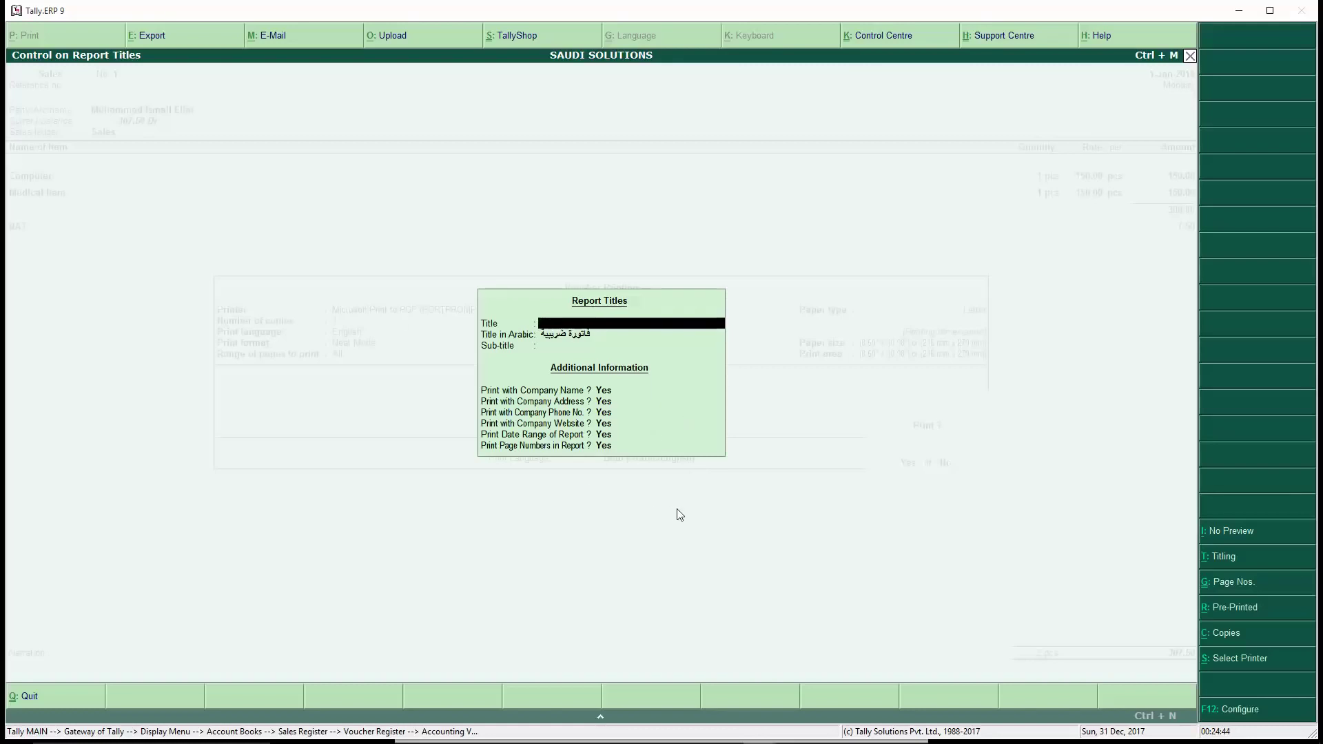
{"action": "key", "text": "ctrl+a"}
{"action": "key", "text": "Escape"}
{"action": "key", "text": "Escape"}
{"action": "key", "text": "Escape"}
{"action": "key", "text": "Escape"}
{"action": "key", "text": "Escape"}
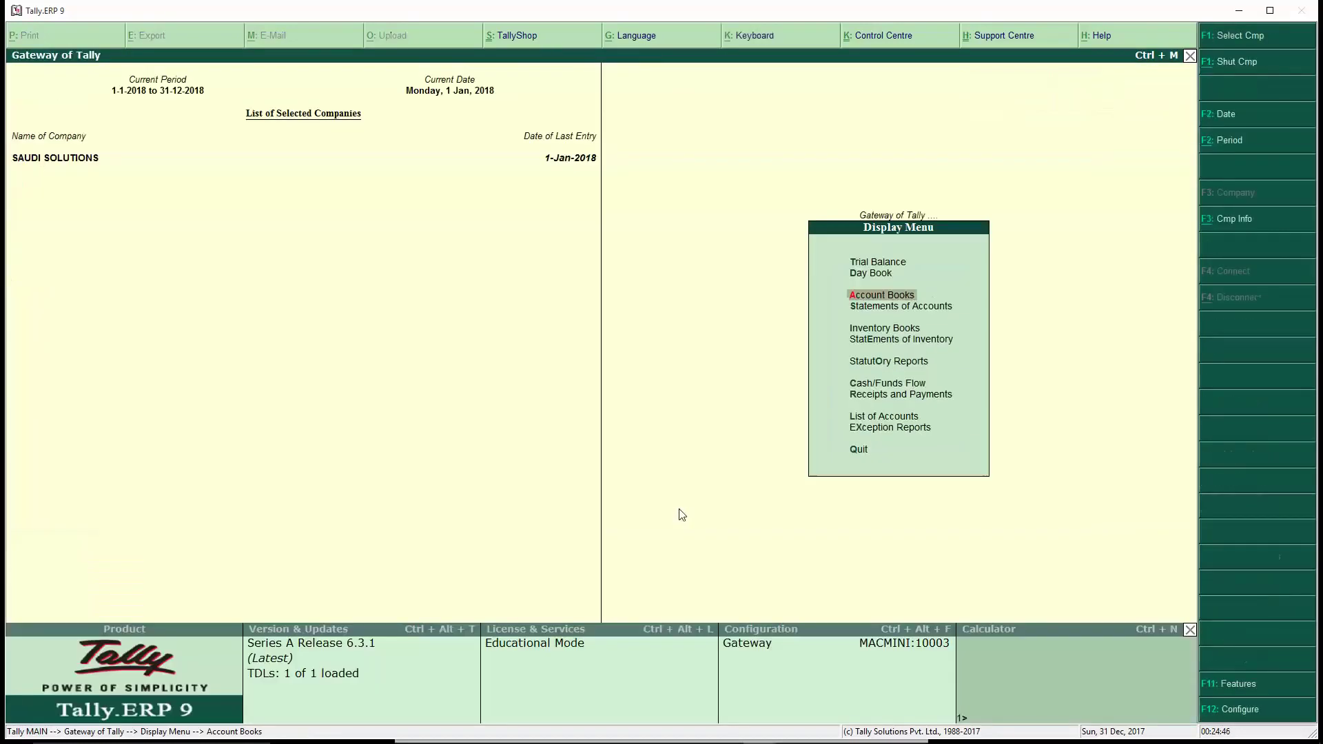
{"action": "key", "text": "Escape"}
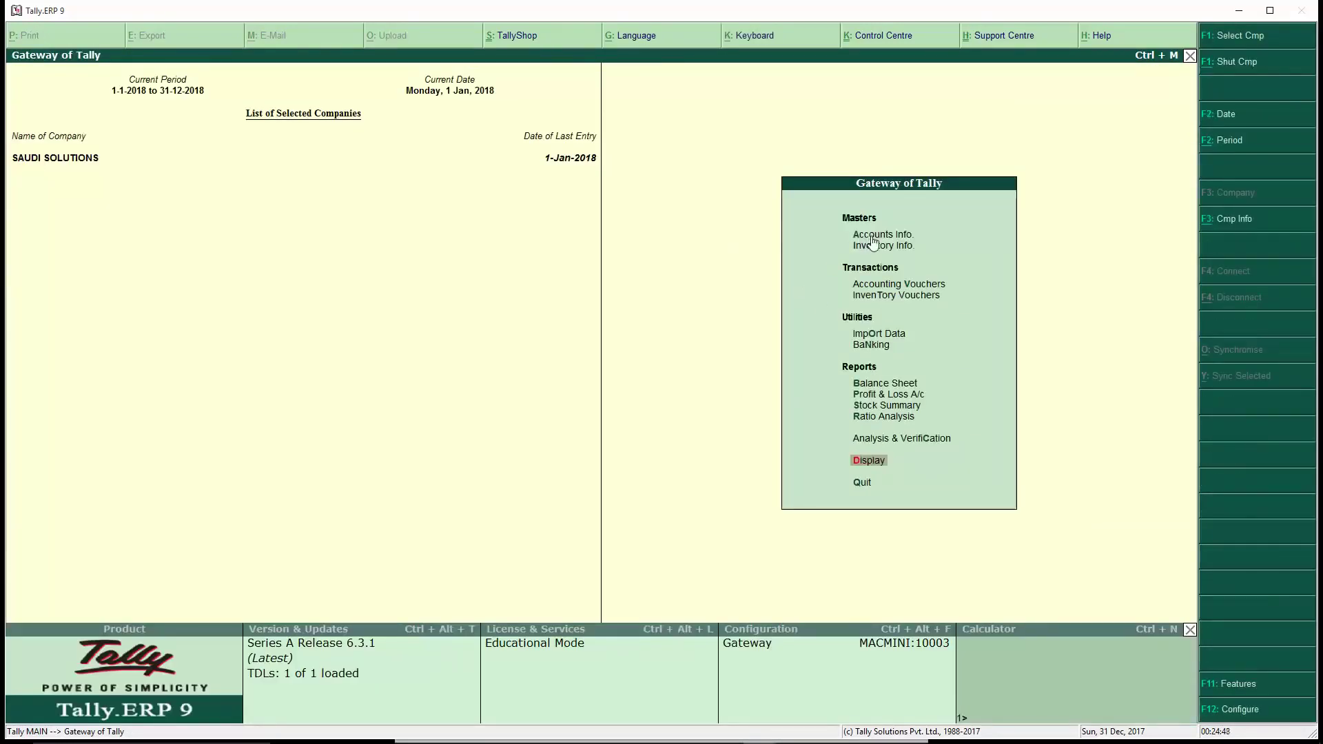
- Open the Sales voucher type for alteration via Accounts Info > Voucher Types
{"action": "key", "text": "Home"}
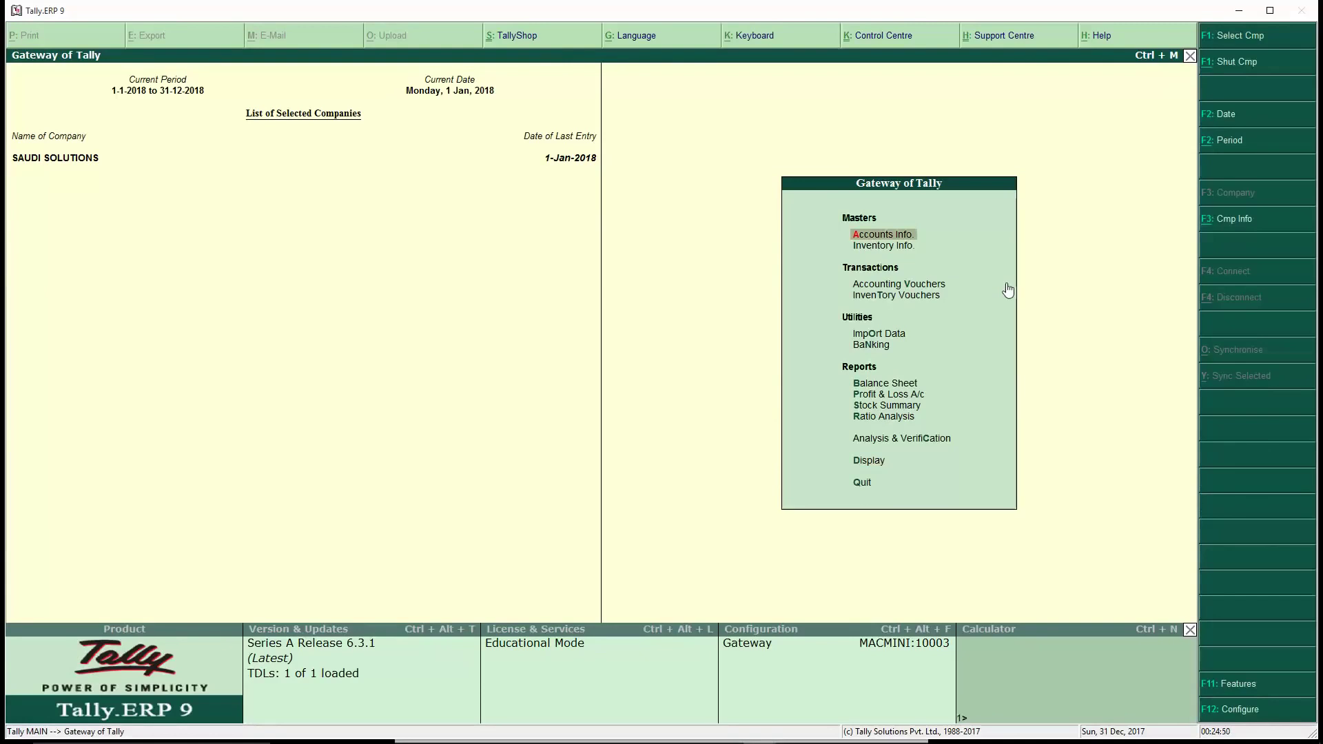
{"action": "key", "text": "Return"}
{"action": "key", "text": "Down"}
{"action": "key", "text": "Down"}
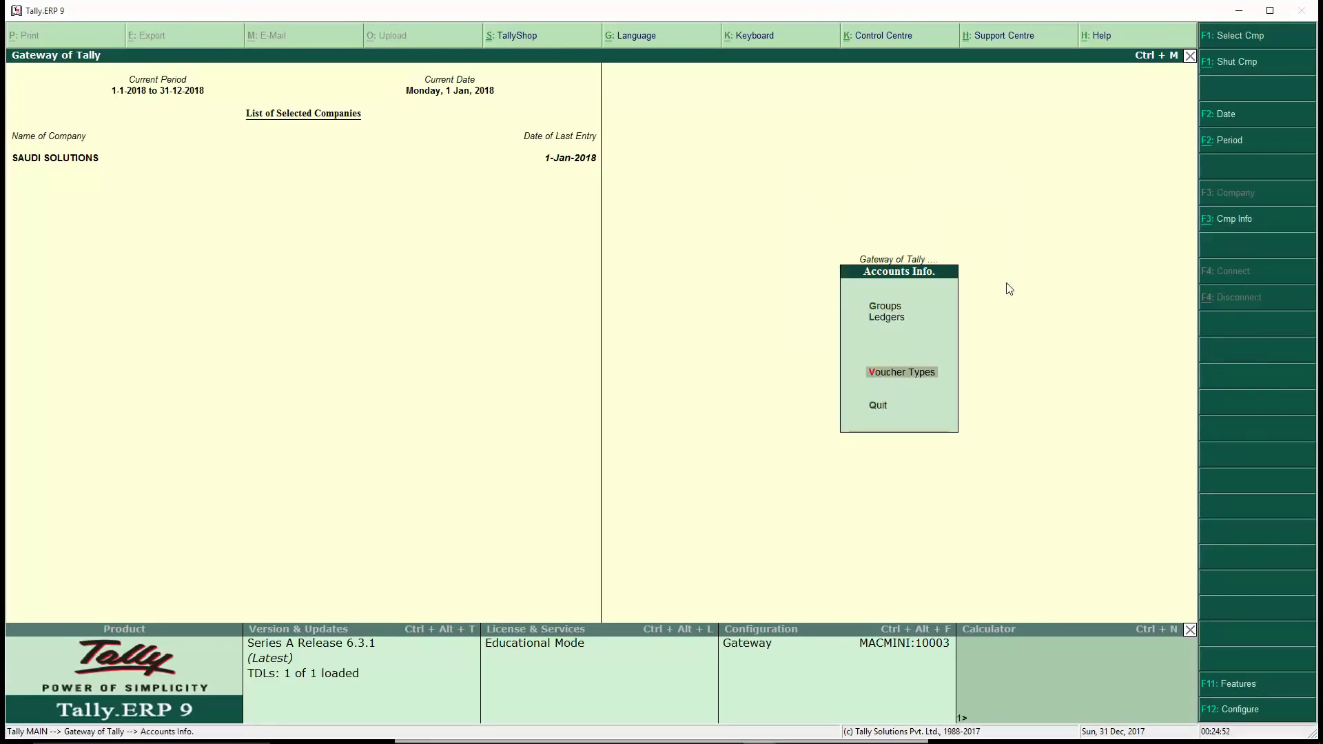
{"action": "key", "text": "Return"}
{"action": "key", "text": "Down"}
{"action": "key", "text": "Down"}
{"action": "key", "text": "Return"}
{"action": "type", "text": "sal"}
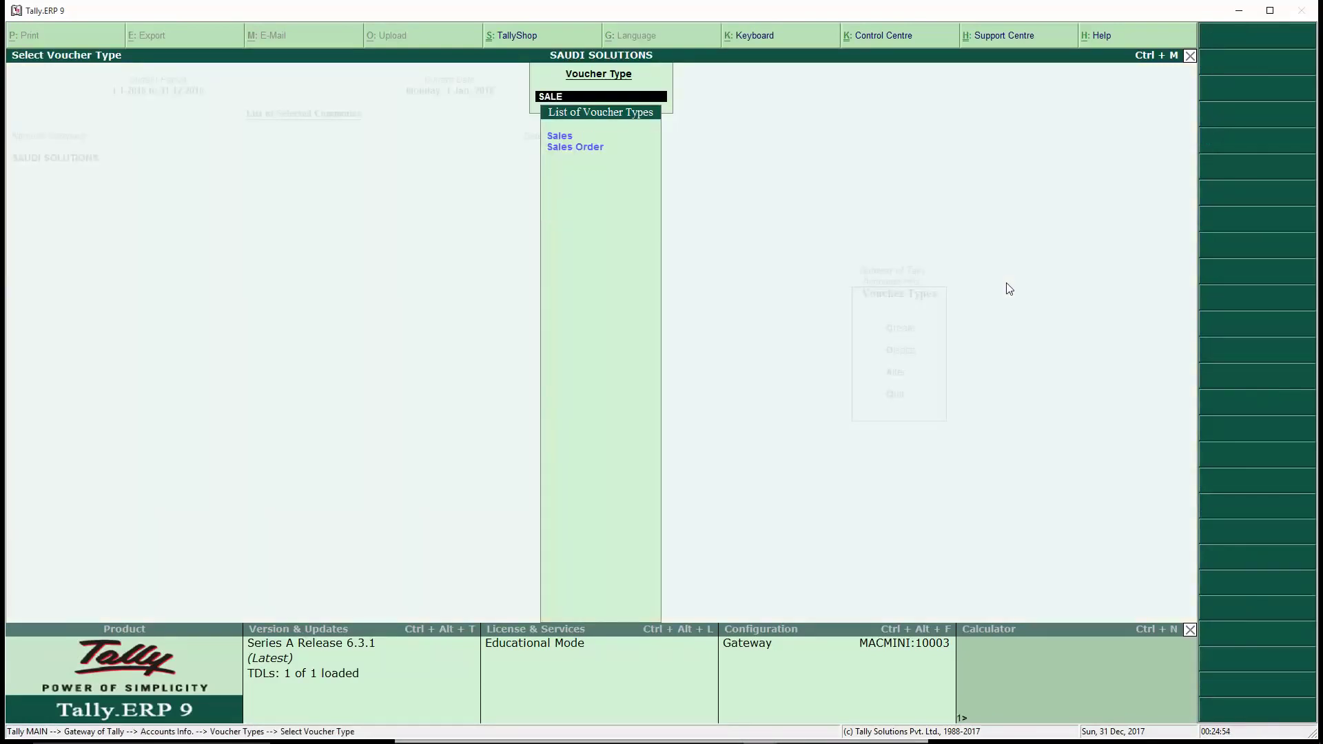
{"action": "key", "text": "Return"}
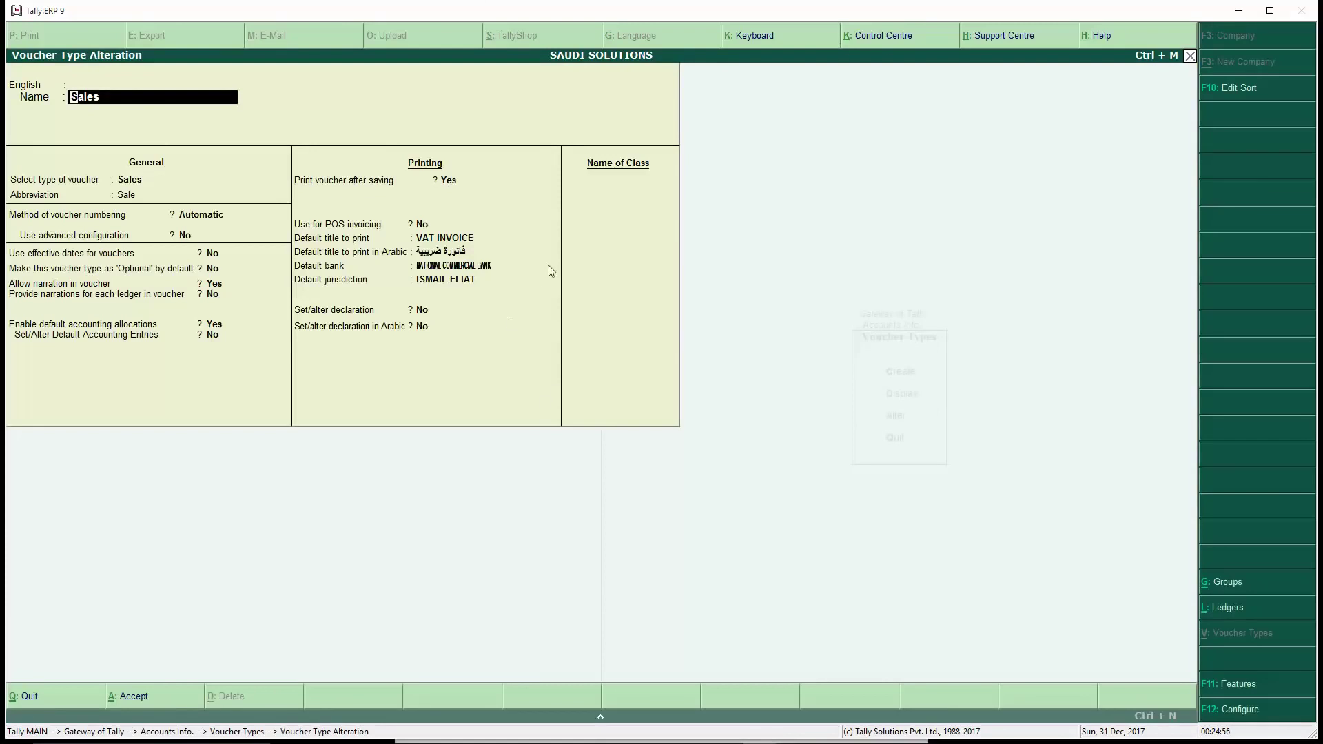
- Set Set/alter declaration and its Arabic counterpart to Yes, accept the texts, and save
{"action": "left_click", "coordinate": [453, 185]}
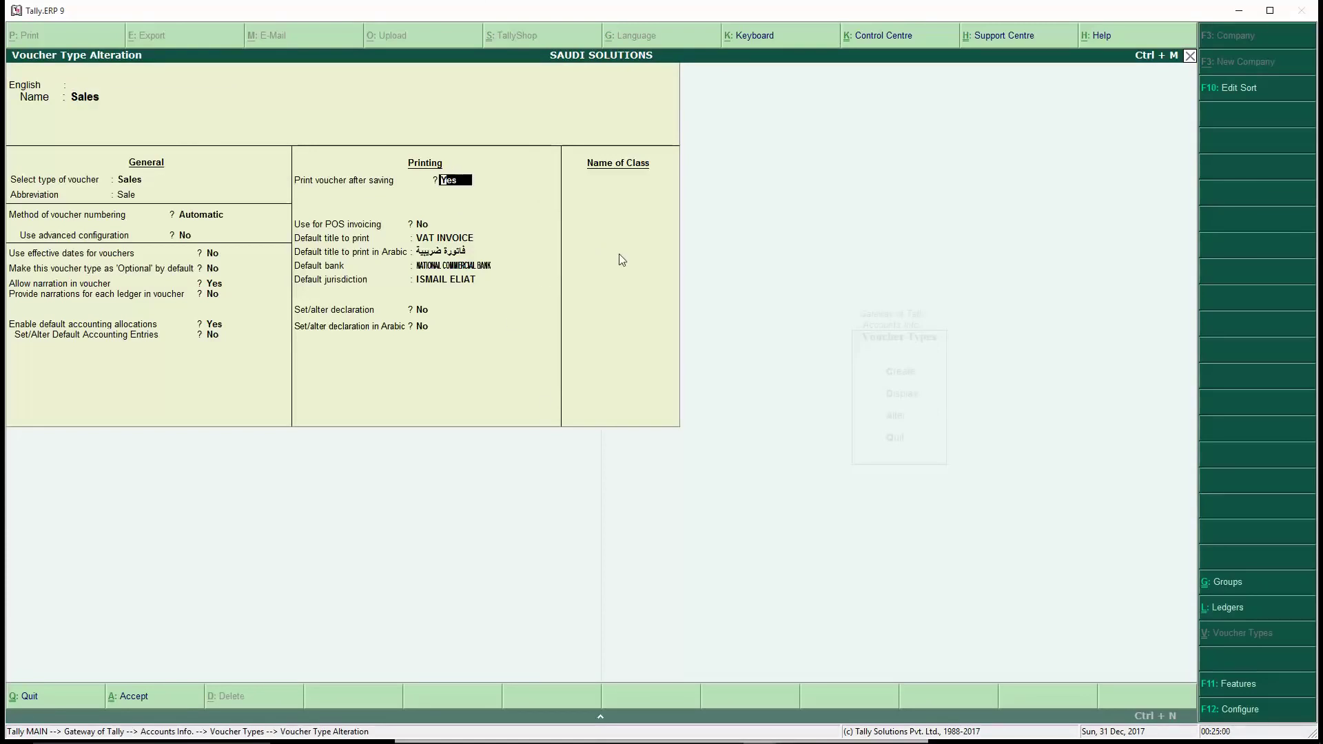
{"action": "key", "text": "Return"}
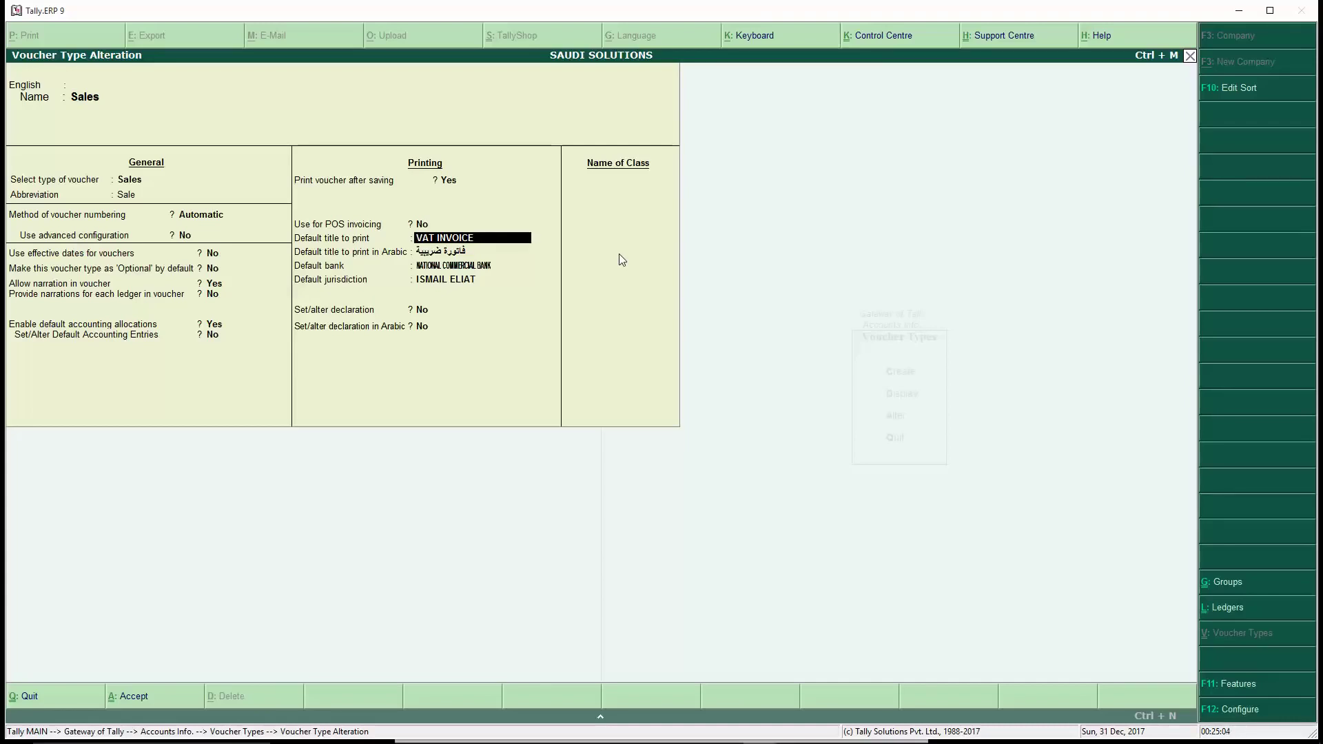
{"action": "key", "text": "Return"}
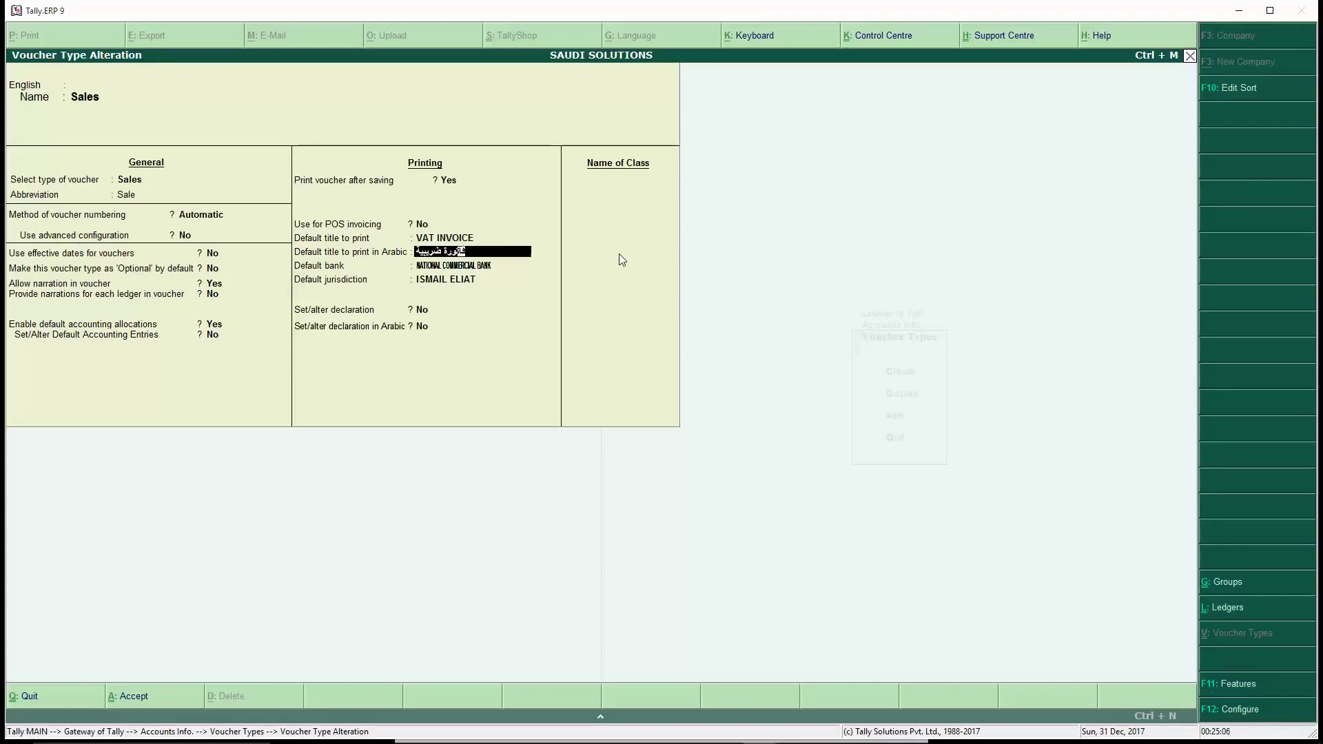
{"action": "key", "text": "Return"}
{"action": "key", "text": "Return"}
{"action": "key", "text": "Return"}
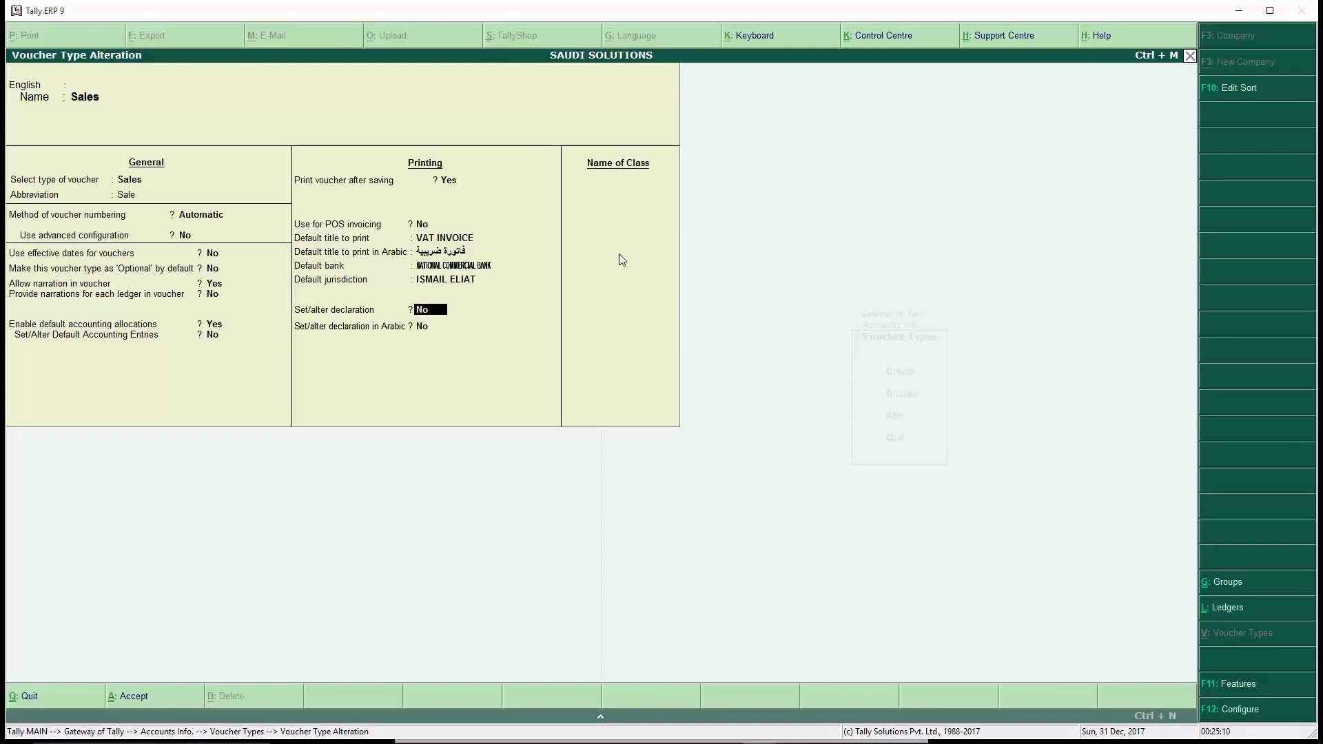
{"action": "type", "text": "Y"}
{"action": "key", "text": "Return"}
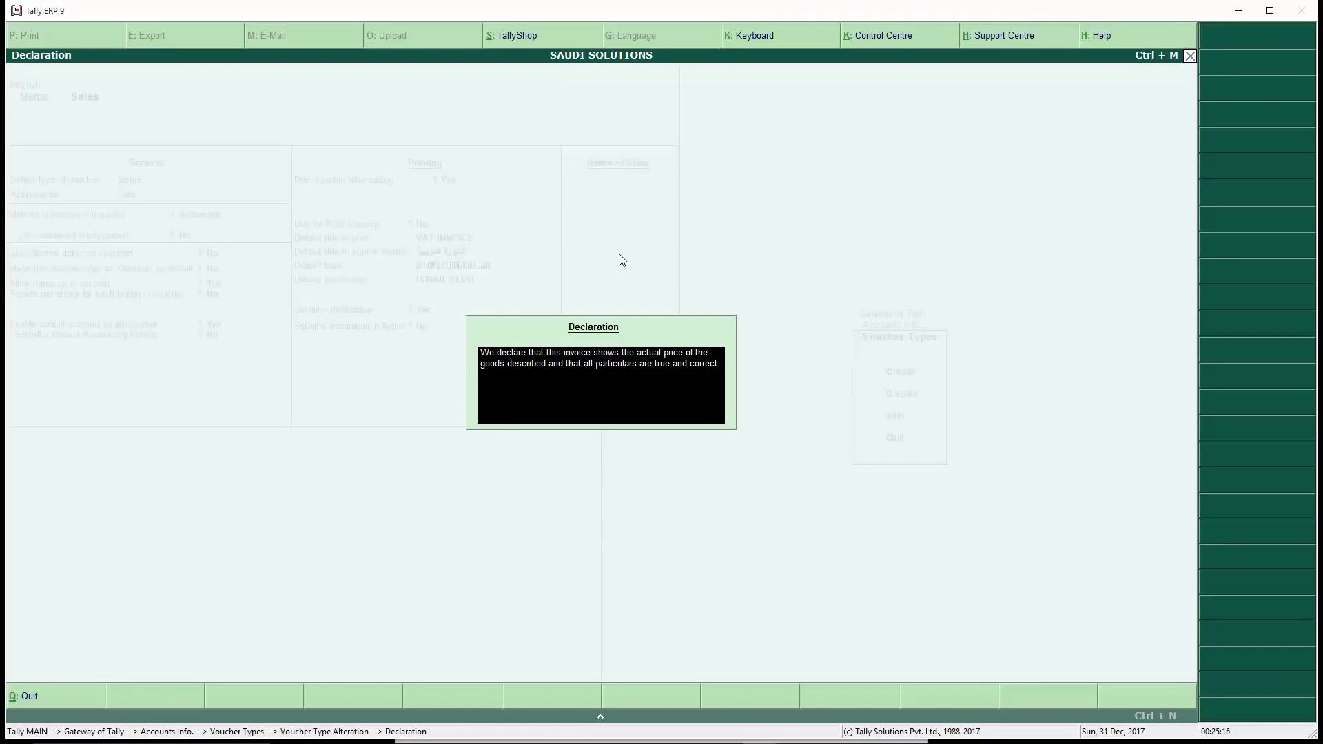
{"action": "key", "text": "Return"}
{"action": "type", "text": "Y"}
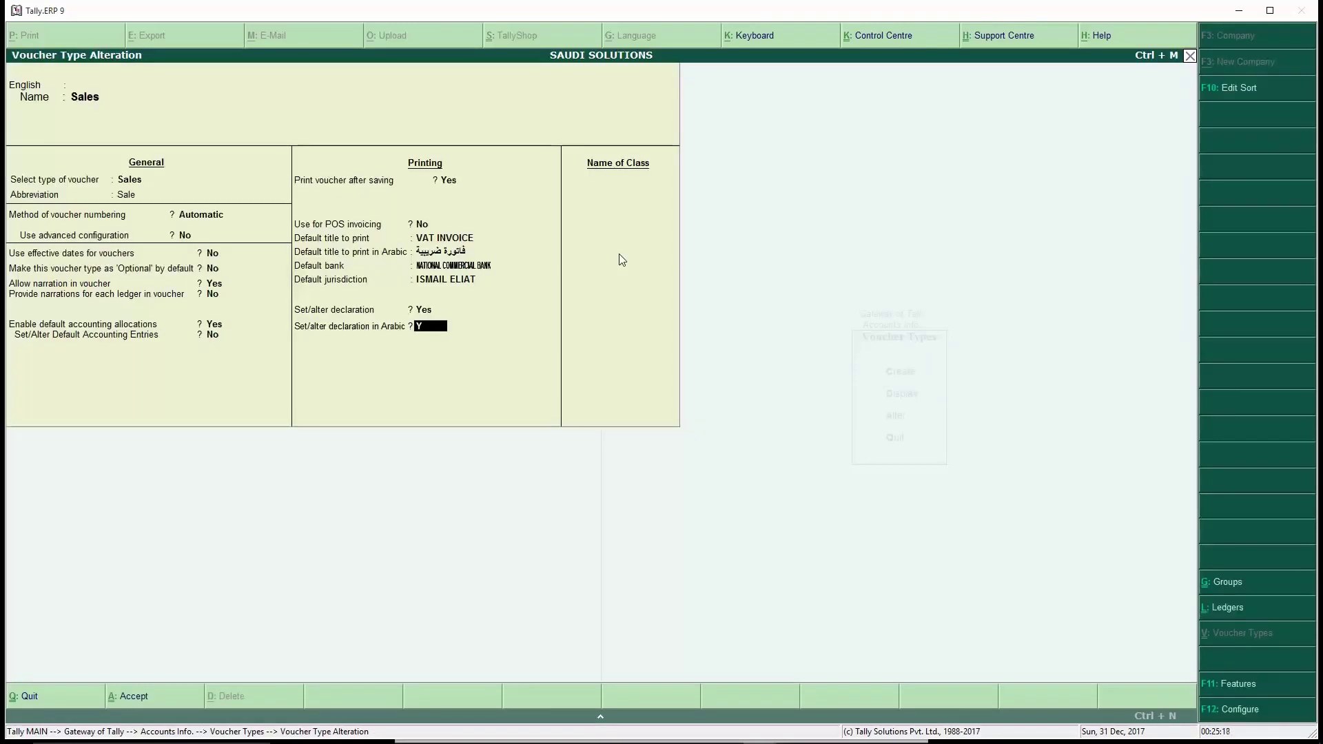
{"action": "key", "text": "Return"}
{"action": "key", "text": "Return"}
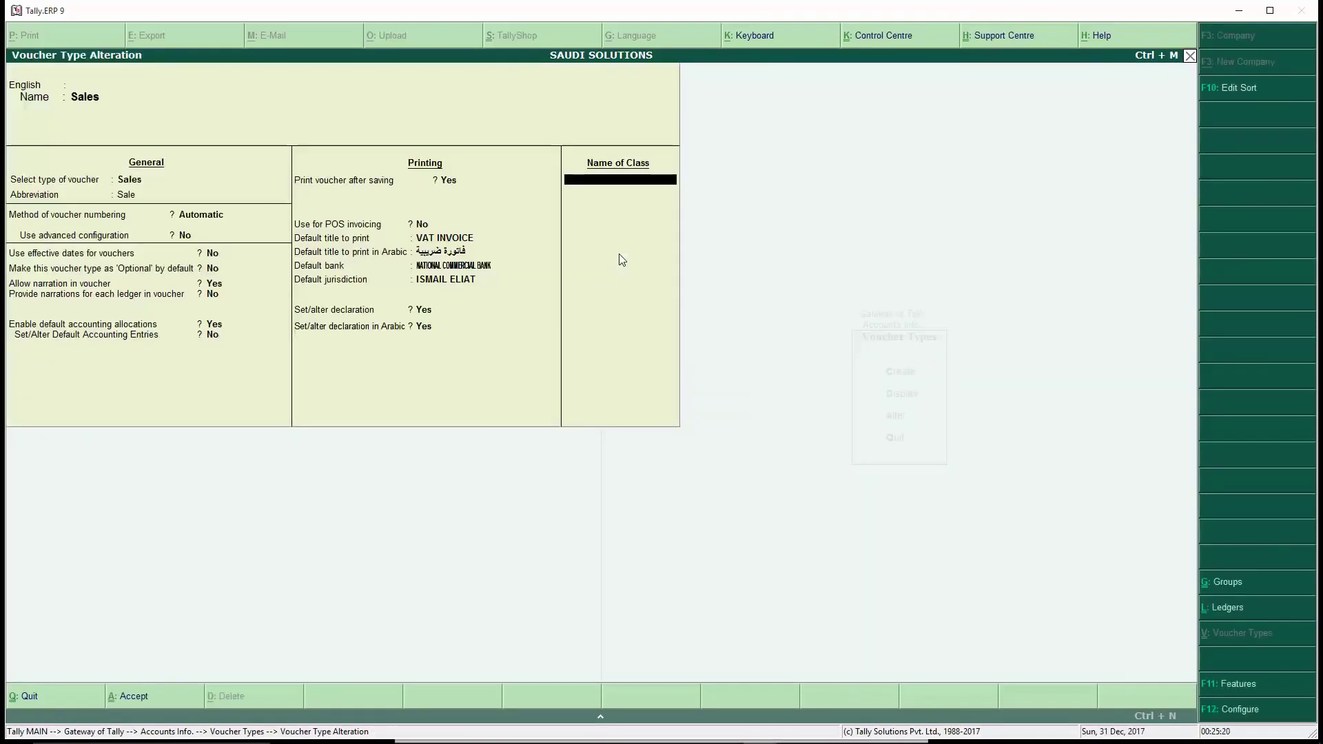
{"action": "key", "text": "ctrl+a"}
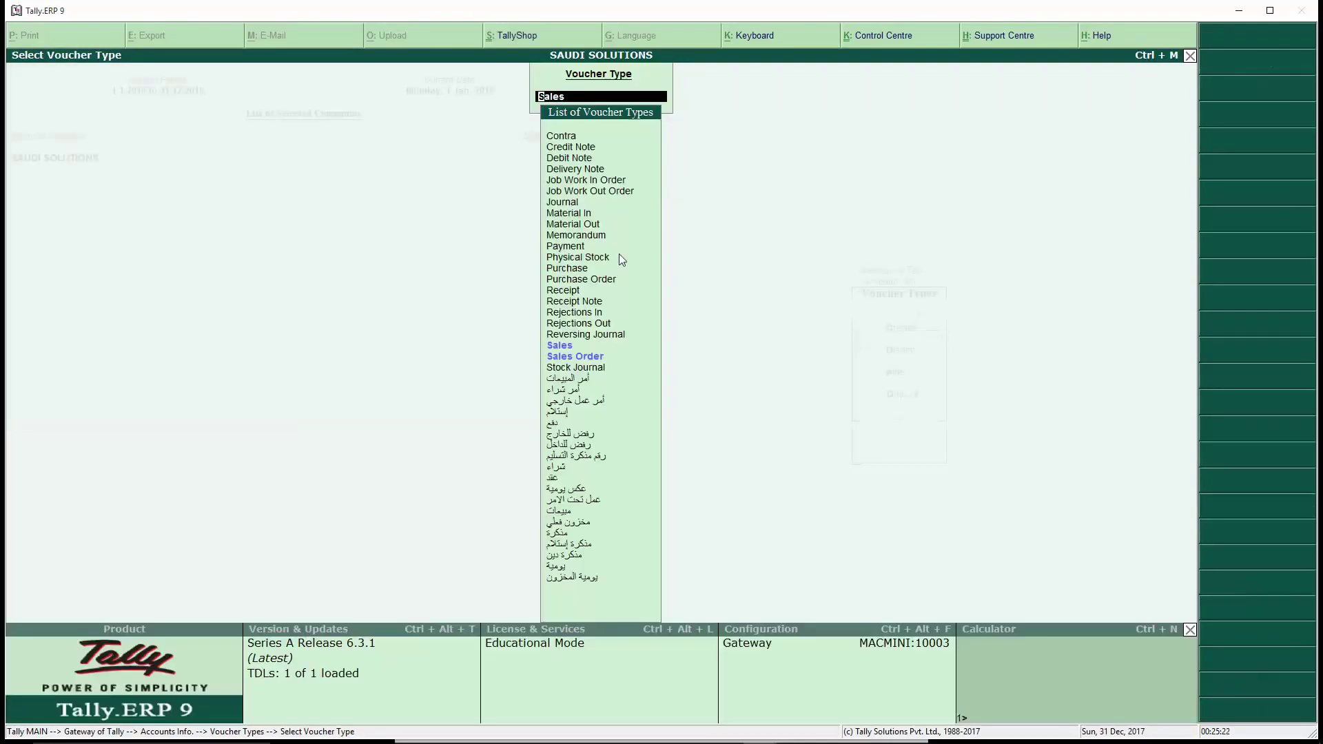
- Open sales voucher No. 1 from the Sales Register and preview the invoice showing the declaration
{"action": "key", "text": "Escape"}
{"action": "key", "text": "Escape"}
{"action": "key", "text": "Escape"}
{"action": "key", "text": "d"}
{"action": "key", "text": "a"}
{"action": "key", "text": "s"}
{"action": "key", "text": "Return"}
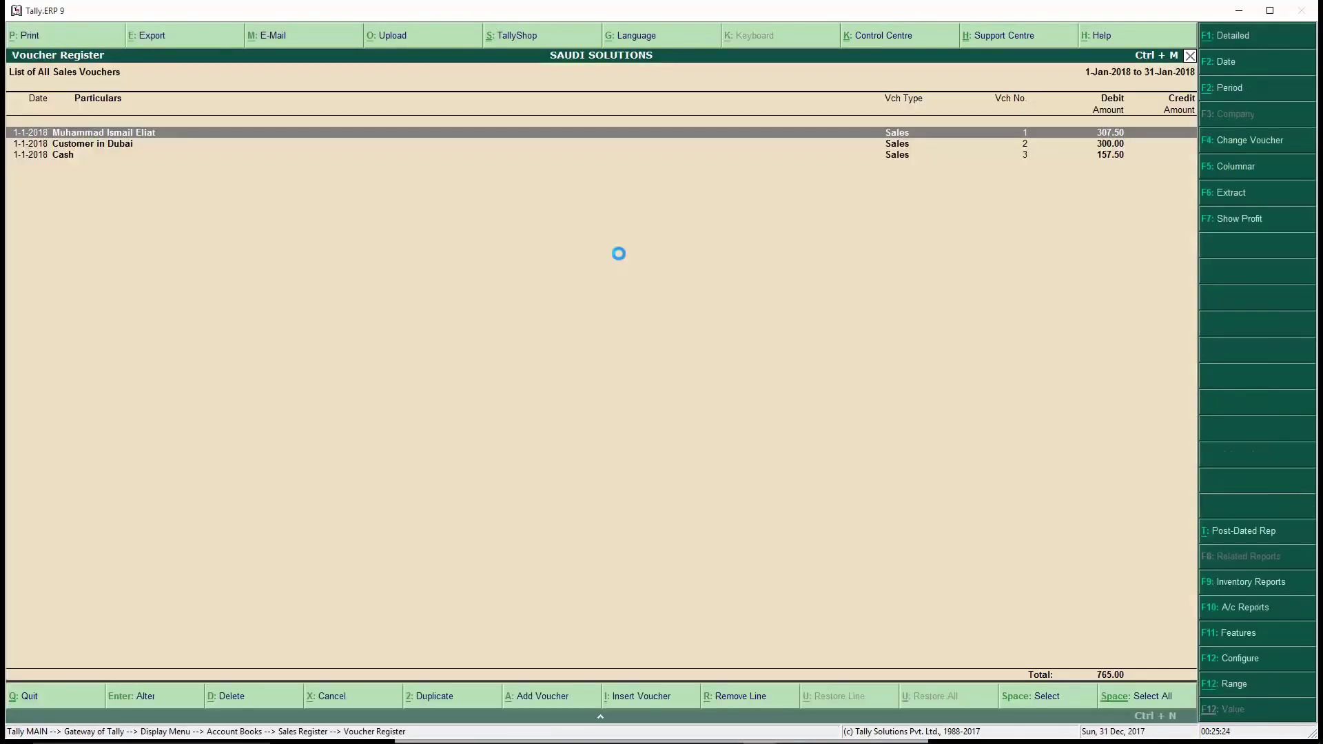
{"action": "key", "text": "Return"}
{"action": "key", "text": "alt+p"}
{"action": "key", "text": "Return"}
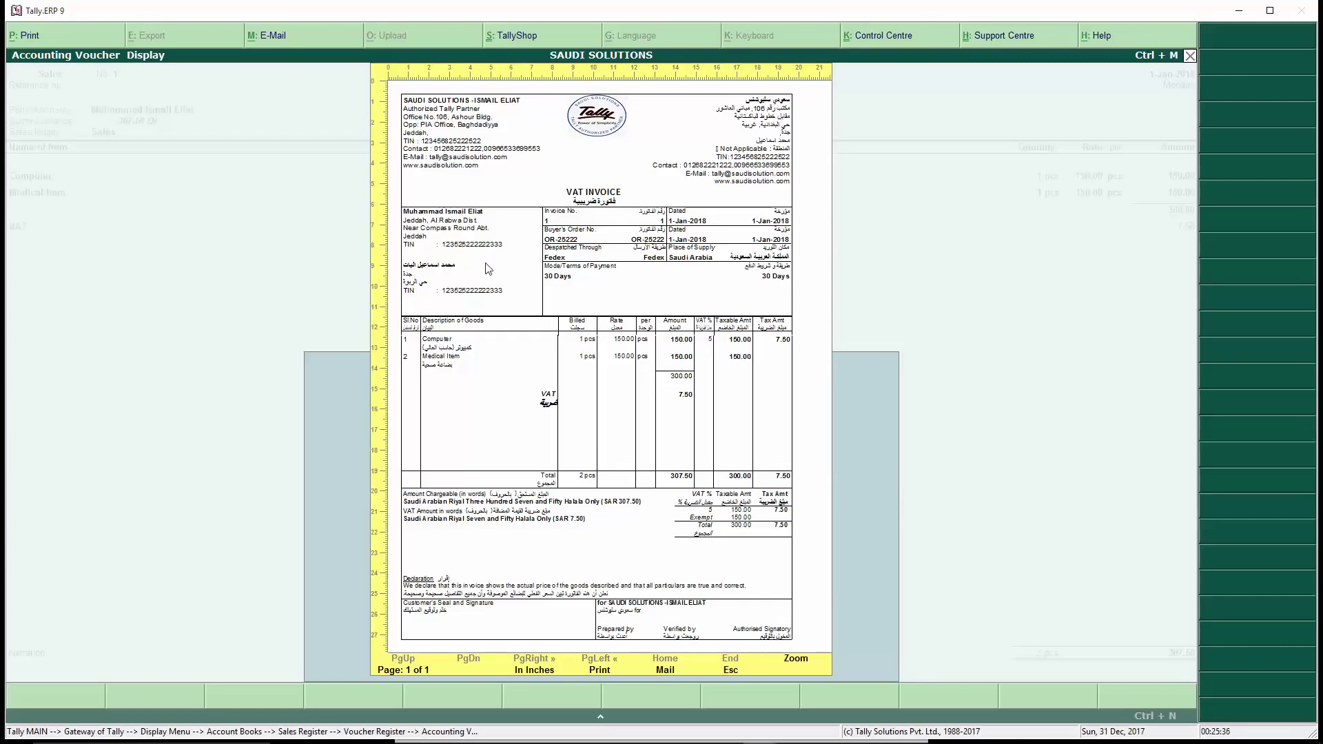
{"action": "key", "text": "Escape"}
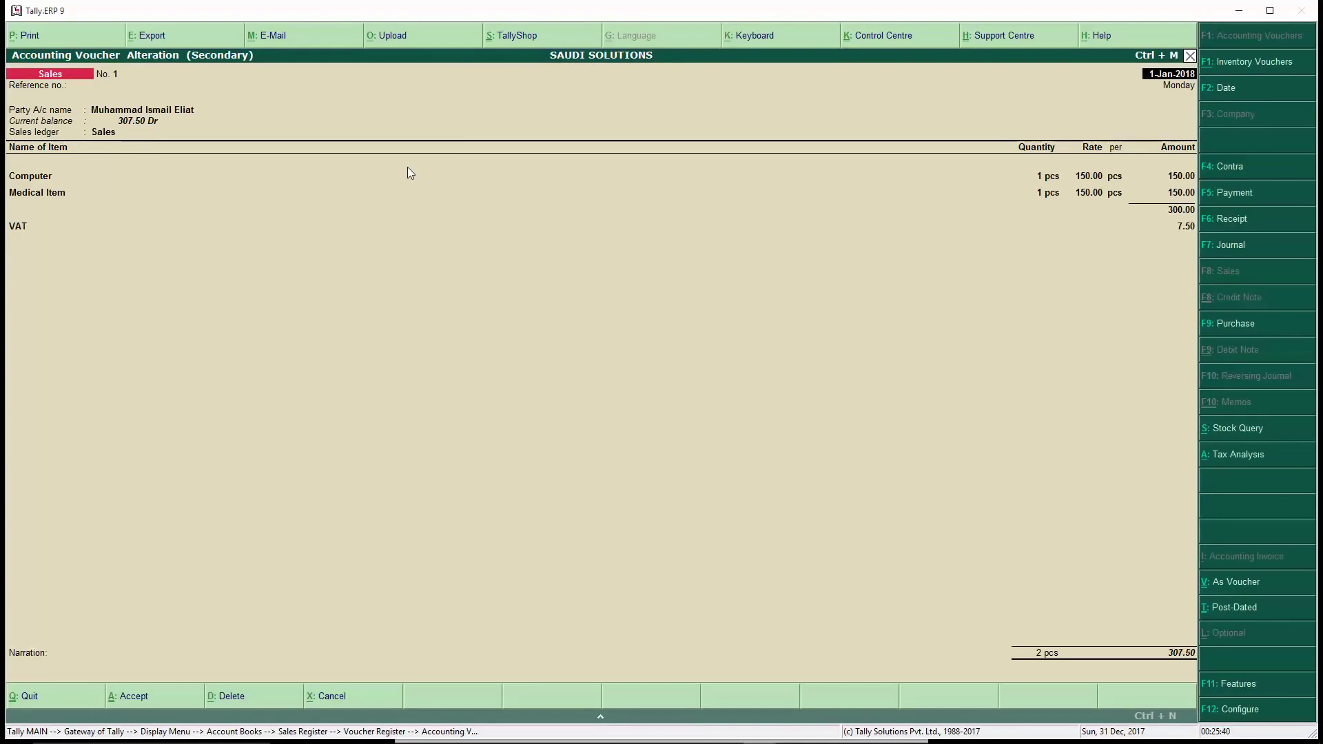
- Open the customer's party ledger to check its Arabic name, then close it unchanged
{"action": "key", "text": "Return"}
{"action": "key", "text": "Return"}
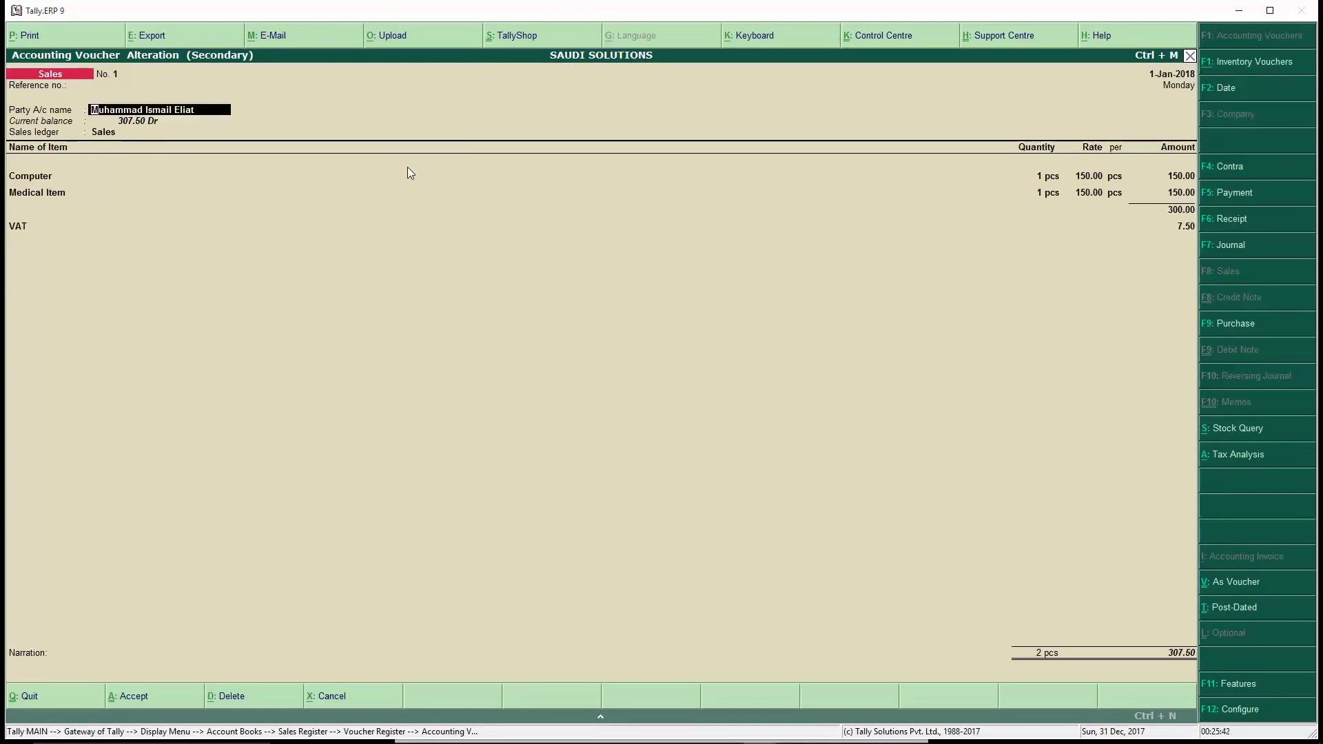
{"action": "key", "text": "ctrl+Return"}
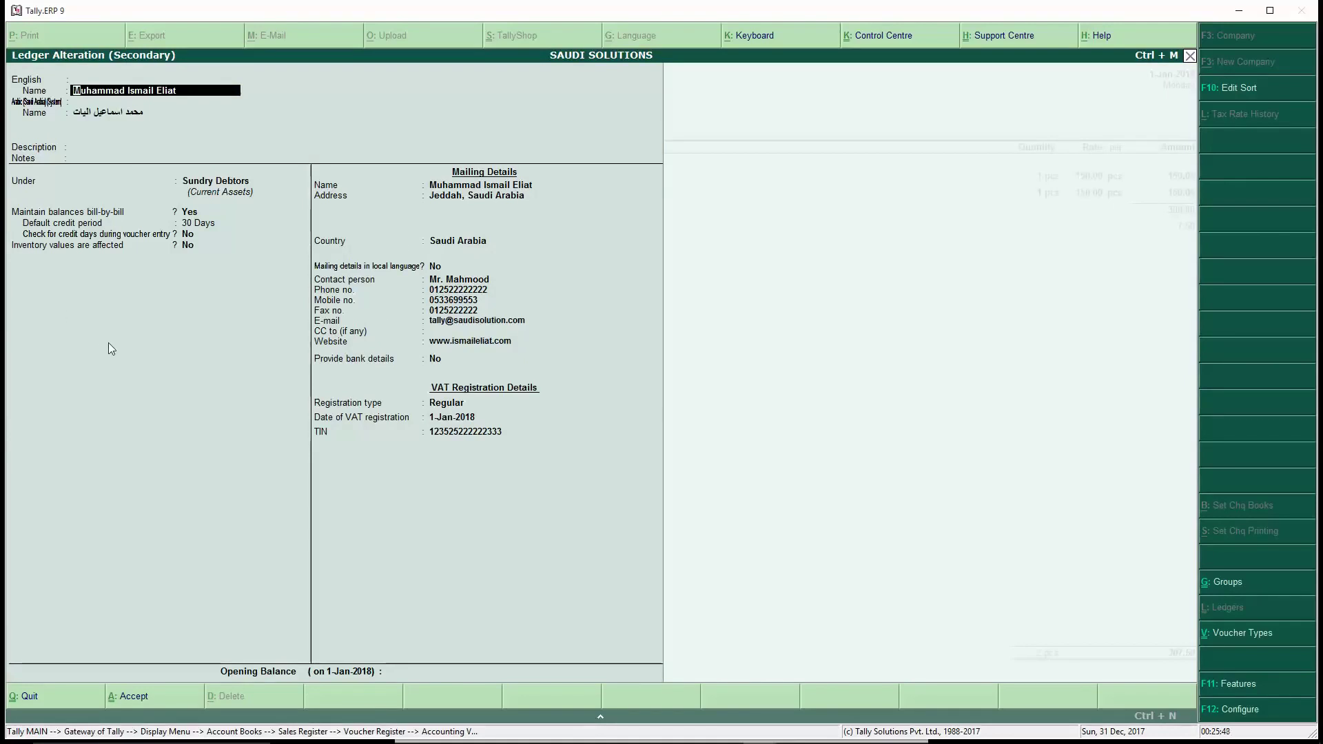
{"action": "key", "text": "Escape"}
{"action": "key", "text": "Escape"}
{"action": "key", "text": "Escape"}
{"action": "key", "text": "Escape"}
{"action": "key", "text": "Escape"}
{"action": "key", "text": "Escape"}
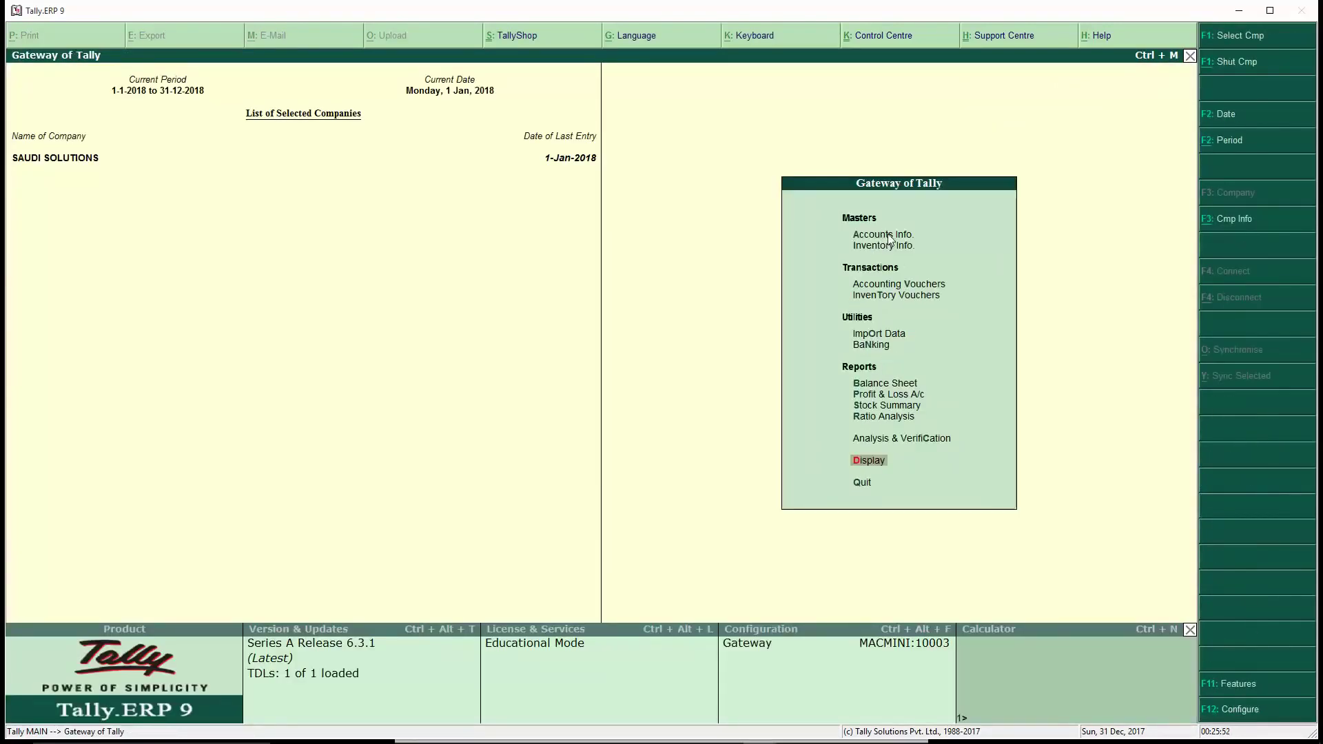
- Open the customer's ledger for alteration from the accounts masters
{"action": "left_click", "coordinate": [888, 236]}
{"action": "left_click", "coordinate": [893, 324]}
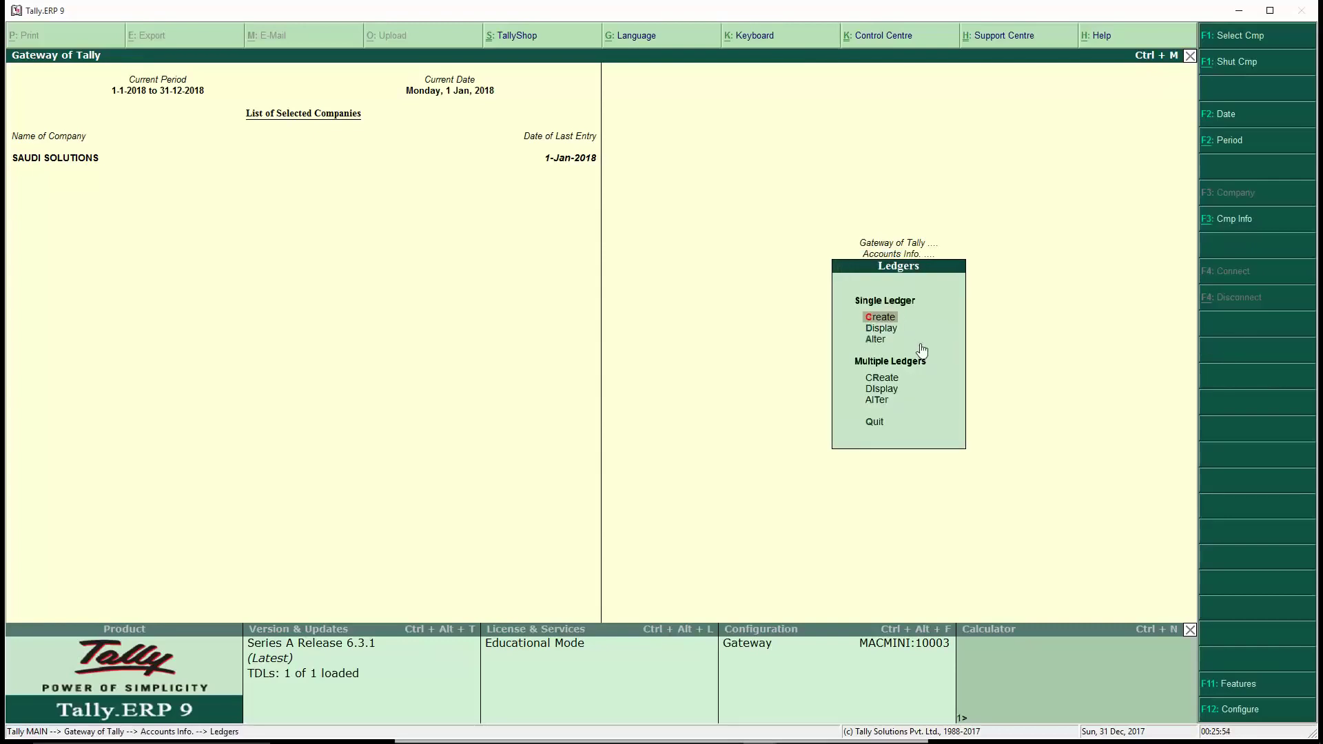
{"action": "left_click", "coordinate": [921, 343]}
{"action": "key", "text": "Down"}
{"action": "key", "text": "Down"}
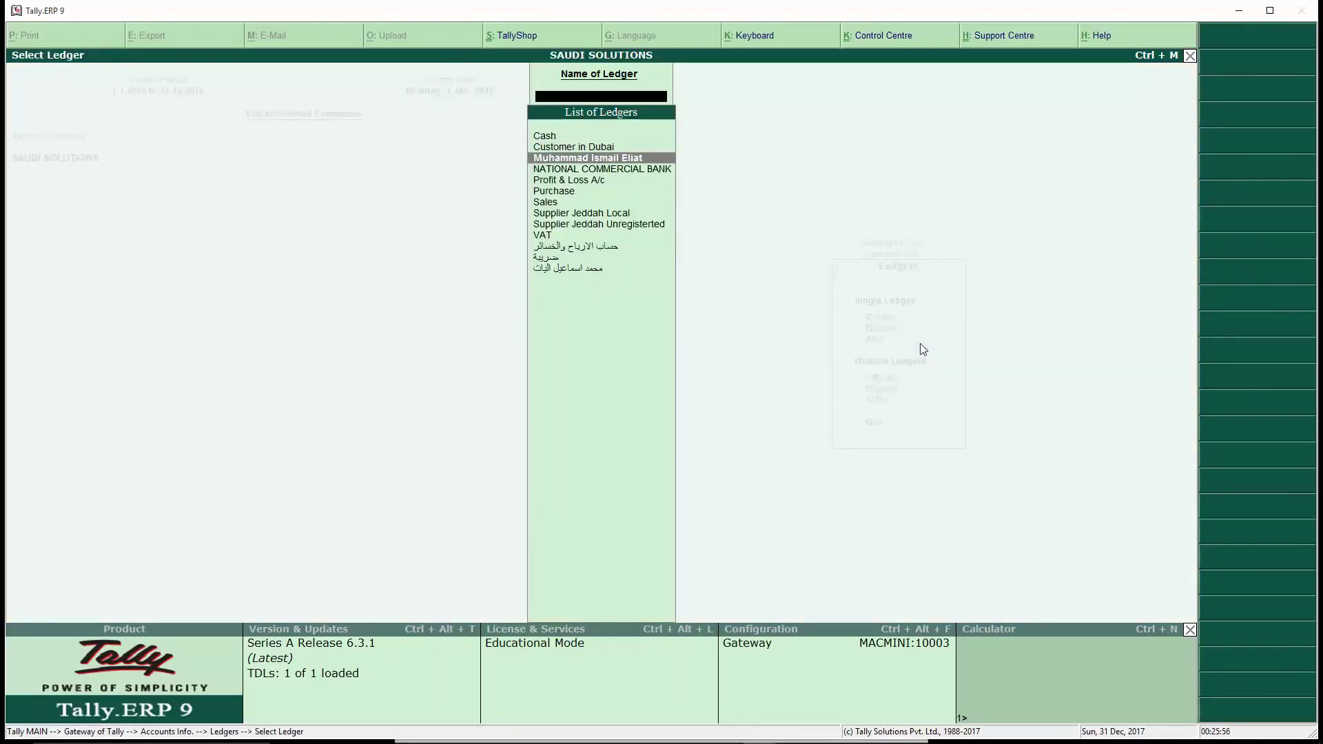
{"action": "key", "text": "Return"}
{"action": "key", "text": "Return"}
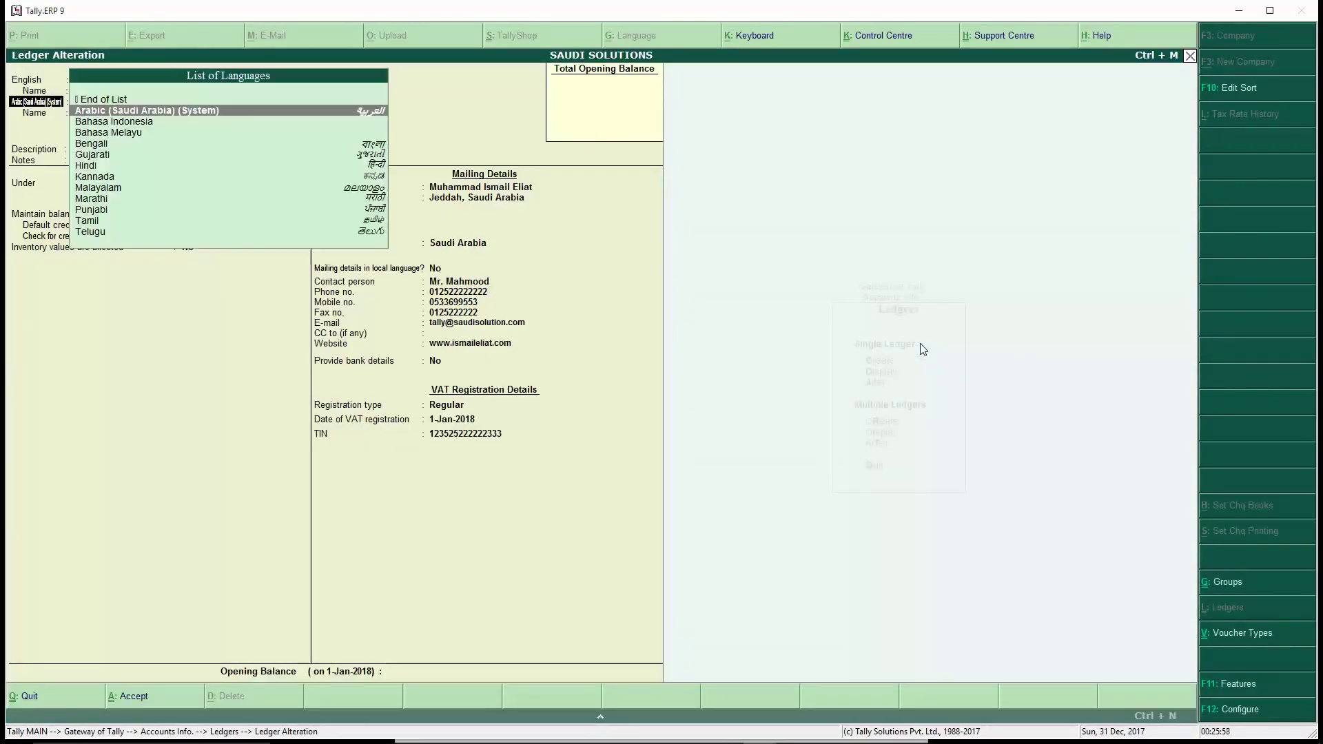
{"action": "key", "text": "Return"}
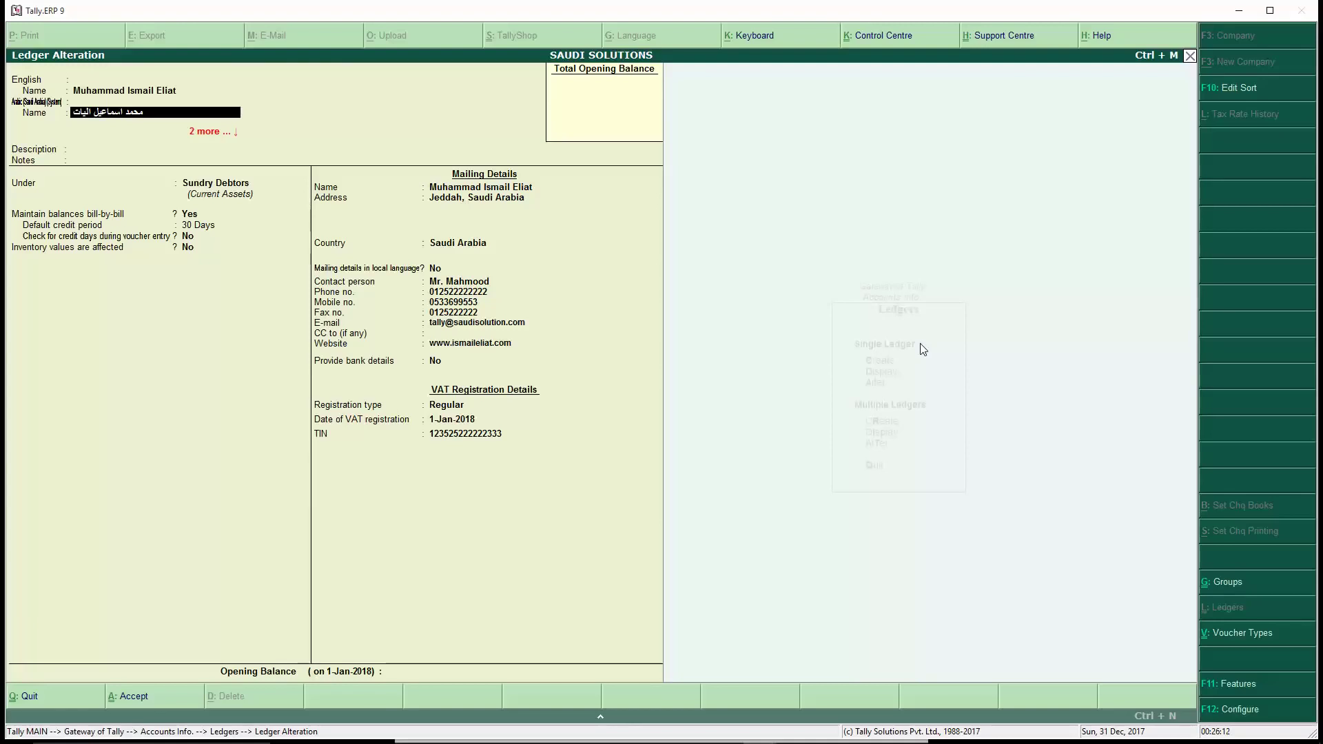
- Finish the last mailing address line with the website address and turn on local-language mailing details
{"action": "key", "text": "Return"}
{"action": "key", "text": "Return"}
{"action": "key", "text": "Return"}
{"action": "key", "text": "Return"}
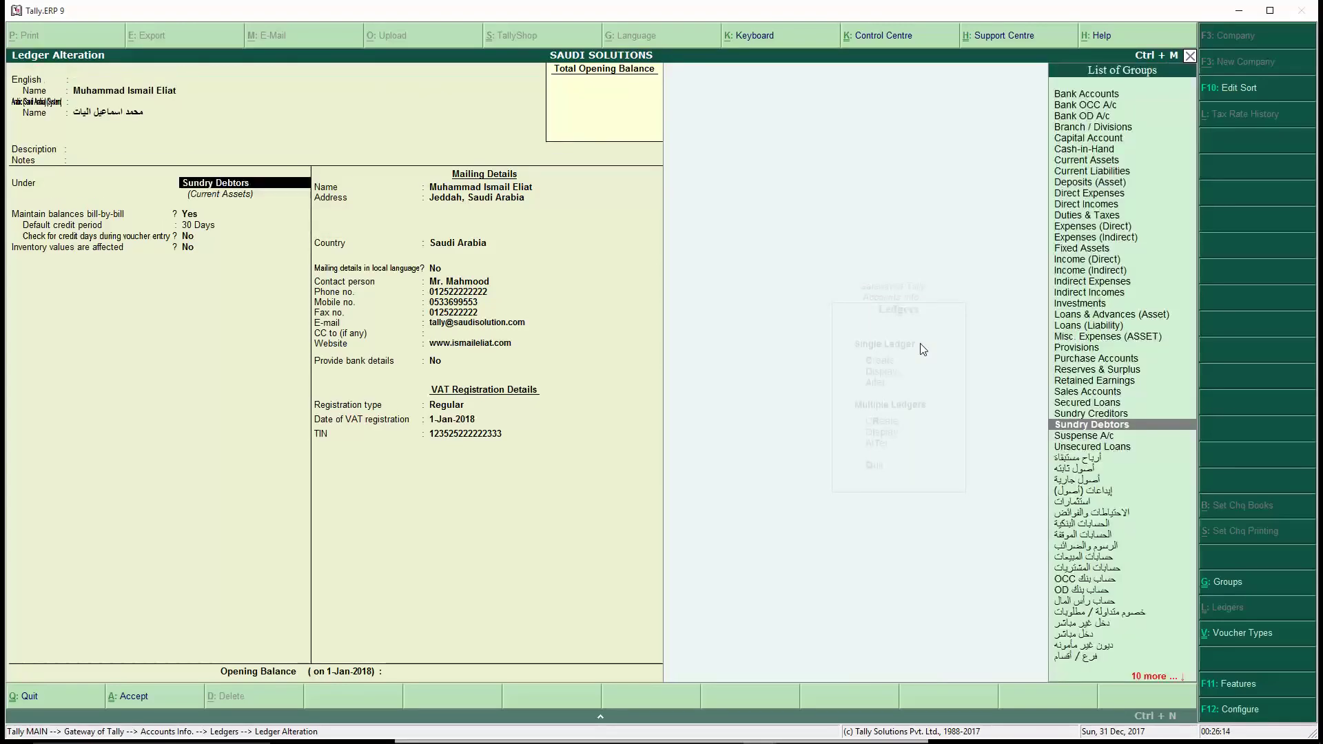
{"action": "key", "text": "Return"}
{"action": "key", "text": "Return"}
{"action": "key", "text": "Return"}
{"action": "key", "text": "Return"}
{"action": "key", "text": "Return"}
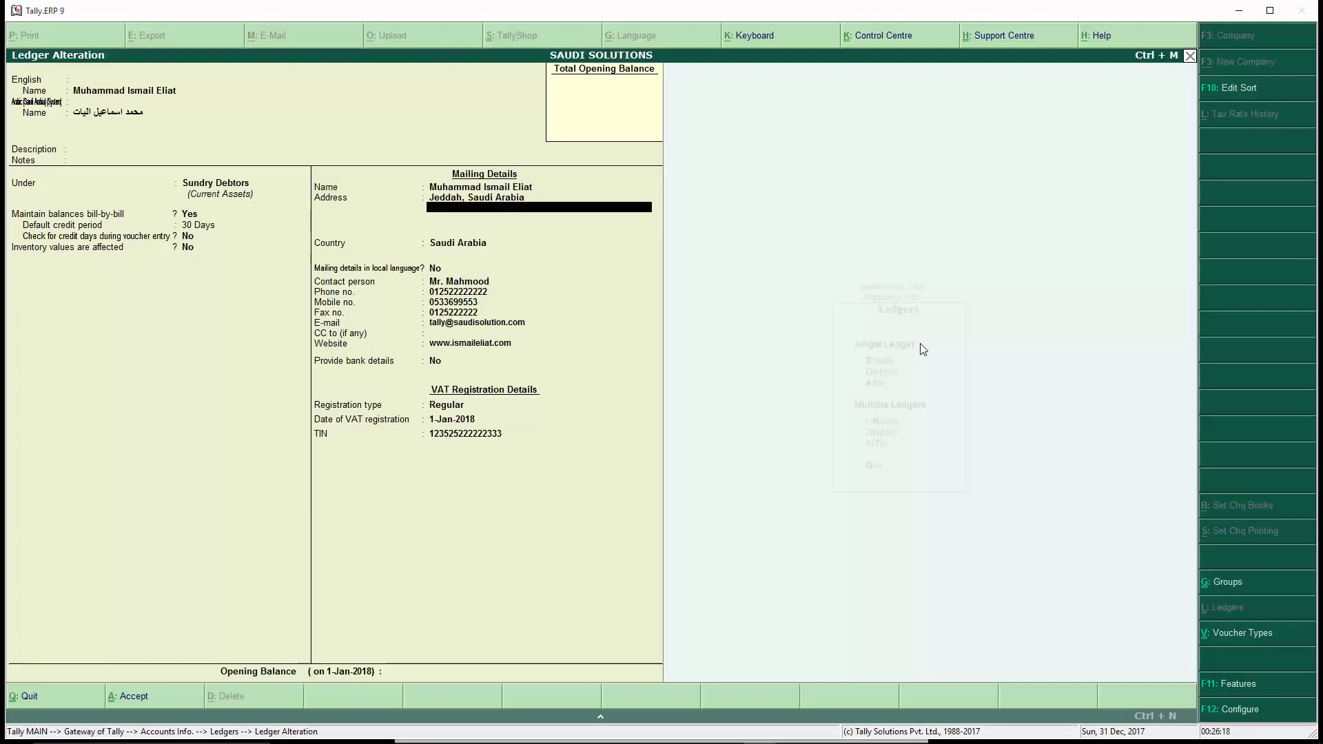
{"action": "type", "text": "l El"}
{"action": "key", "text": "BackSpace"}
{"action": "key", "text": "BackSpace"}
{"action": "key", "text": "BackSpace"}
{"action": "key", "text": "BackSpace"}
{"action": "key", "text": "BackSpace"}
{"action": "key", "text": "BackSpace"}
{"action": "key", "text": "BackSpace"}
{"action": "key", "text": "BackSpace"}
{"action": "type", "text": "WWW.ISMAILELIAT.COM"}
{"action": "key", "text": "Return"}
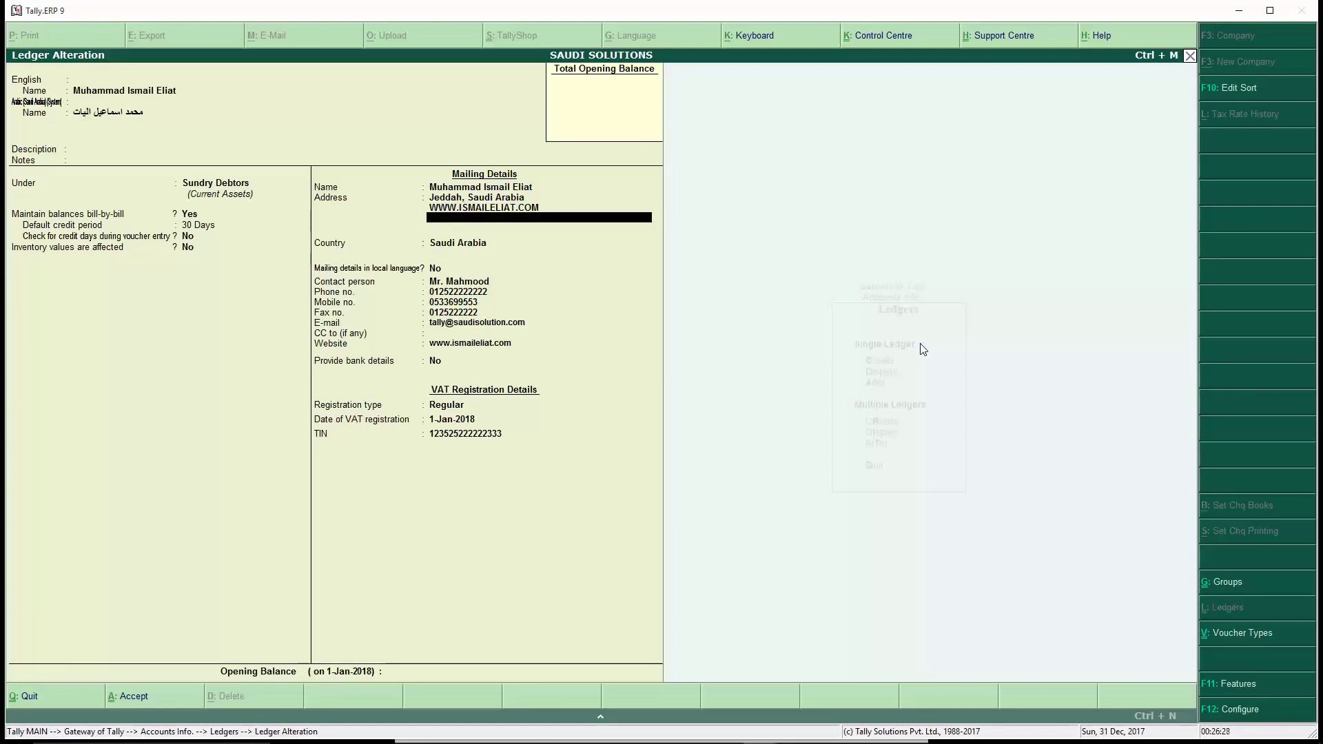
{"action": "key", "text": "Return"}
{"action": "key", "text": "Return"}
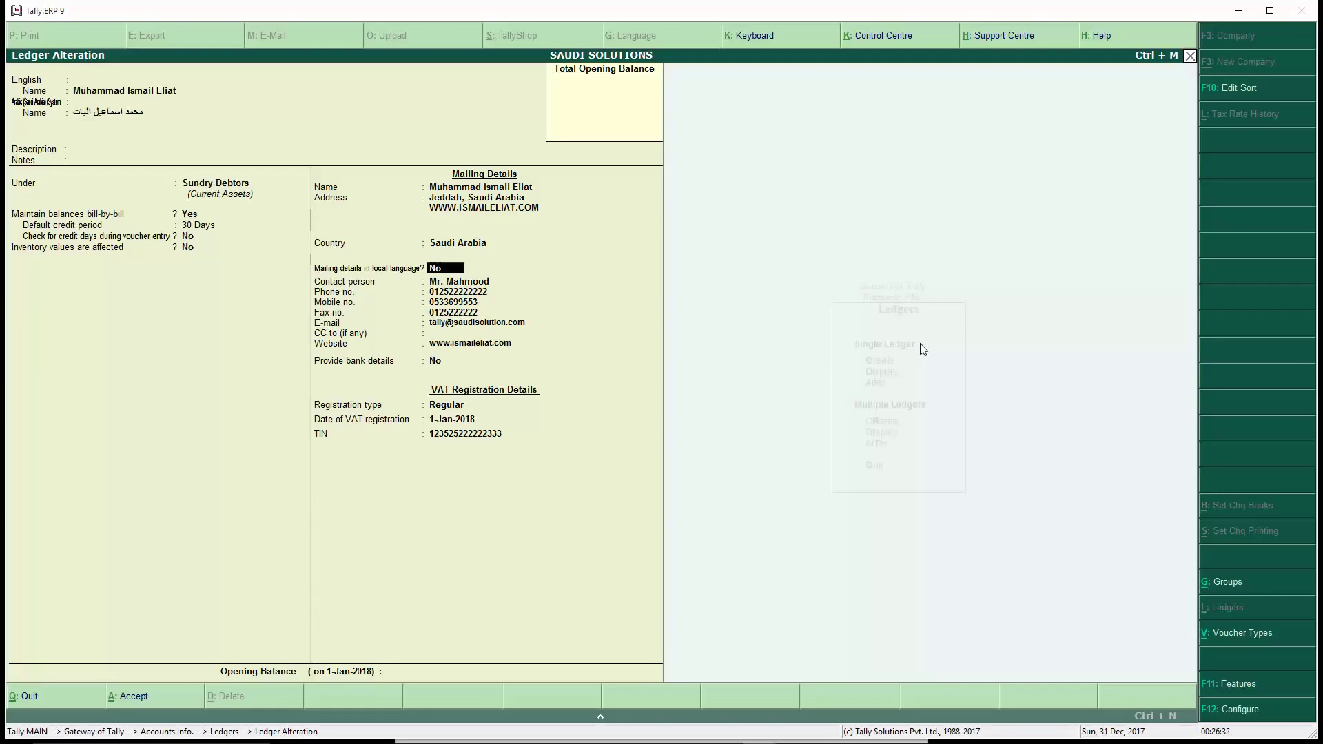
{"action": "key", "text": "Return"}
{"action": "key", "text": "Return"}
{"action": "key", "text": "Return"}
{"action": "key", "text": "Return"}
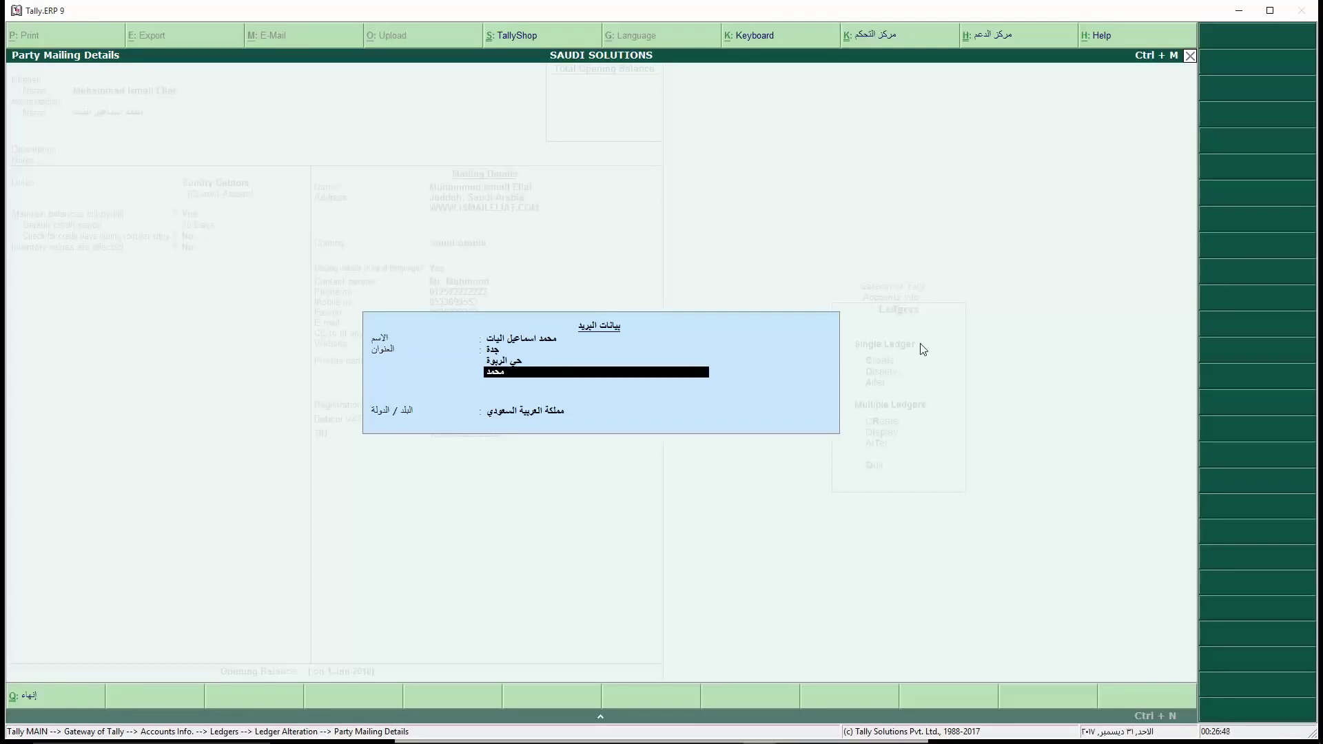
- Enter a person's first name in Arabic on the address, save the ledger, and return to Gateway
{"action": "type", "text": "اسماعيل"}
{"action": "key", "text": "Return"}
{"action": "key", "text": "Return"}
{"action": "key", "text": "Return"}
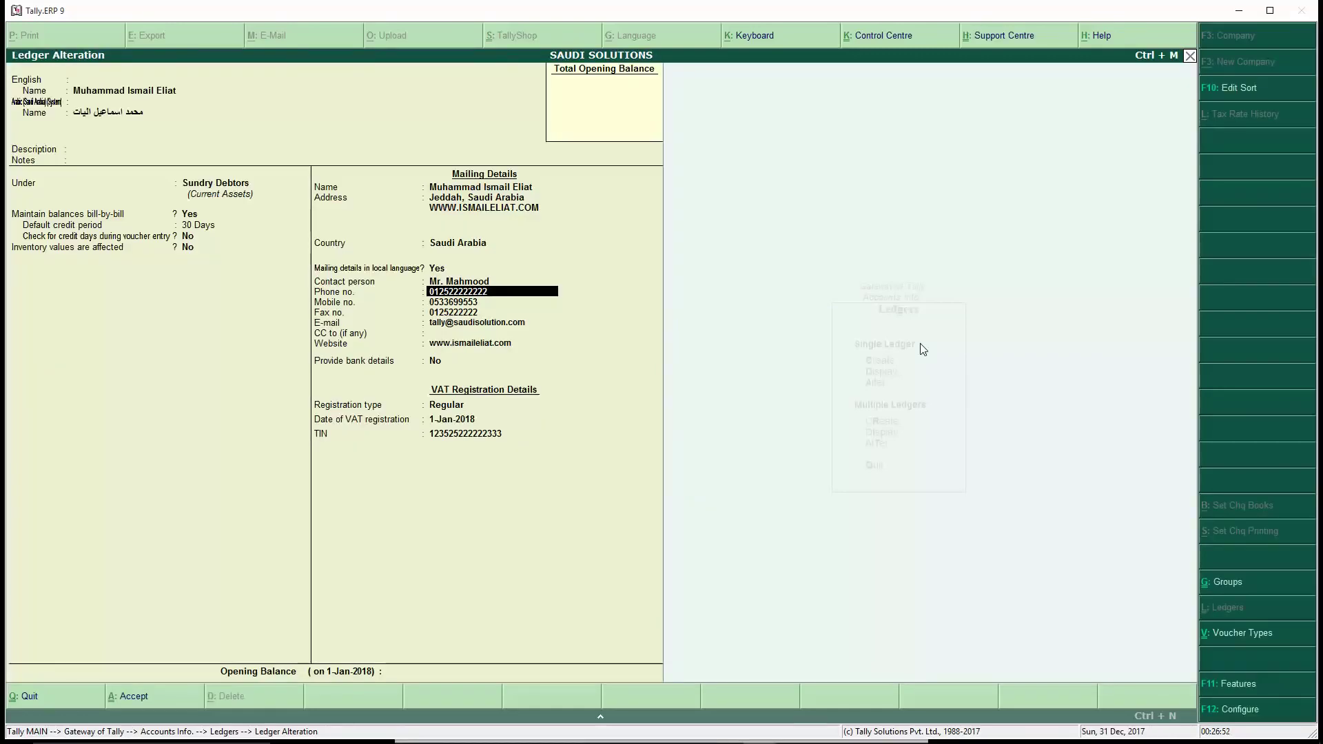
{"action": "key", "text": "ctrl+a"}
{"action": "key", "text": "Escape"}
{"action": "key", "text": "Escape"}
{"action": "key", "text": "Escape"}
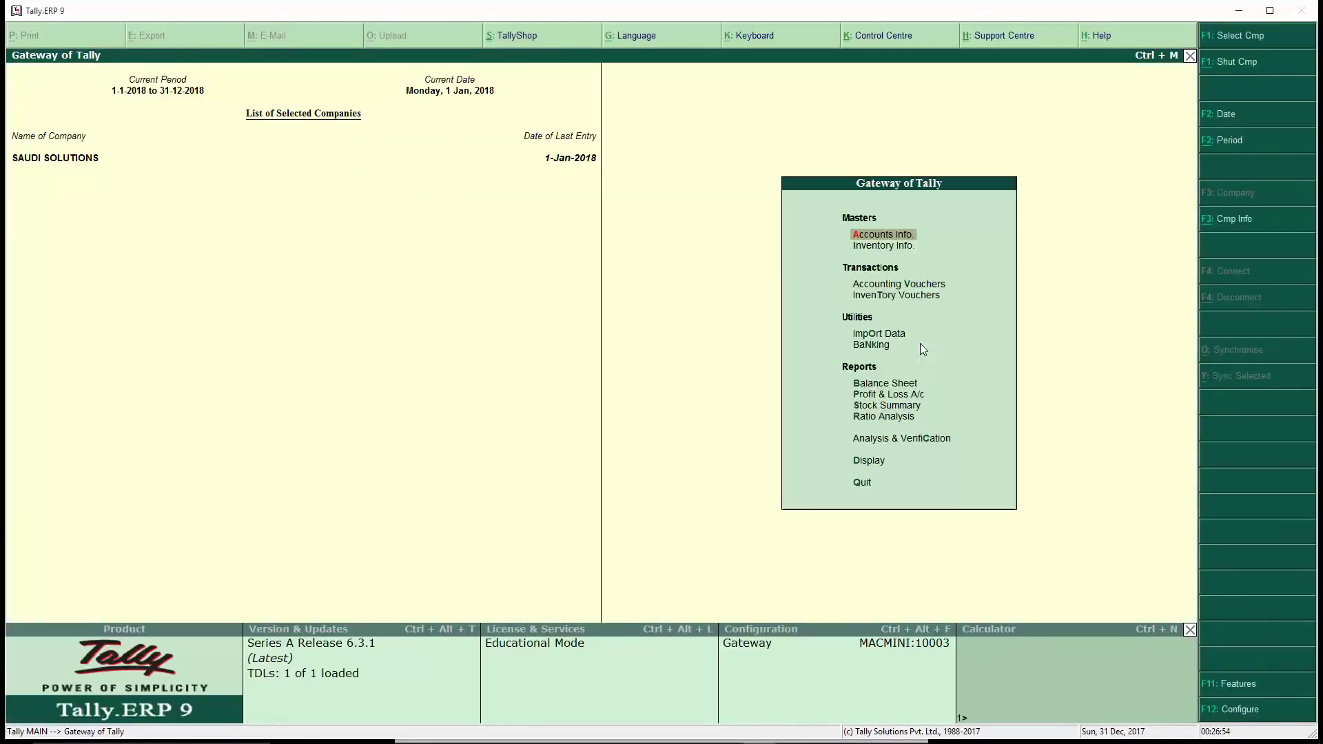
- Open Sales voucher No. 1 from the Sales Register for alteration
{"action": "key", "text": "d"}
{"action": "key", "text": "a"}
{"action": "key", "text": "s"}
{"action": "key", "text": "Return"}
{"action": "key", "text": "Return"}
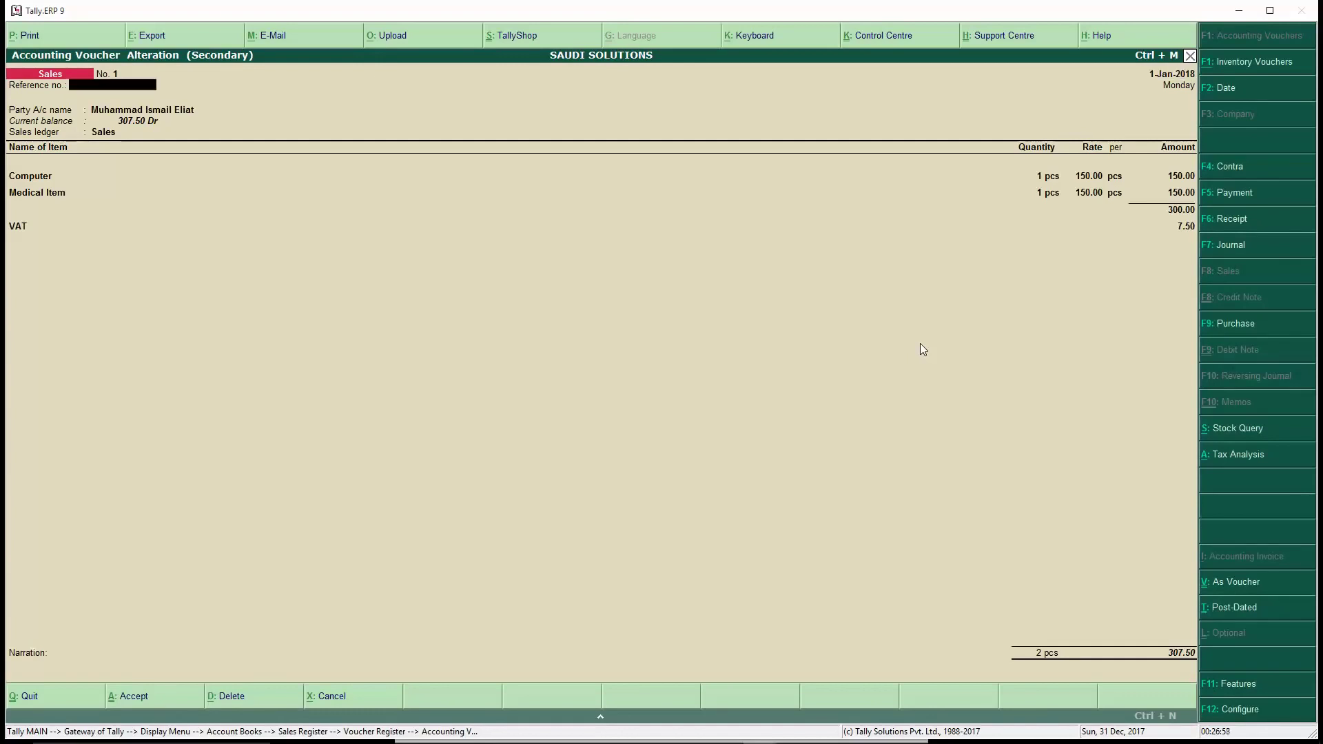
- Preview the bilingual VAT invoice, then return to the voucher header fields
{"action": "key", "text": "alt+p"}
{"action": "key", "text": "Return"}
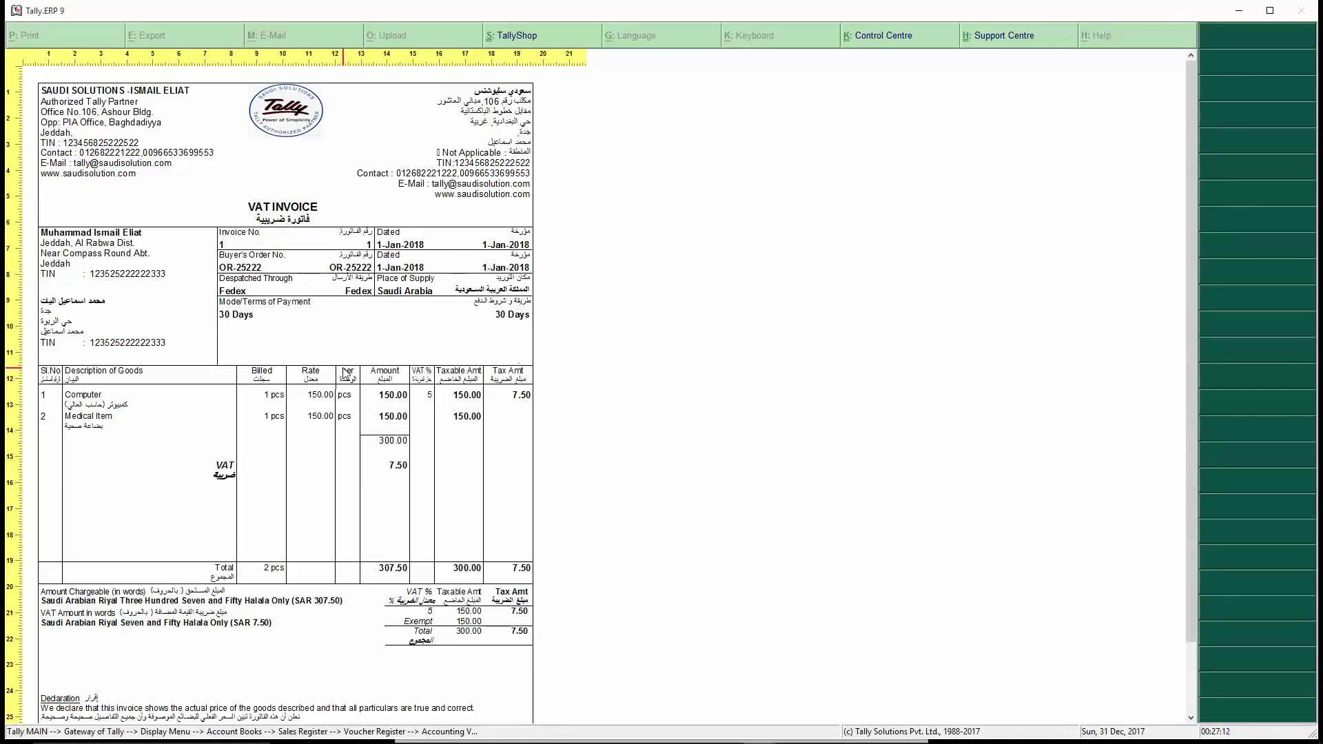
{"action": "key", "text": "Escape"}
{"action": "key", "text": "Return"}
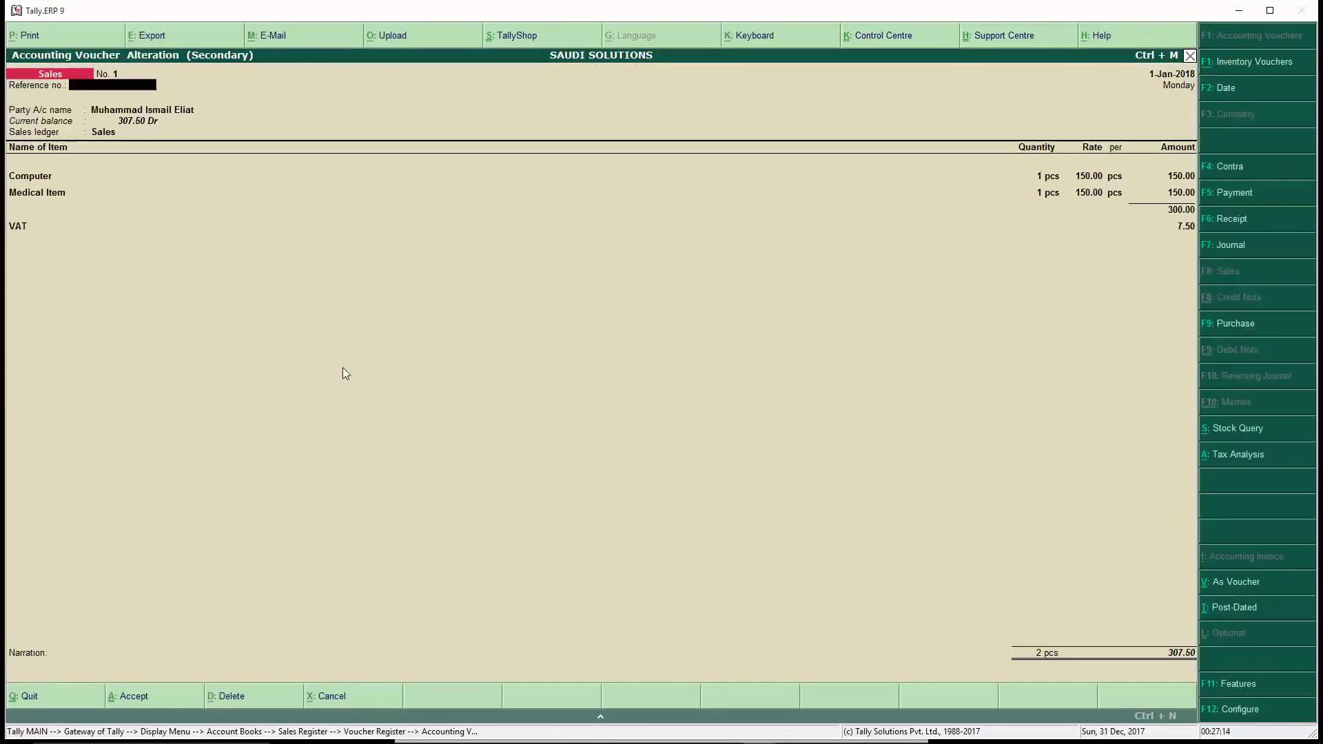
{"action": "key", "text": "Return"}
{"action": "key", "text": "Return"}
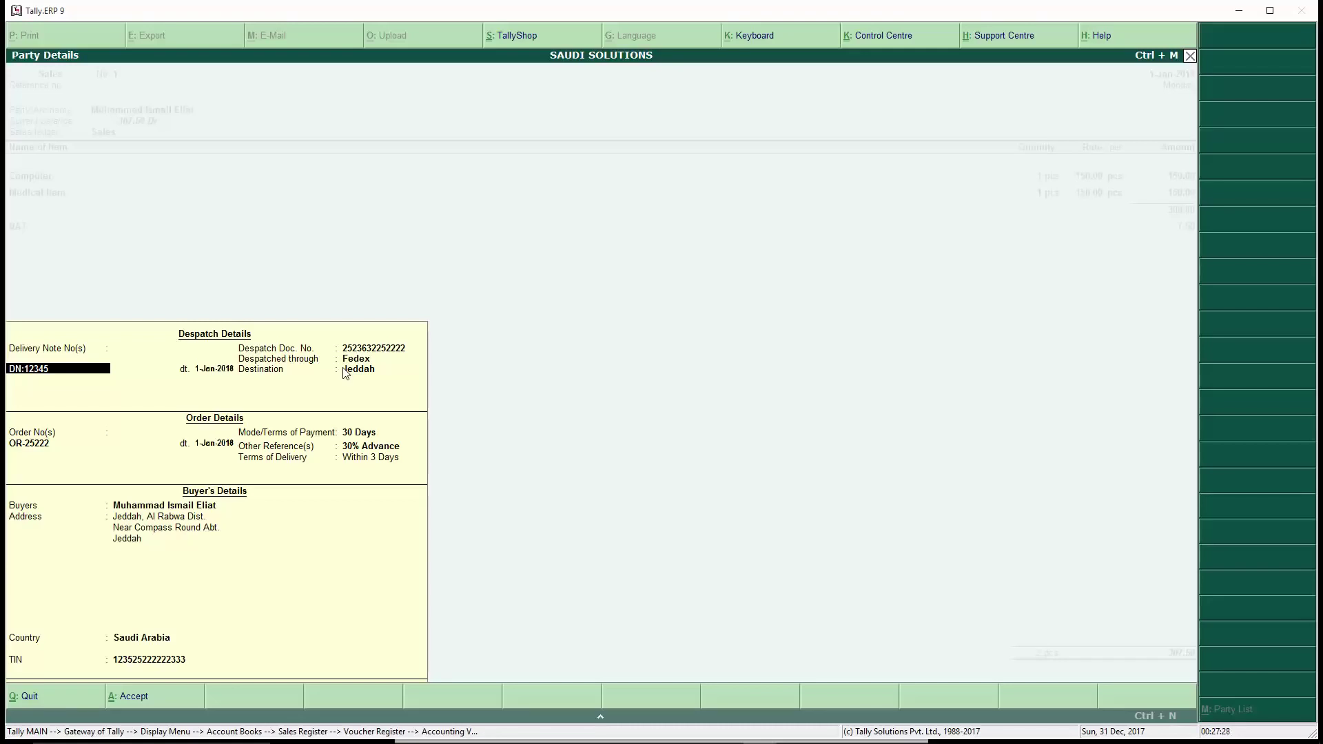
{"action": "key", "text": "Return"}
{"action": "key", "text": "Return"}
{"action": "key", "text": "Return"}
{"action": "key", "text": "Return"}
{"action": "key", "text": "Return"}
{"action": "key", "text": "Return"}
{"action": "key", "text": "Return"}
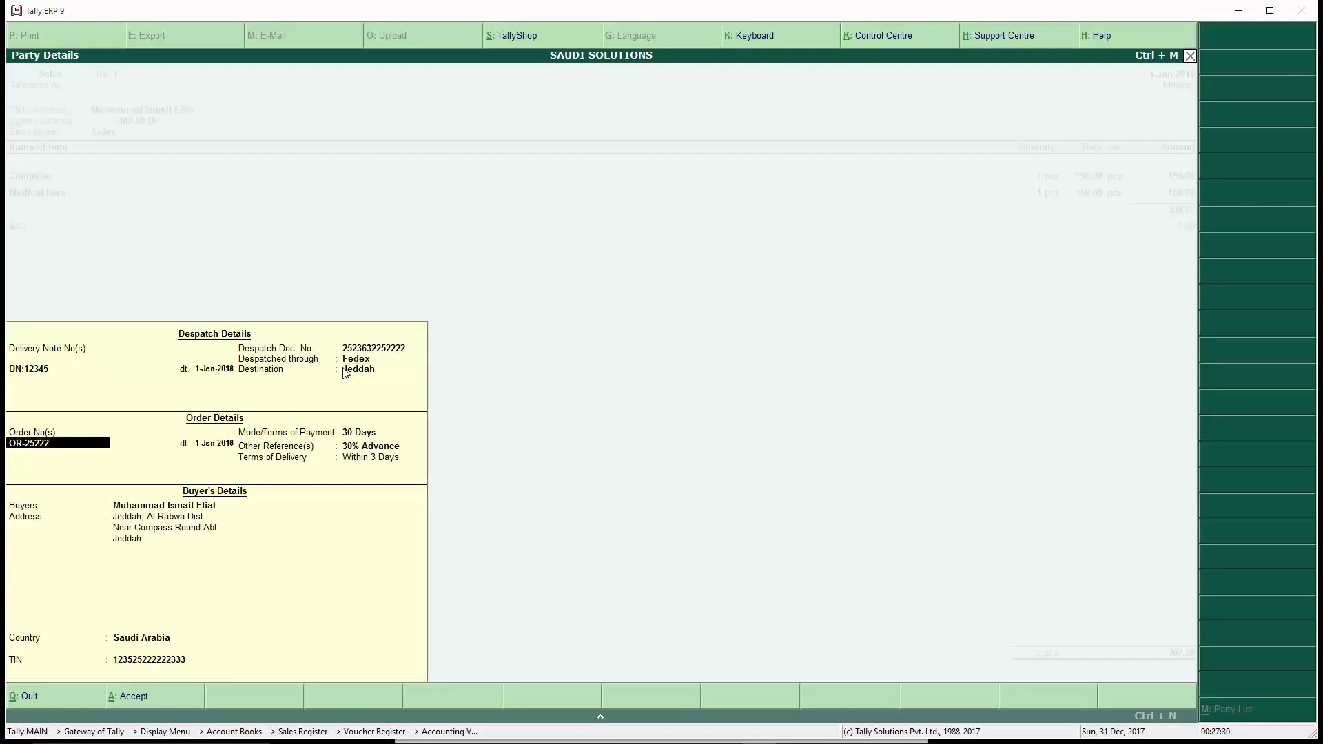
{"action": "key", "text": "Return"}
{"action": "key", "text": "Return"}
{"action": "key", "text": "Return"}
{"action": "key", "text": "Return"}
{"action": "key", "text": "Return"}
{"action": "key", "text": "Return"}
{"action": "key", "text": "Return"}
{"action": "key", "text": "Return"}
{"action": "key", "text": "Return"}
{"action": "key", "text": "Return"}
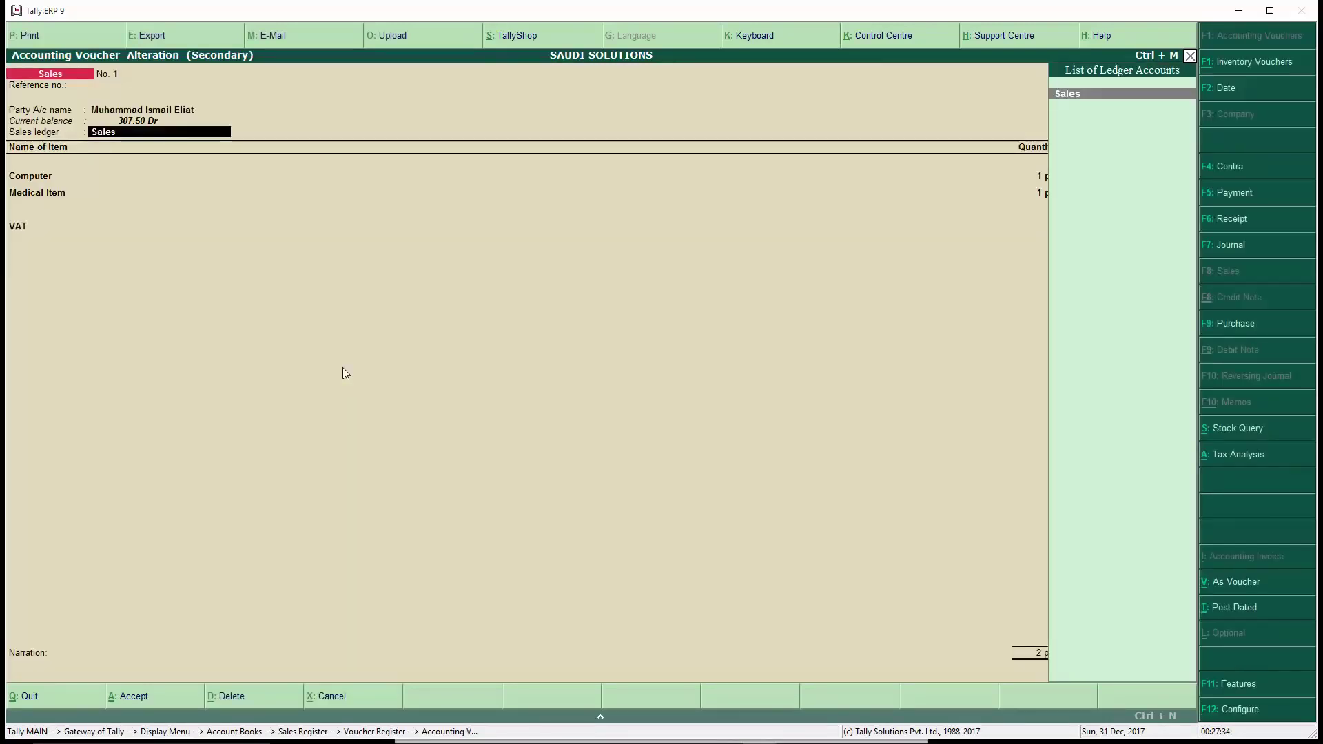
{"action": "key", "text": "alt+p"}
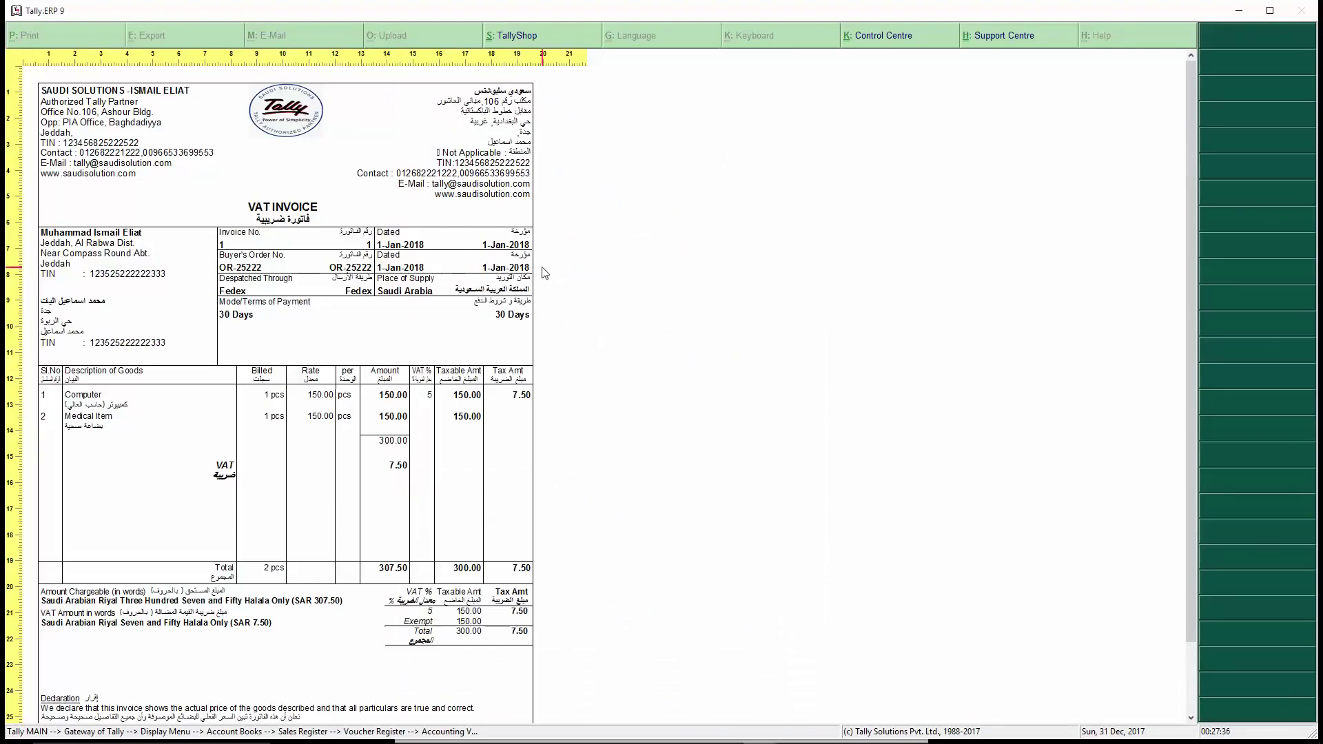
{"action": "key", "text": "Escape"}
{"action": "key", "text": "Return"}
{"action": "key", "text": "Return"}
{"action": "key", "text": "Return"}
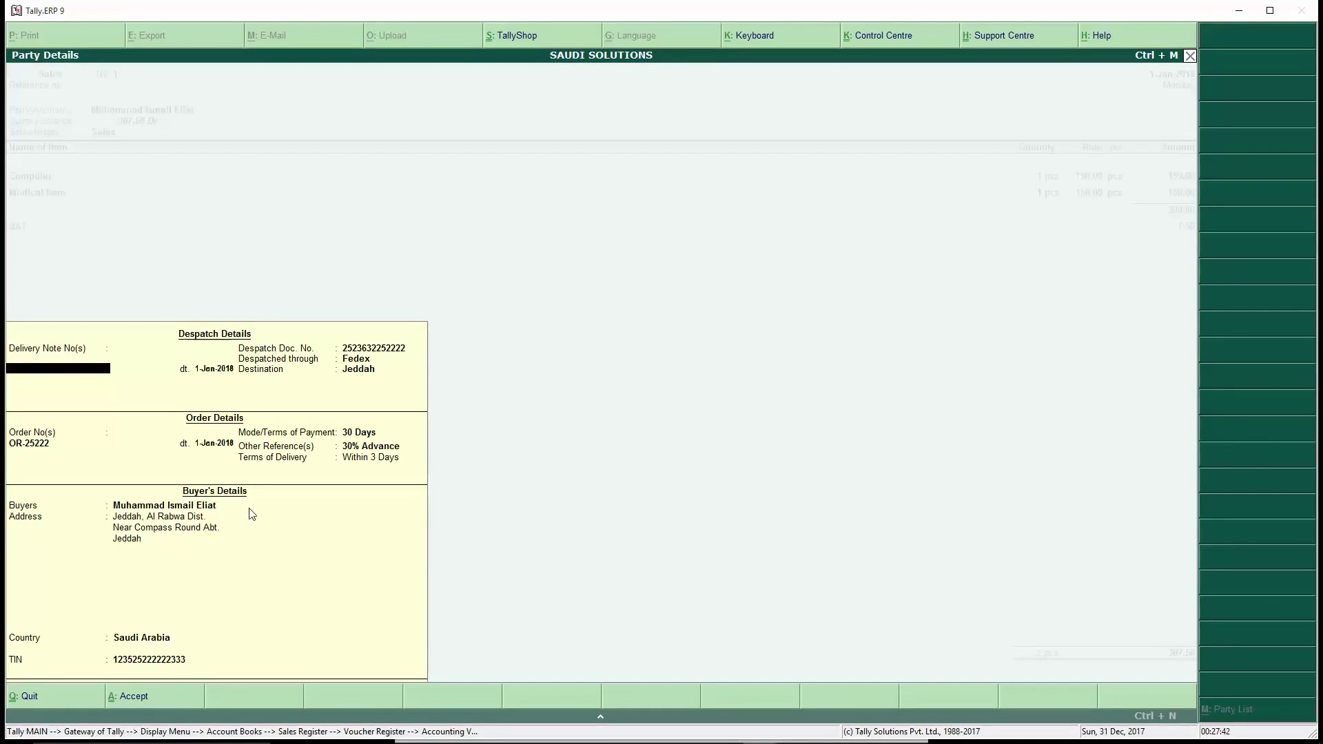
{"action": "key", "text": "Escape"}
{"action": "key", "text": "Return"}
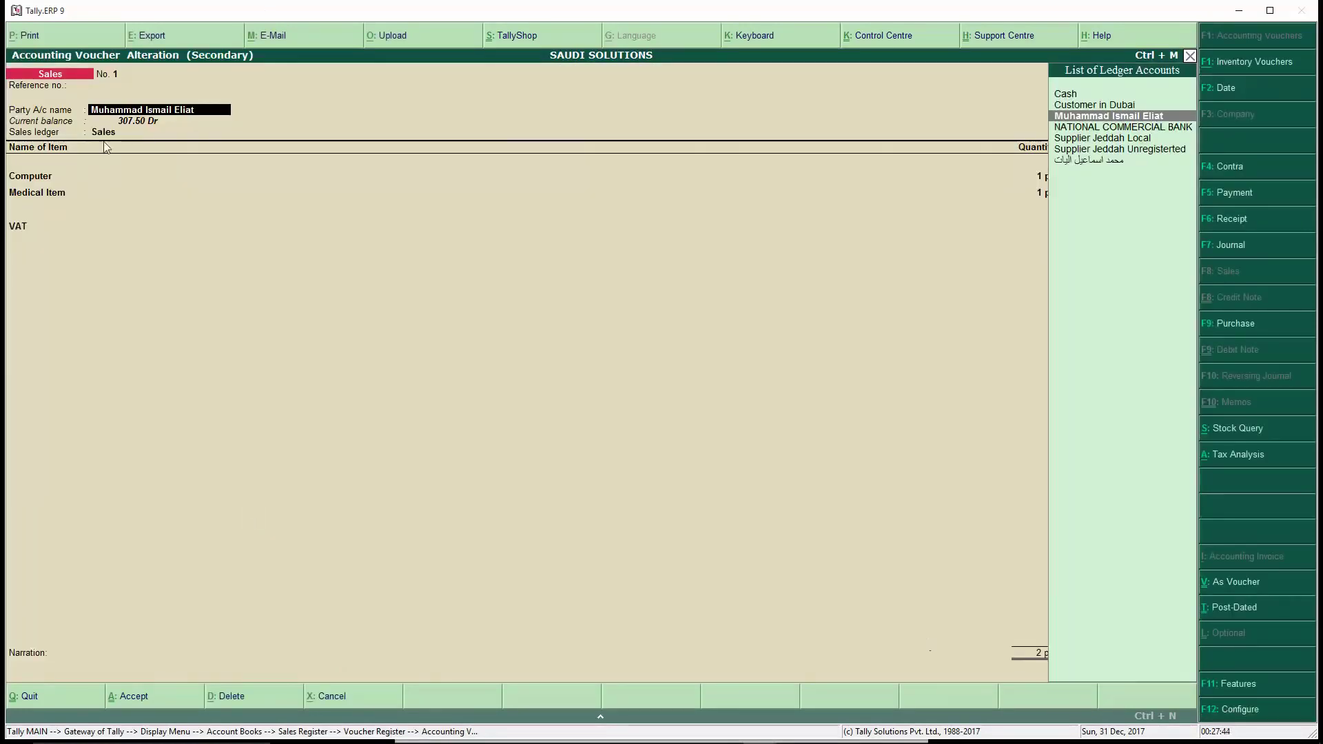
{"action": "left_click", "coordinate": [1238, 717]}
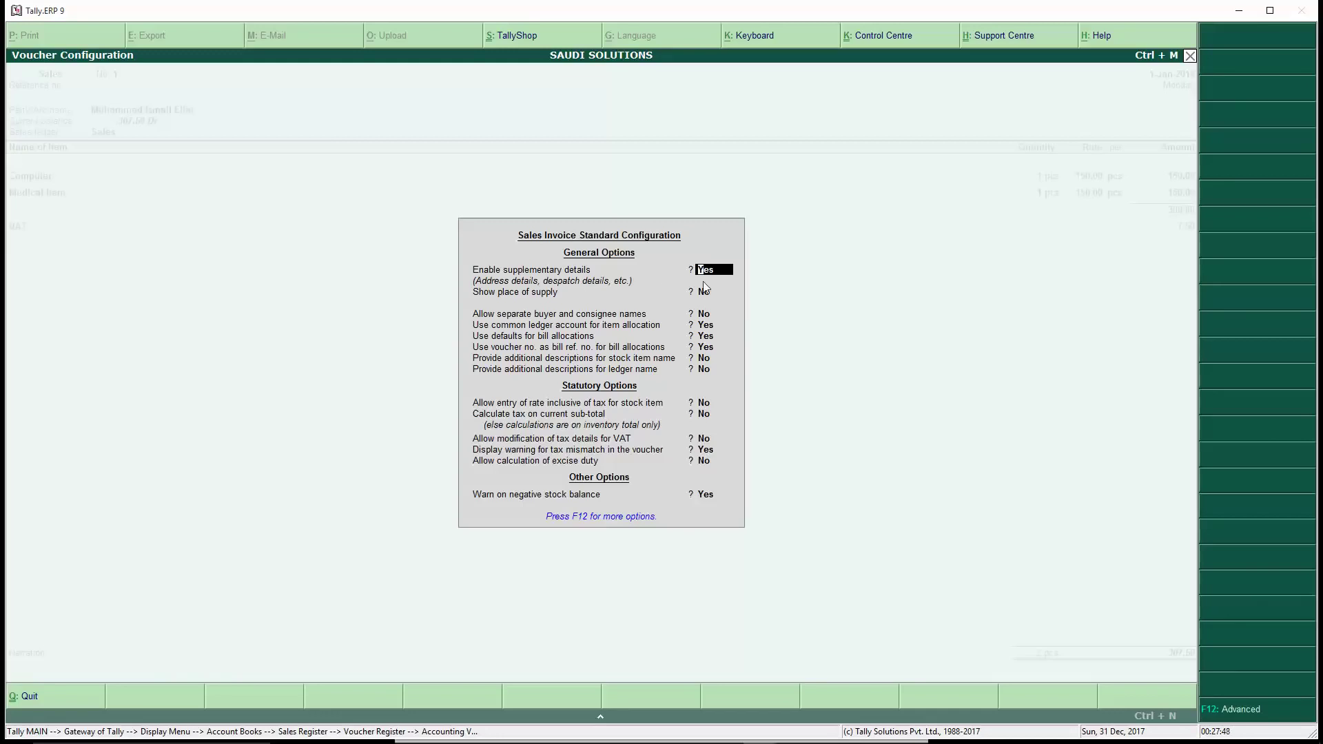
- Close the standard configuration, accept Party Details, preview the VAT invoice again, and back out to Gateway
{"action": "key", "text": "Escape"}
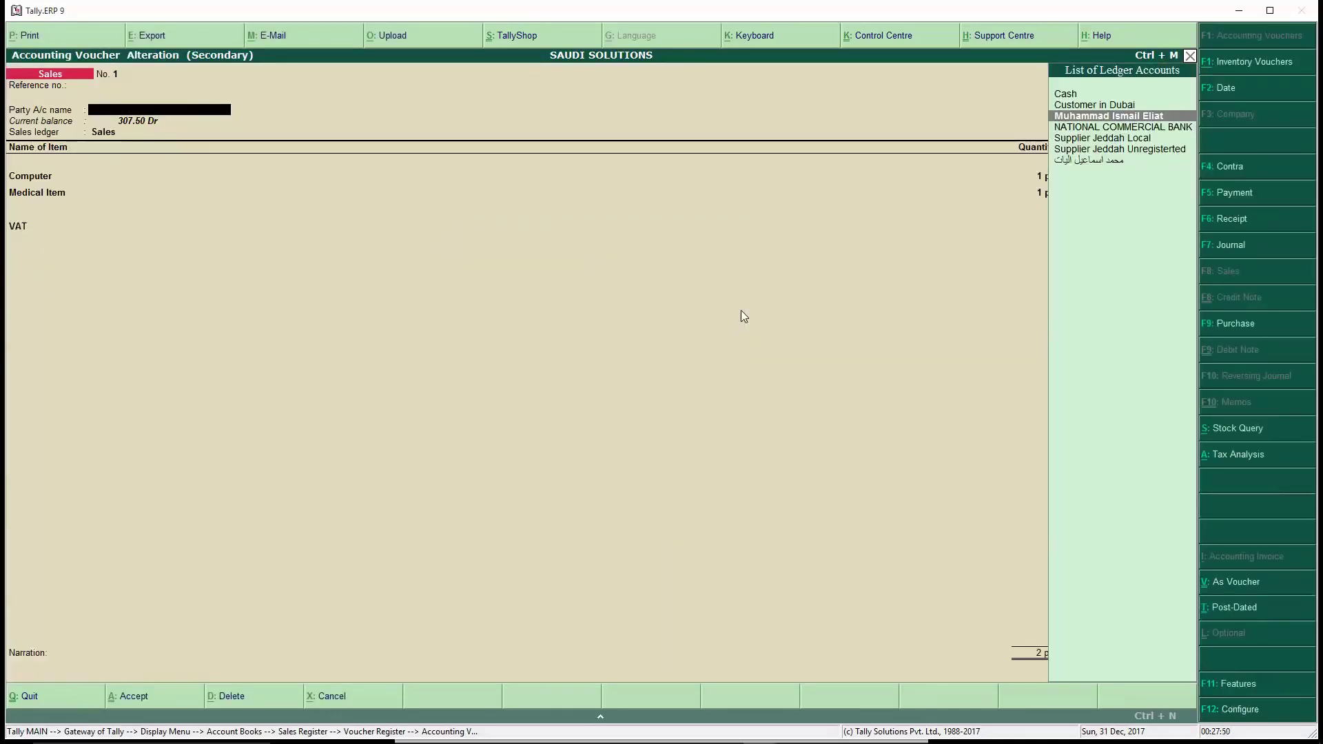
{"action": "key", "text": "Return"}
{"action": "key", "text": "ctrl+a"}
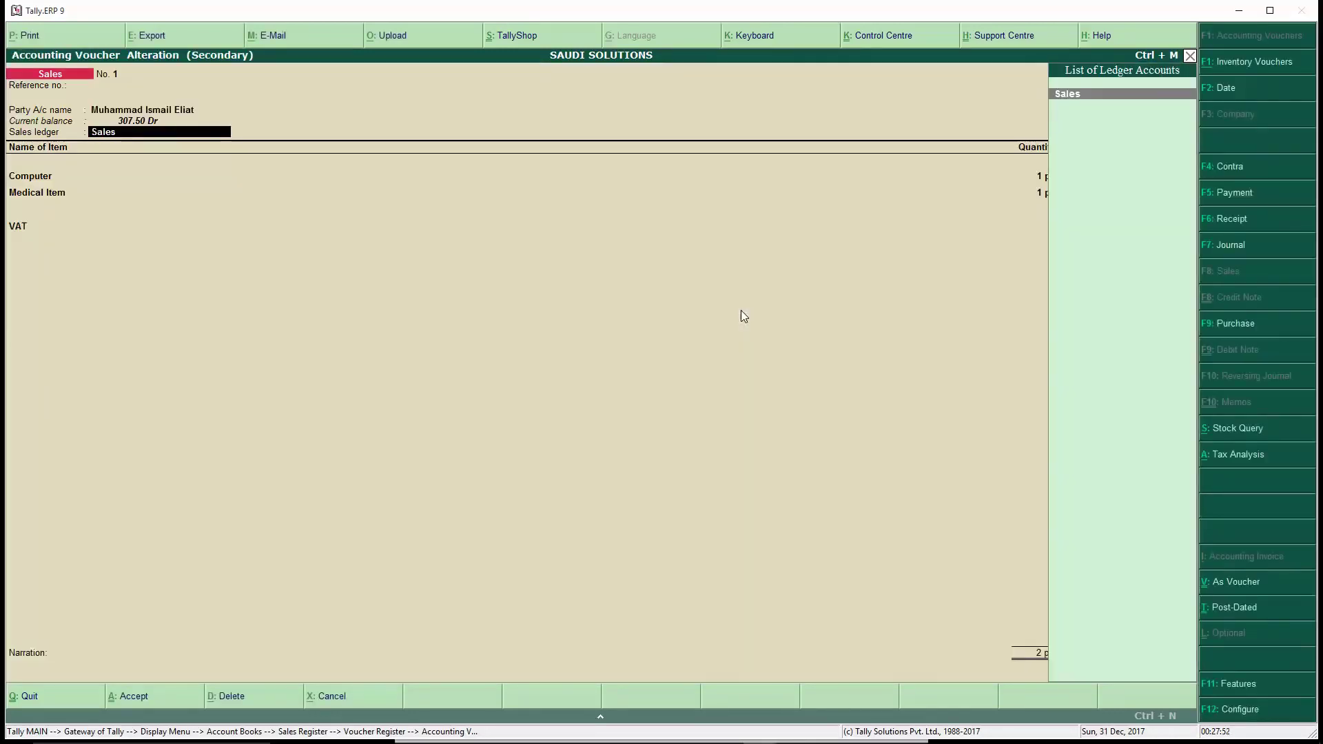
{"action": "key", "text": "ctrl+a"}
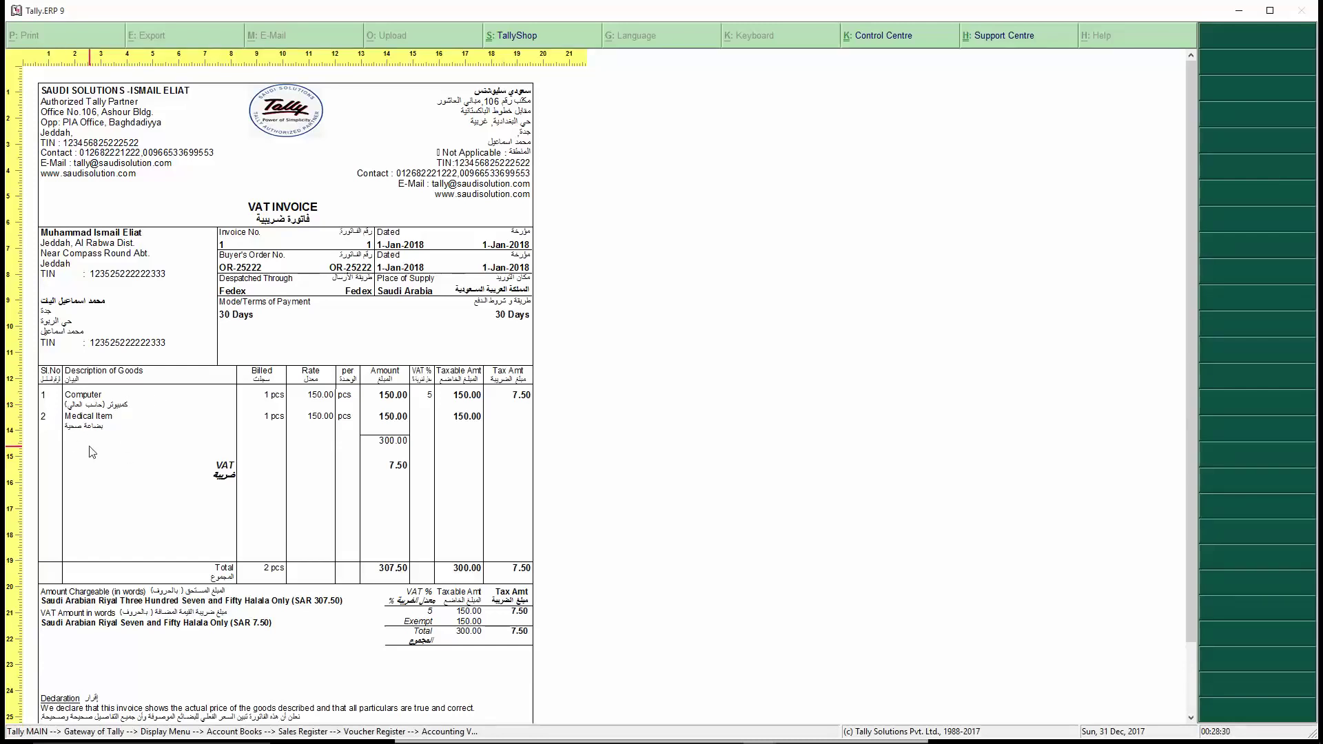
{"action": "key", "text": "Escape"}
{"action": "key", "text": "Escape"}
{"action": "key", "text": "Escape"}
{"action": "key", "text": "Escape"}
{"action": "key", "text": "Escape"}
{"action": "key", "text": "Escape"}
{"action": "key", "text": "Escape"}
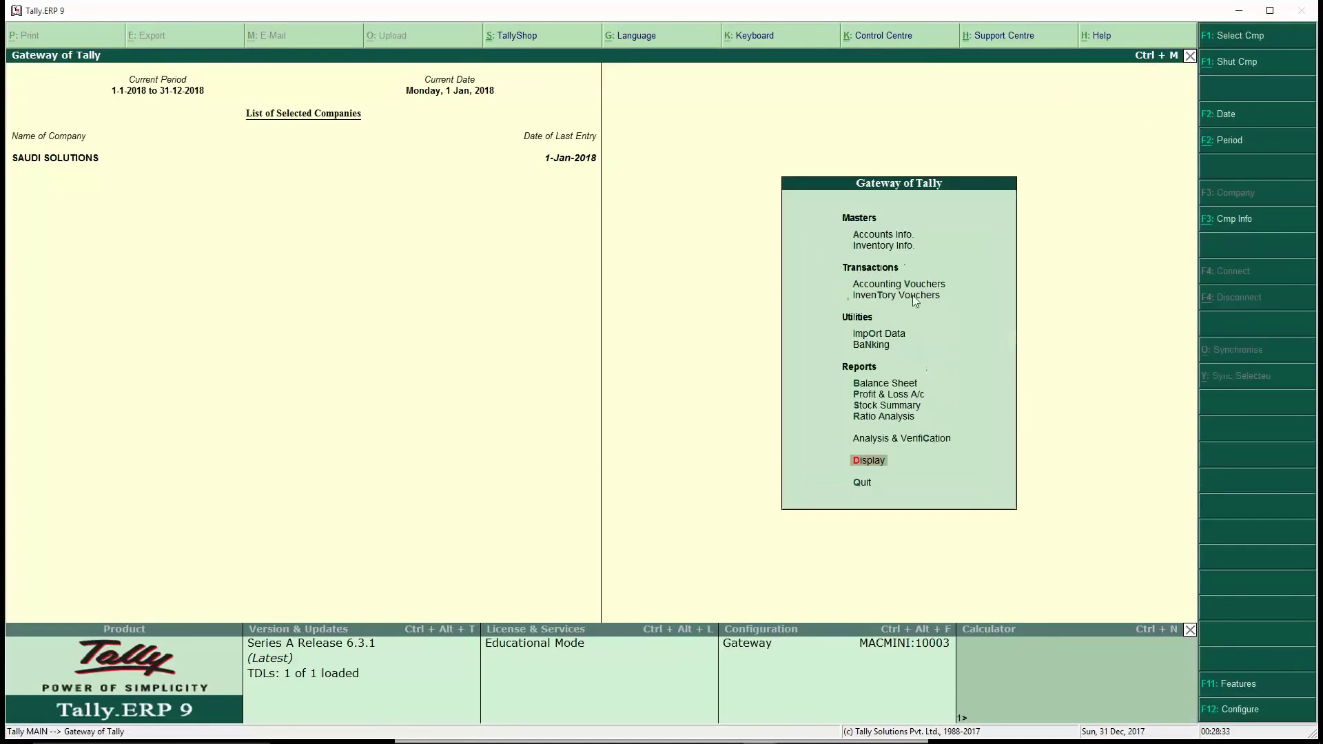
- Open the Computer stock item for alteration from Inventory Info
{"action": "left_click", "coordinate": [882, 247]}
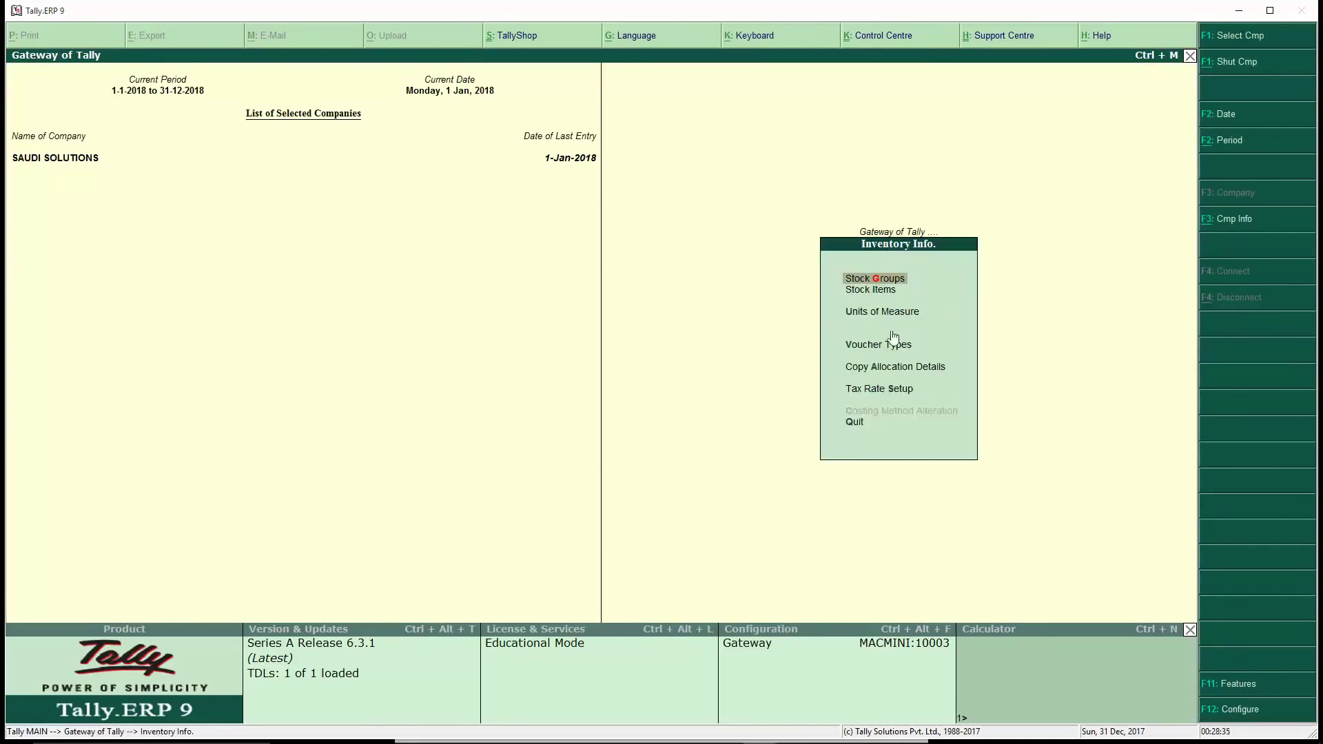
{"action": "left_click", "coordinate": [876, 291]}
{"action": "key", "text": "Down"}
{"action": "key", "text": "Down"}
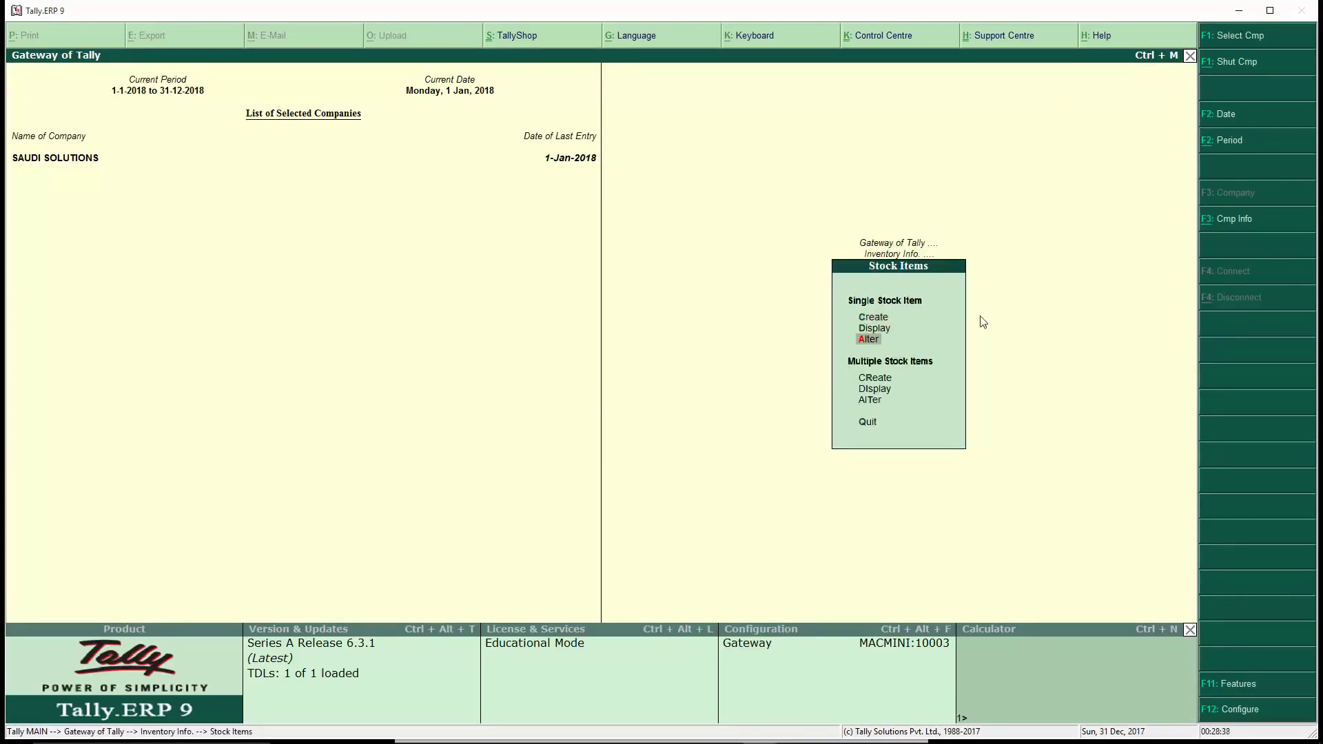
{"action": "key", "text": "Return"}
{"action": "key", "text": "Down"}
{"action": "key", "text": "Up"}
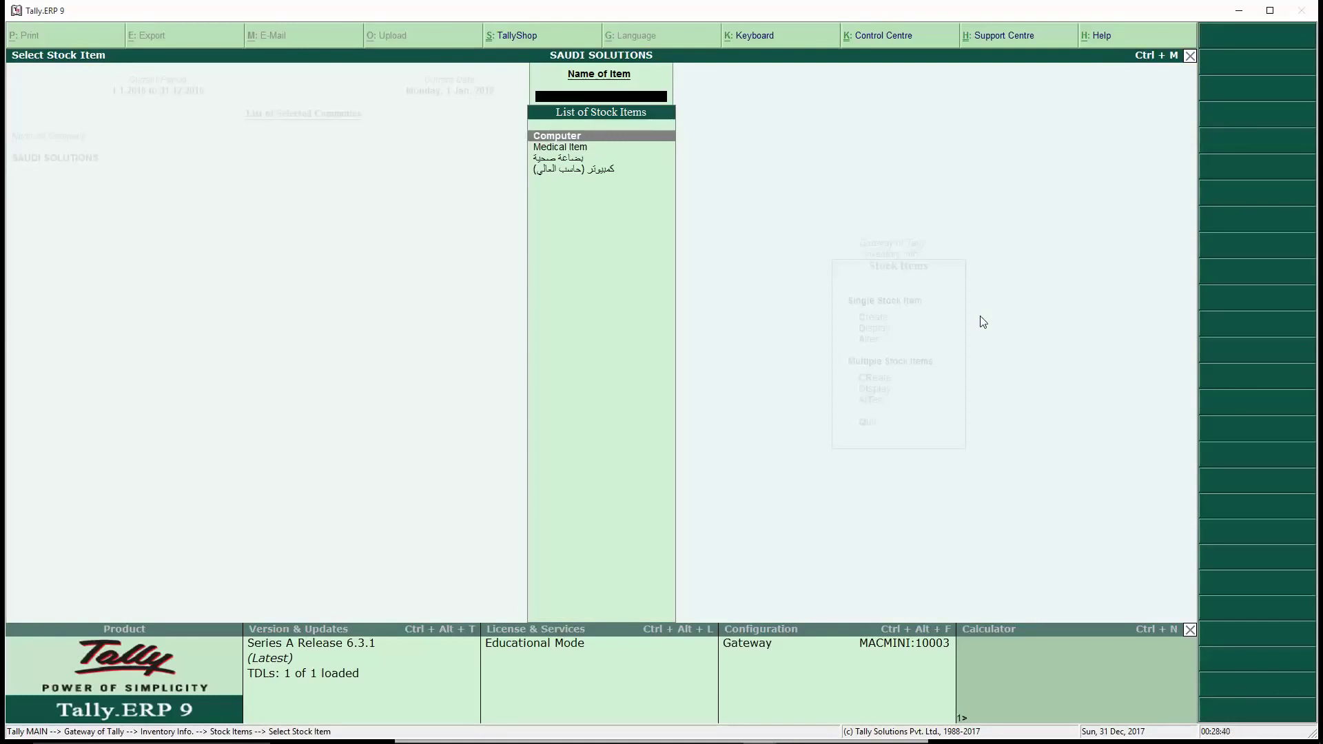
{"action": "key", "text": "Return"}
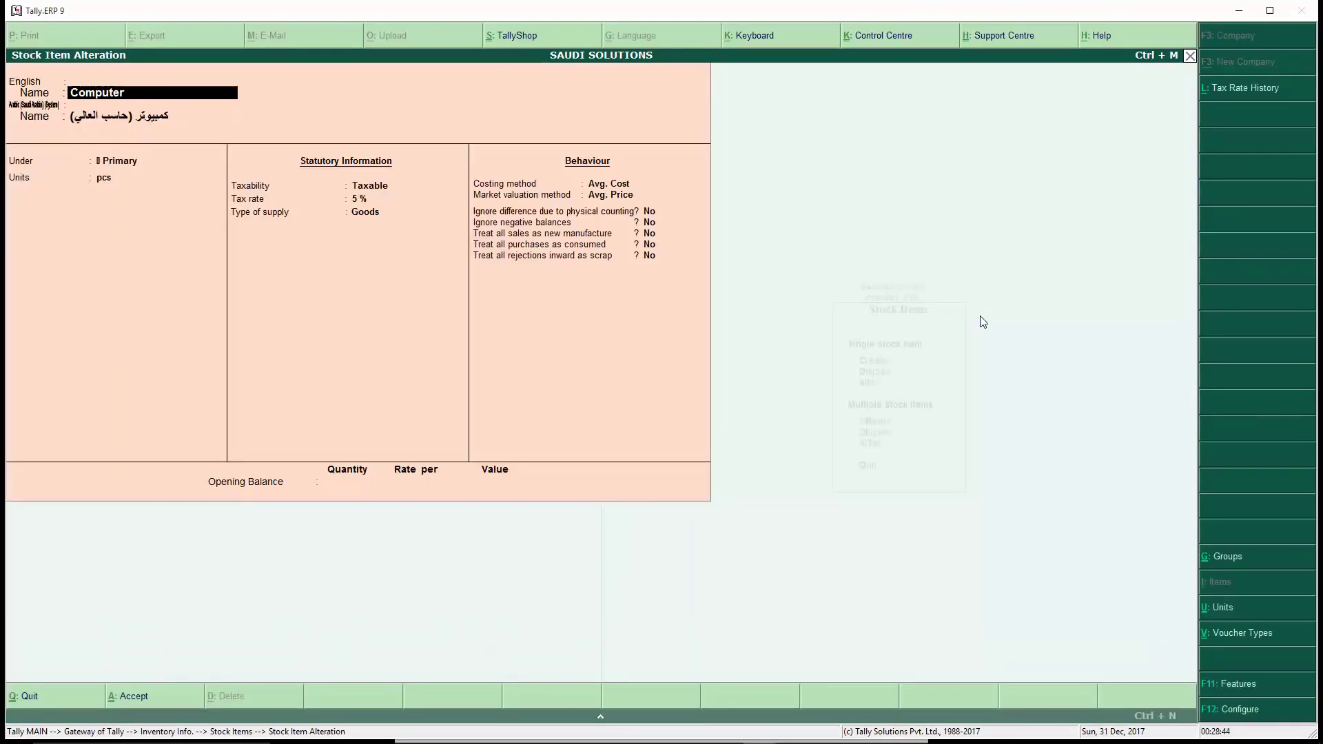
- Append كمبيوتر to the Computer item's Arabic name and bring up Stock Item Configuration
{"action": "key", "text": "Return"}
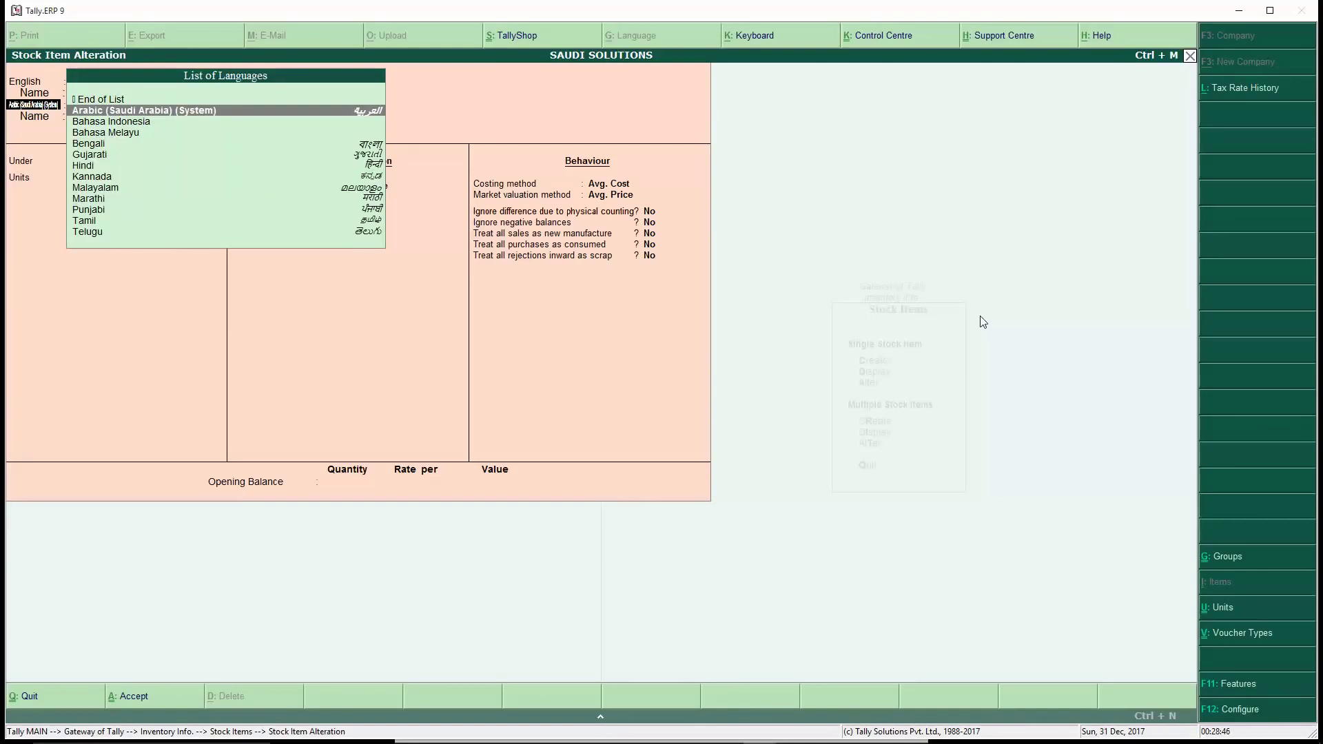
{"action": "key", "text": "Return"}
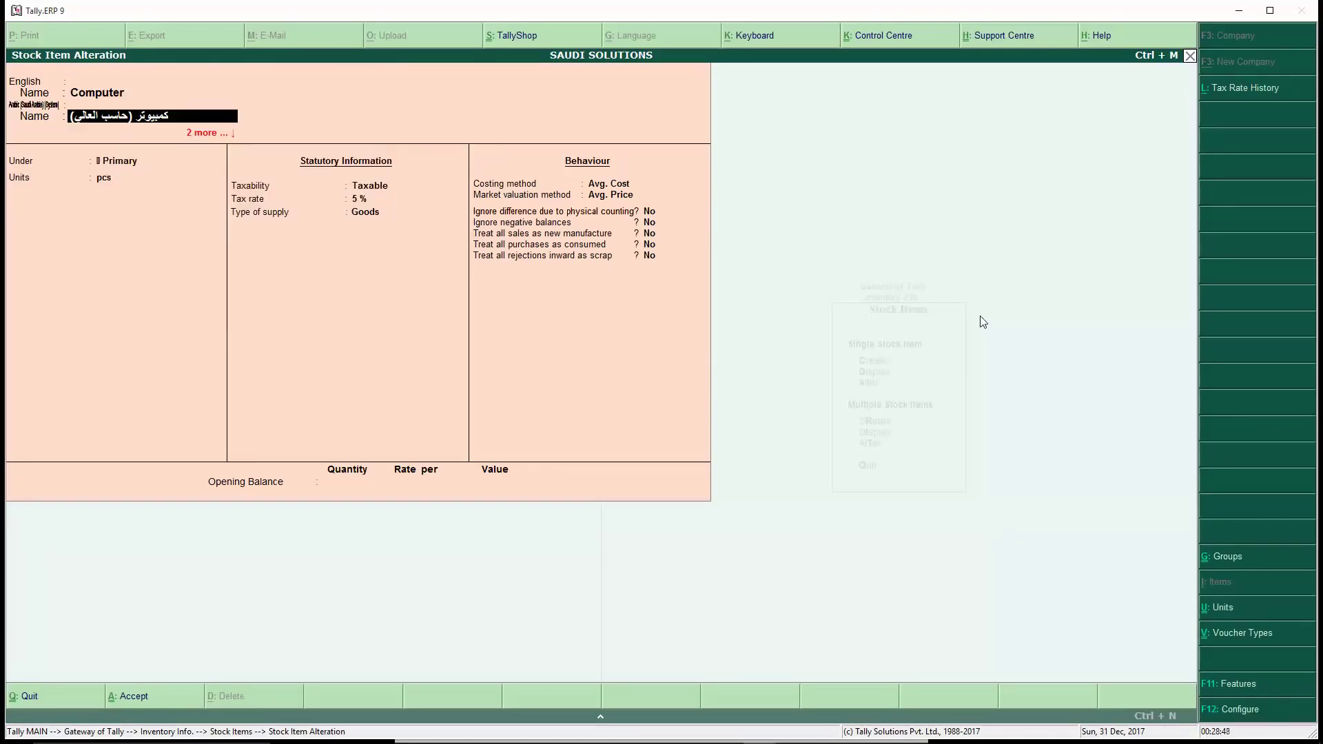
{"action": "key", "text": "End"}
{"action": "type", "text": "م"}
{"action": "key", "text": "BackSpace"}
{"action": "type", "text": "كم"}
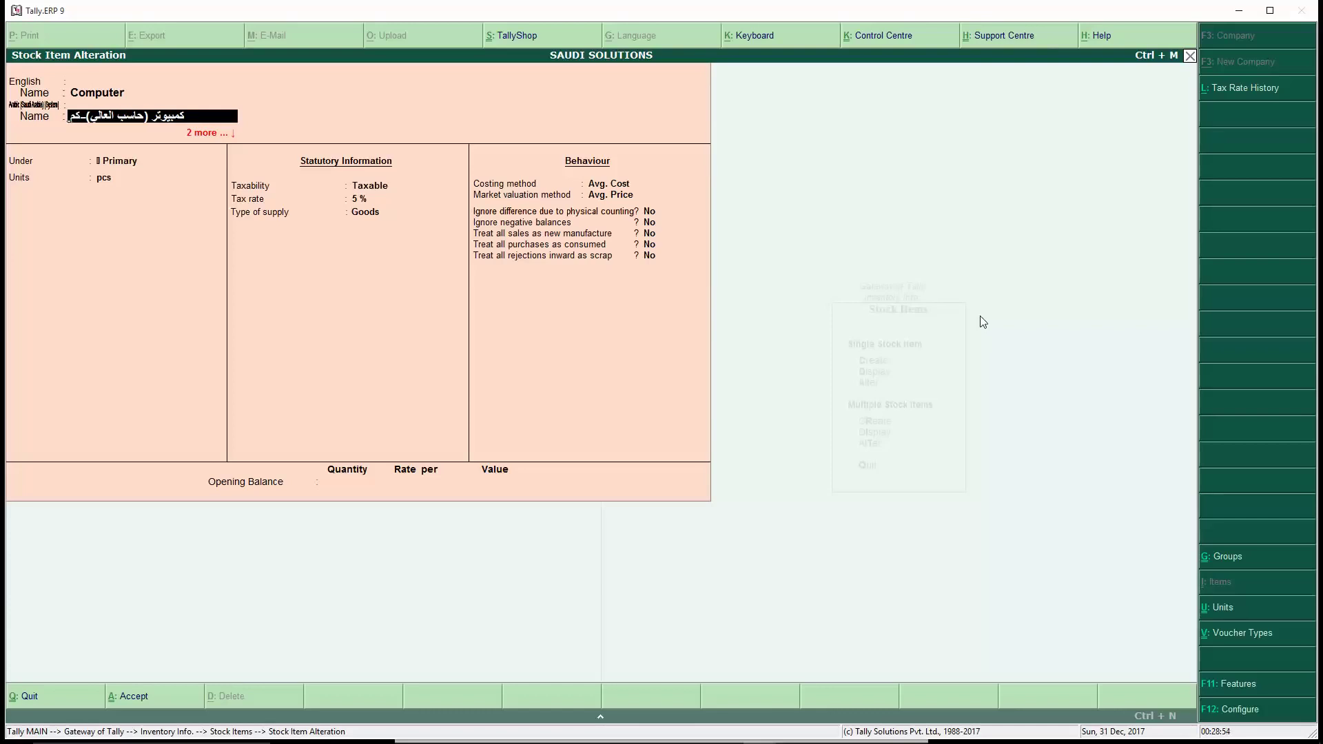
{"action": "type", "text": "بيوتر"}
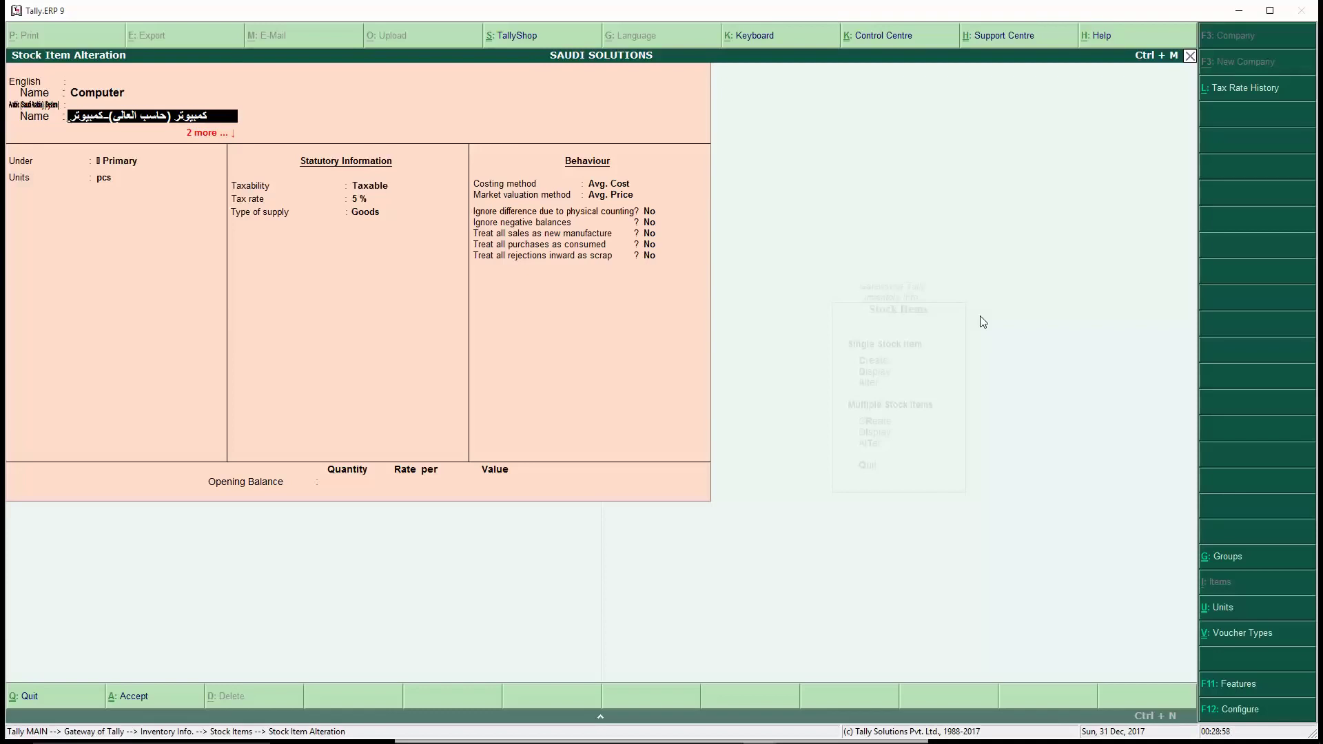
{"action": "key", "text": "Return"}
{"action": "key", "text": "Return"}
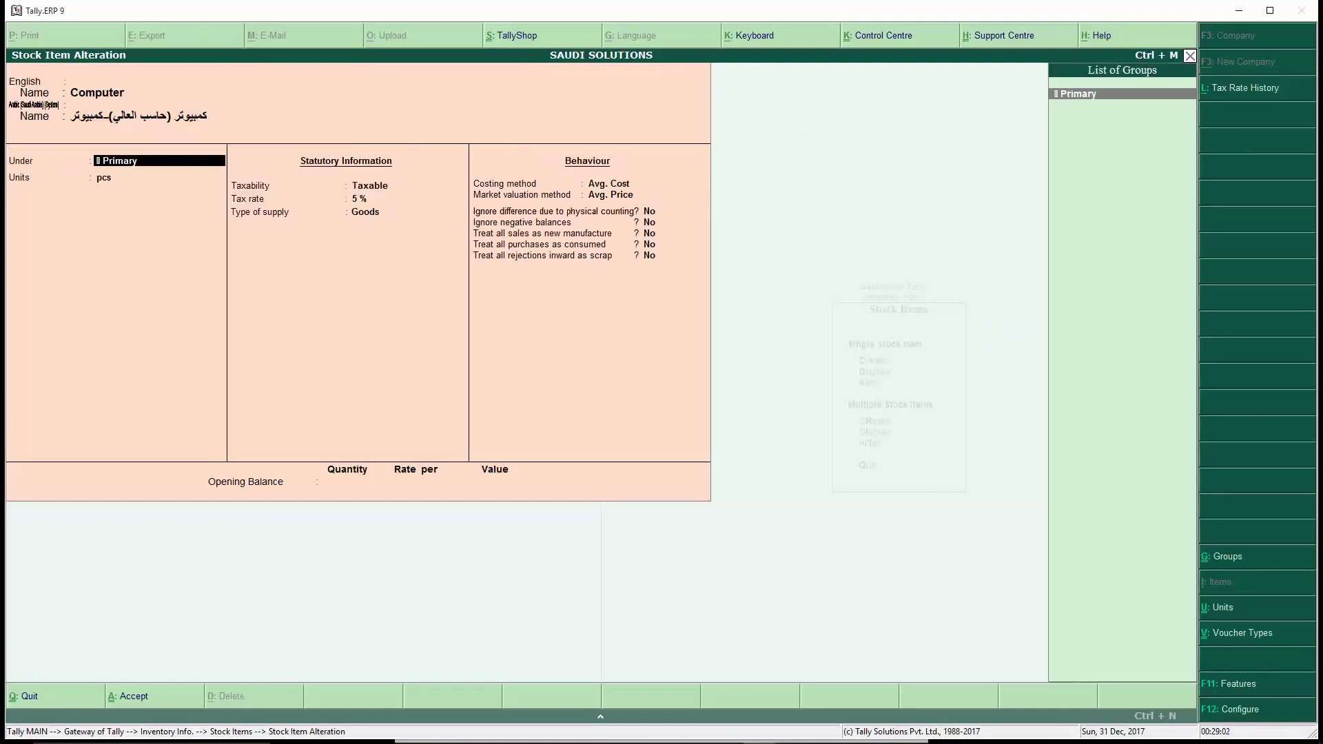
{"action": "left_click", "coordinate": [1240, 710]}
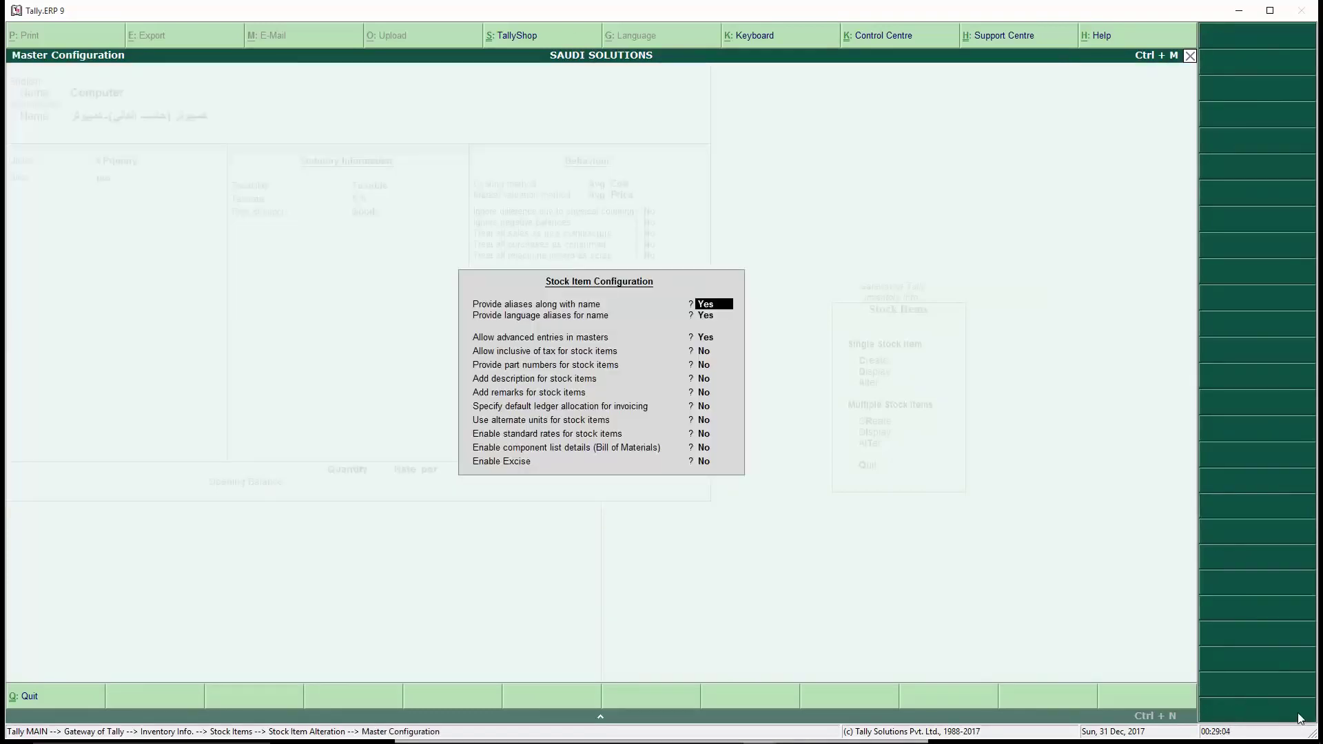
- Keep 'Provide language aliases for name' at Yes and accept the configuration
{"action": "key", "text": "Return"}
{"action": "key", "text": "Return"}
{"action": "key", "text": "Return"}
{"action": "key", "text": "Return"}
{"action": "key", "text": "Return"}
{"action": "key", "text": "Return"}
{"action": "key", "text": "Return"}
{"action": "key", "text": "Return"}
{"action": "key", "text": "Return"}
{"action": "key", "text": "Return"}
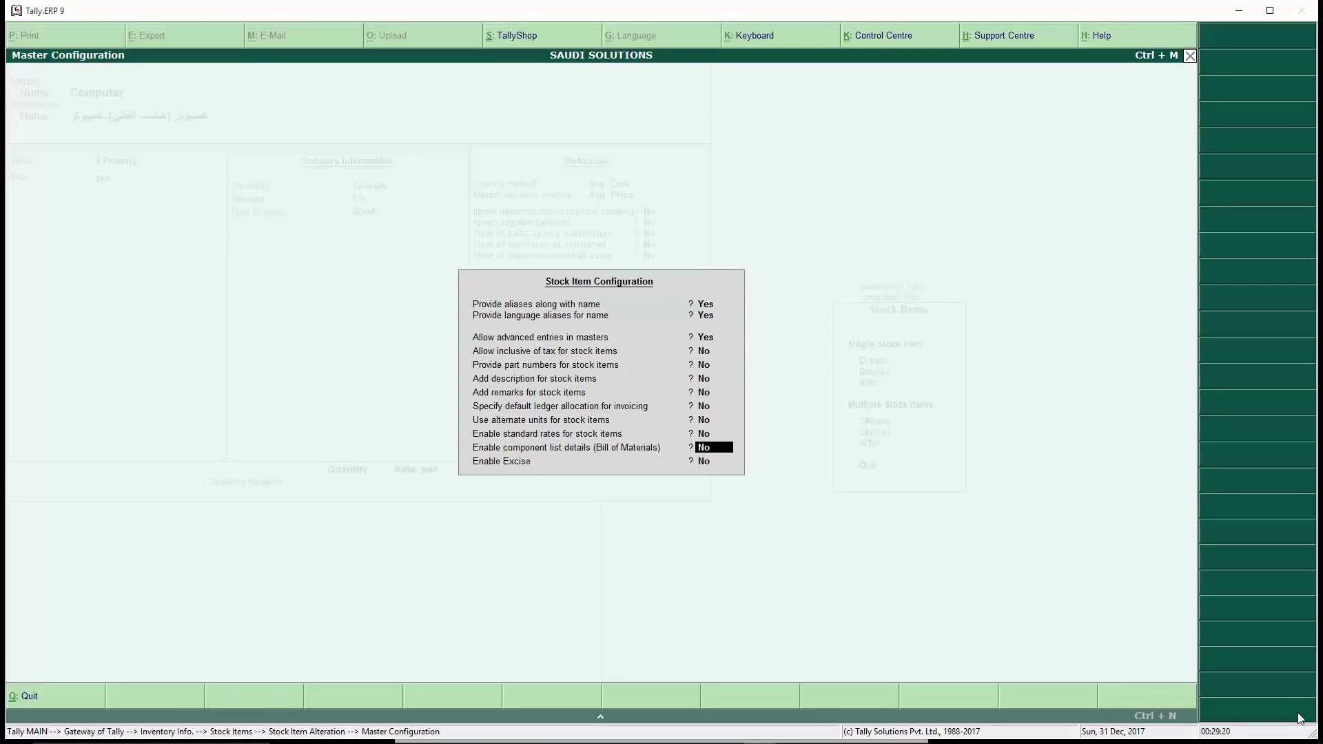
{"action": "key", "text": "ctrl+a"}
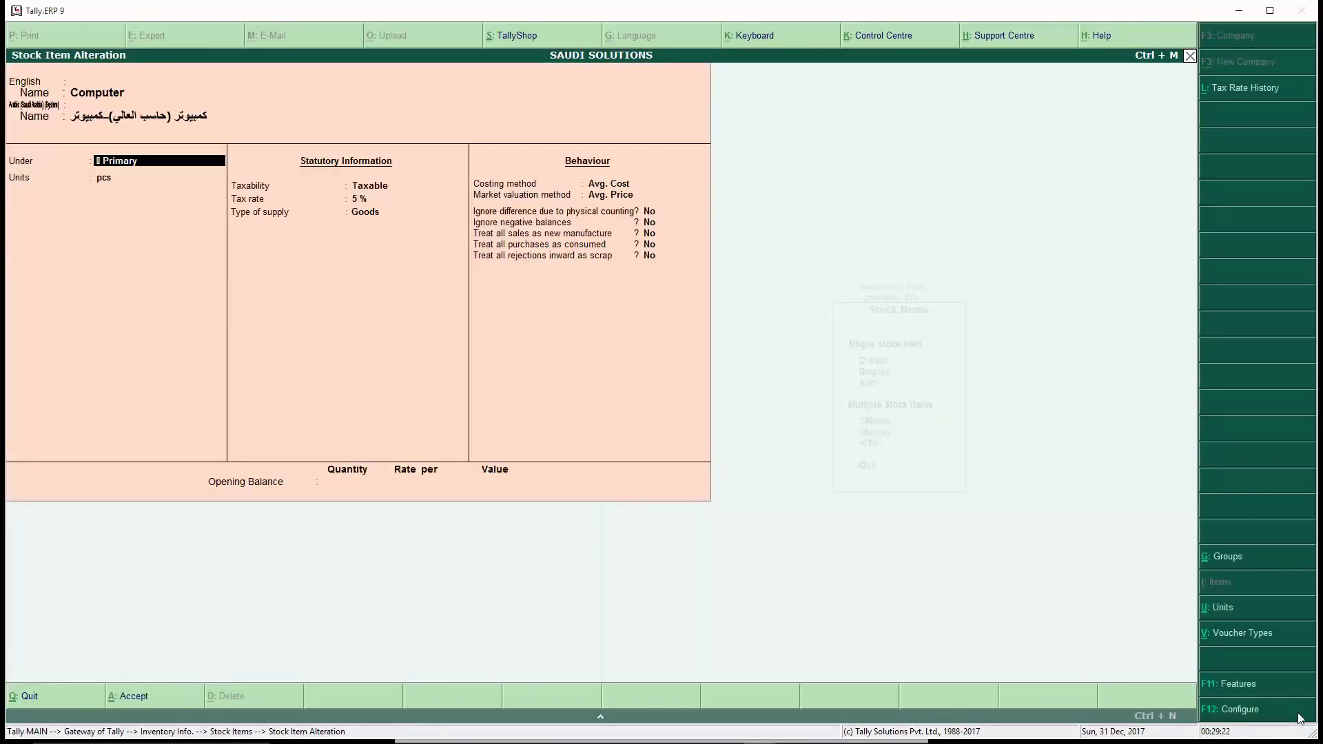
- Save the Computer item and open Sales voucher No. 1 from the Sales Register
{"action": "key", "text": "ctrl+a"}
{"action": "key", "text": "Escape"}
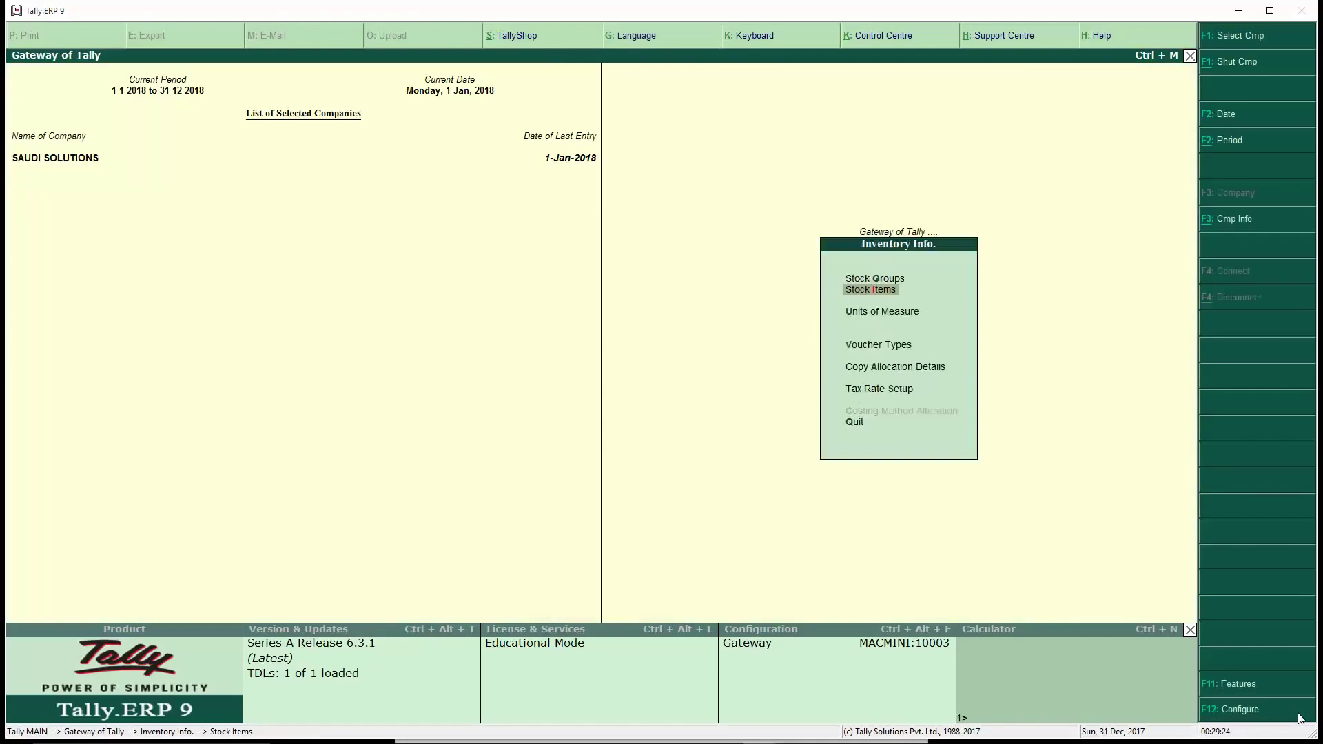
{"action": "key", "text": "Escape"}
{"action": "key", "text": "d"}
{"action": "key", "text": "a"}
{"action": "key", "text": "s"}
{"action": "key", "text": "Return"}
{"action": "key", "text": "Return"}
{"action": "key", "text": "Return"}
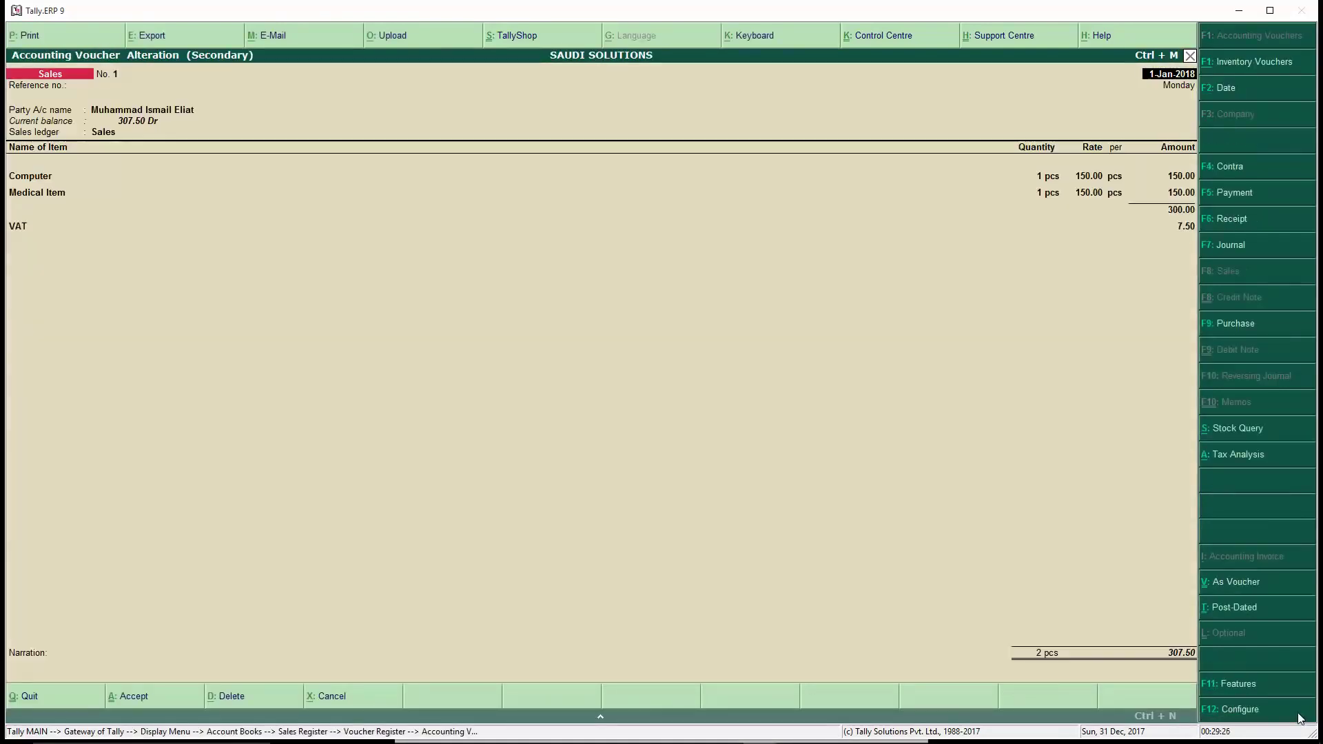
- Preview the bilingual VAT invoice, enlarging and scrolling it to check the Computer line
{"action": "key", "text": "alt+p"}
{"action": "key", "text": "Return"}
{"action": "key", "text": "alt+z"}
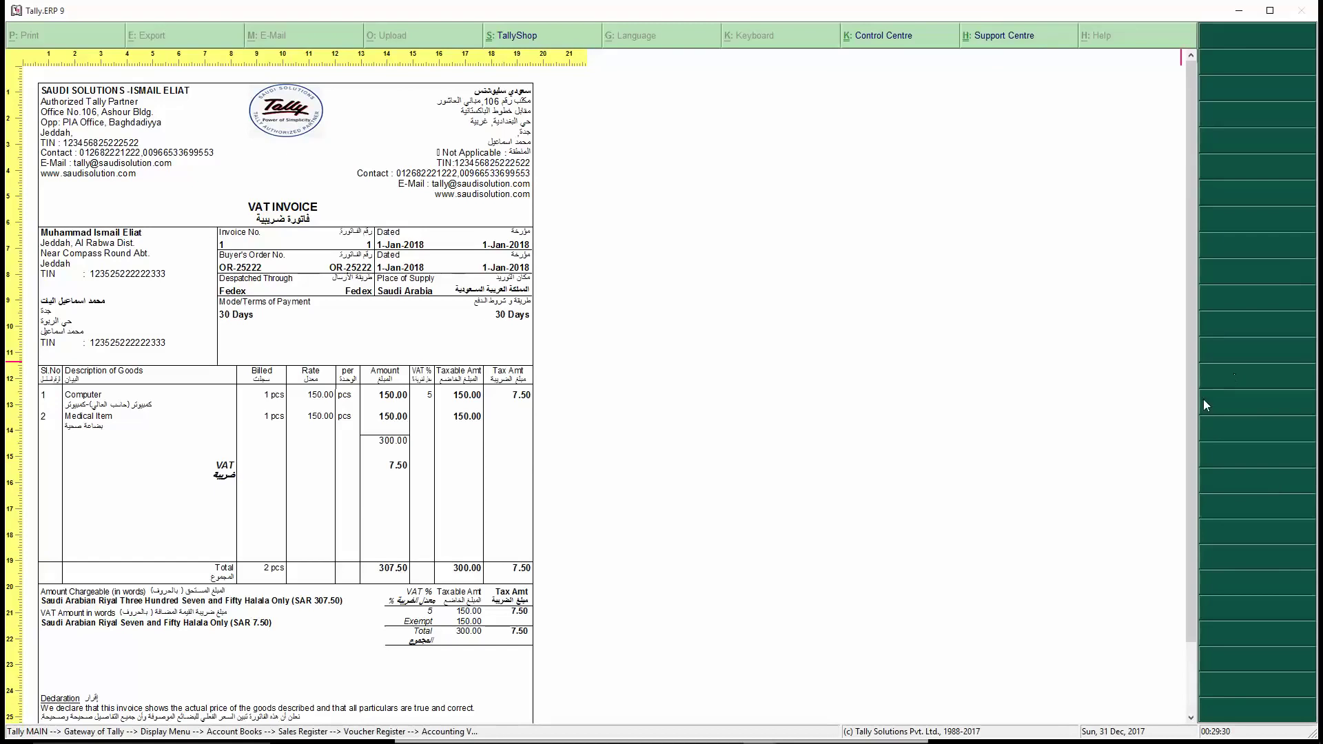
{"action": "scroll", "coordinate": [1188, 448], "scroll_direction": "down", "scroll_amount": 1}
{"action": "scroll", "coordinate": [1188, 449], "scroll_direction": "down", "scroll_amount": 5}
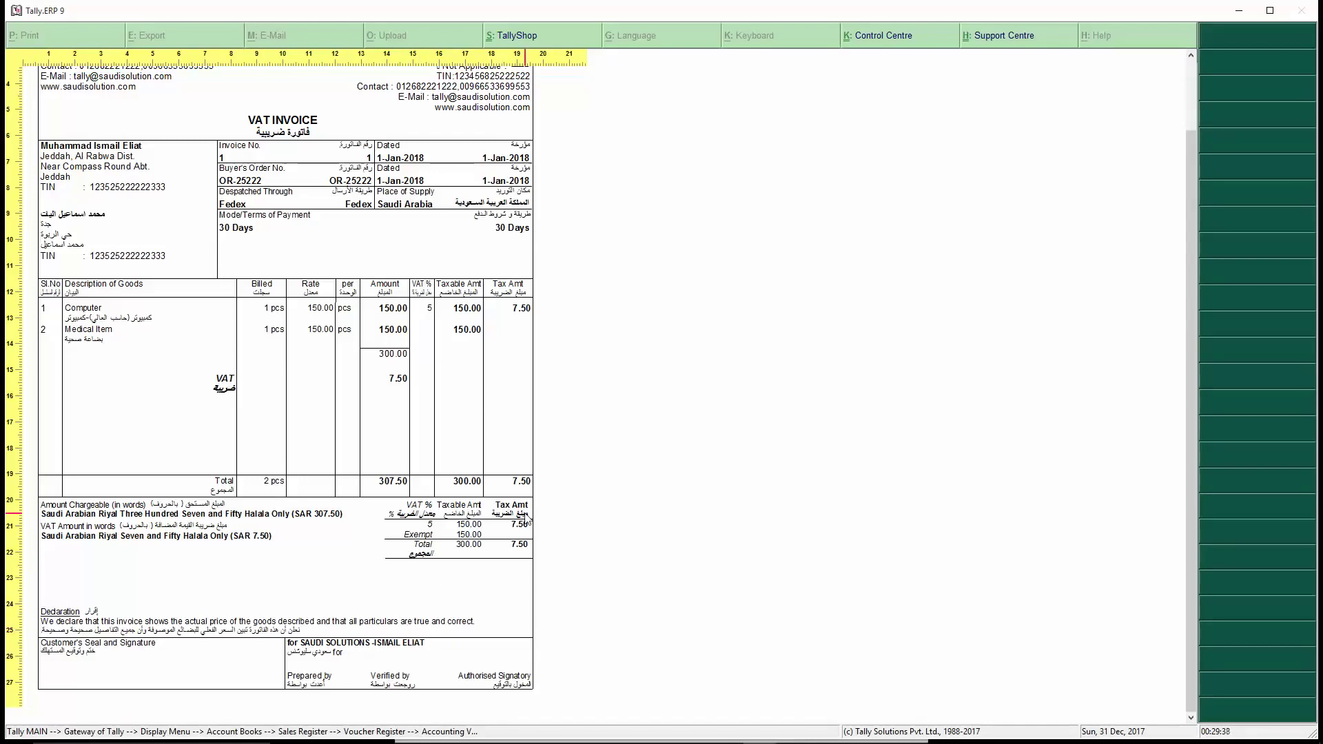
{"action": "left_click", "coordinate": [546, 507]}
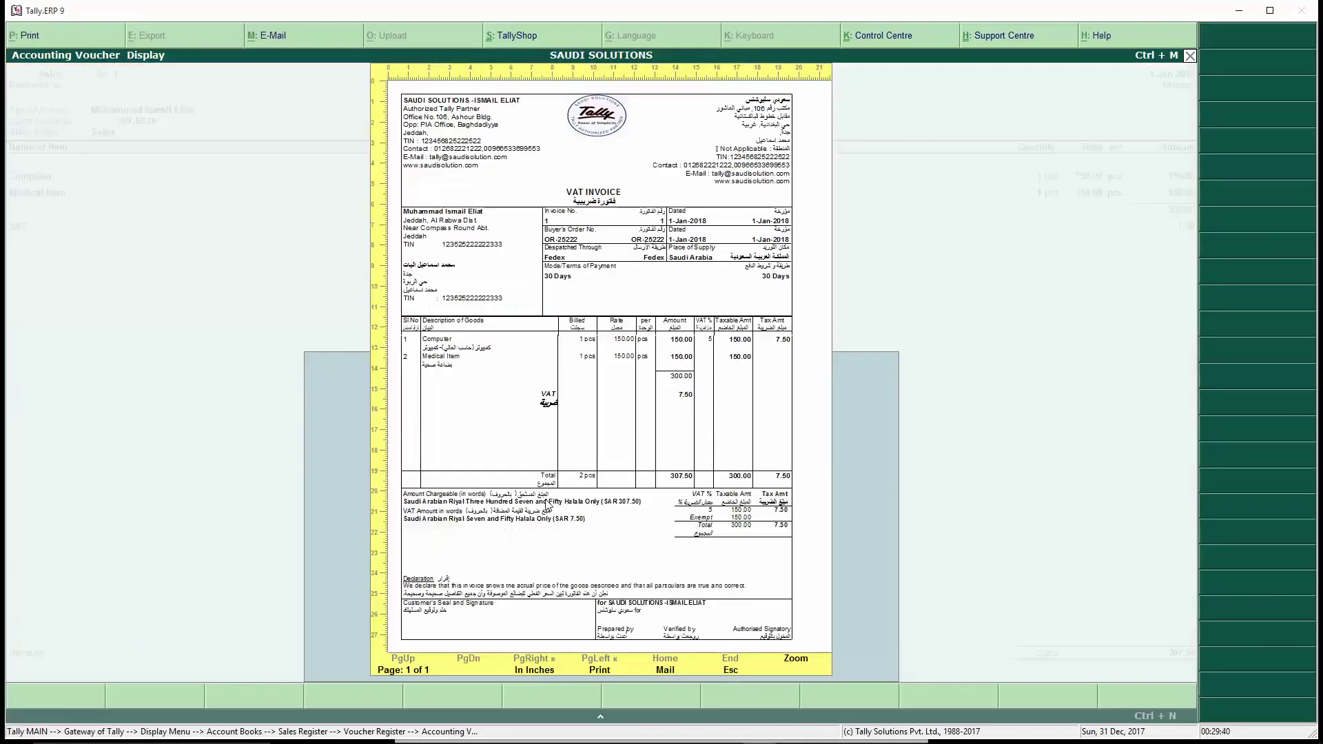
- Print sales voucher No. 1 with preview enabled, then reopen the Voucher Printing options
{"action": "key", "text": "Escape"}
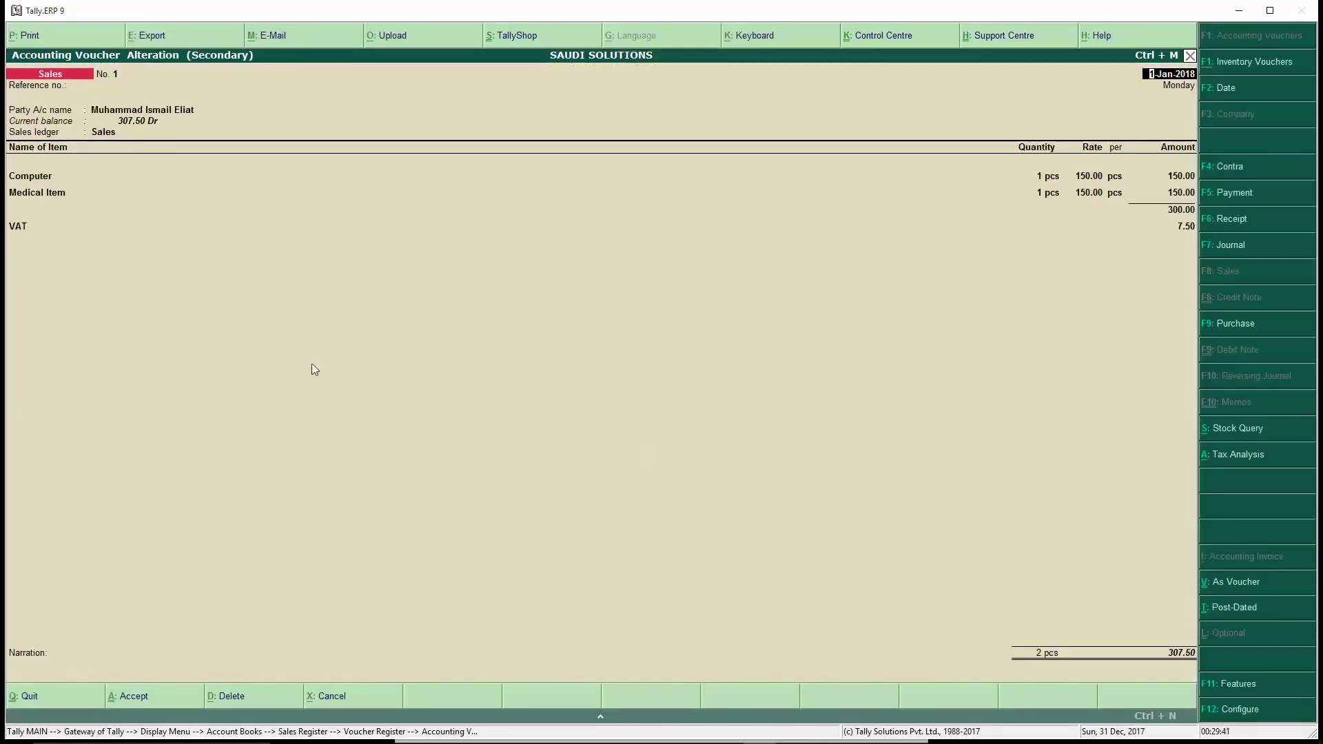
{"action": "left_click", "coordinate": [27, 36]}
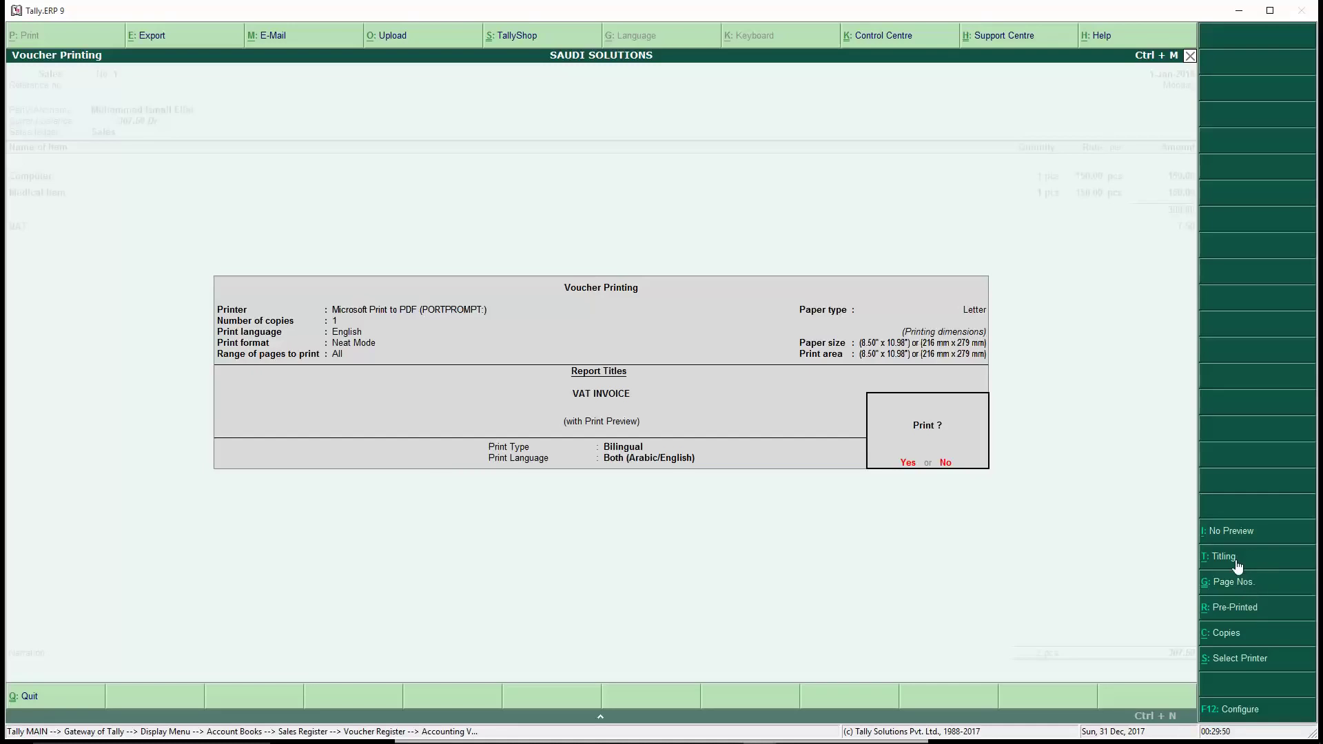
{"action": "left_click", "coordinate": [1231, 532]}
{"action": "left_click", "coordinate": [1223, 532]}
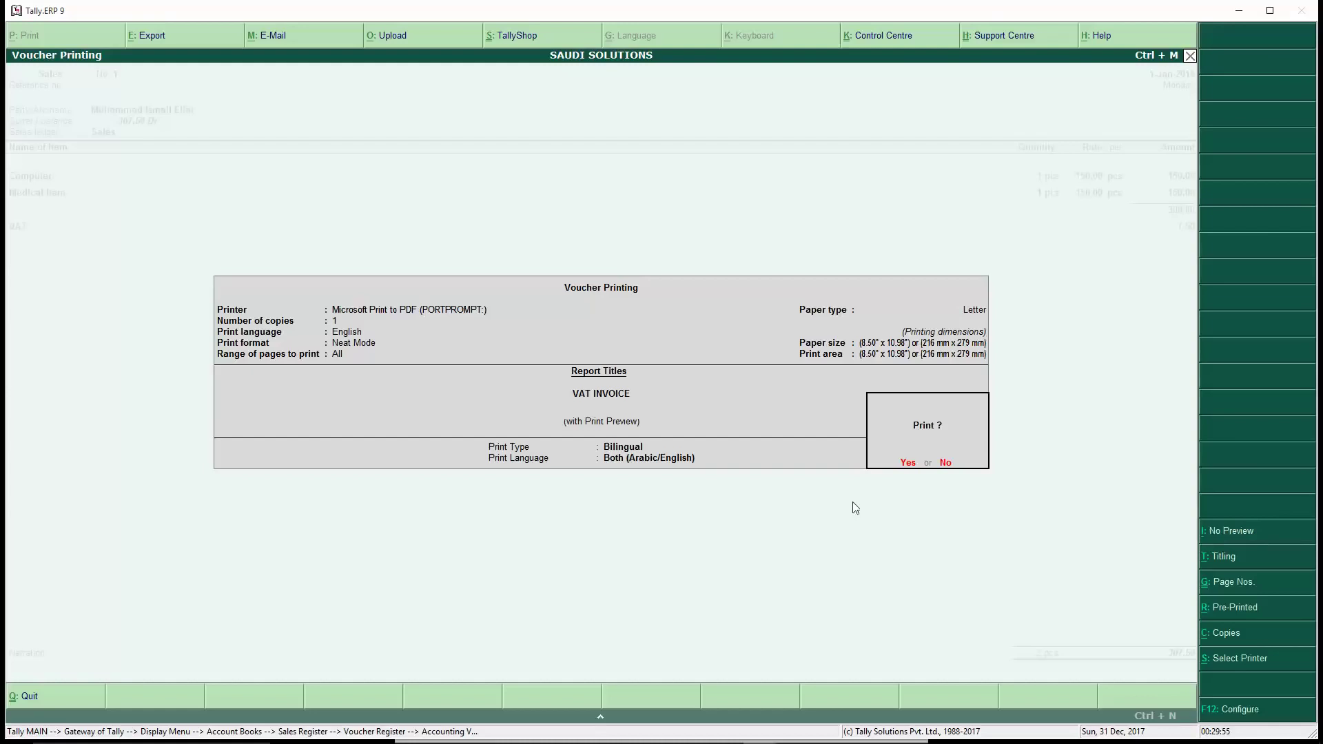
{"action": "left_click", "coordinate": [908, 464]}
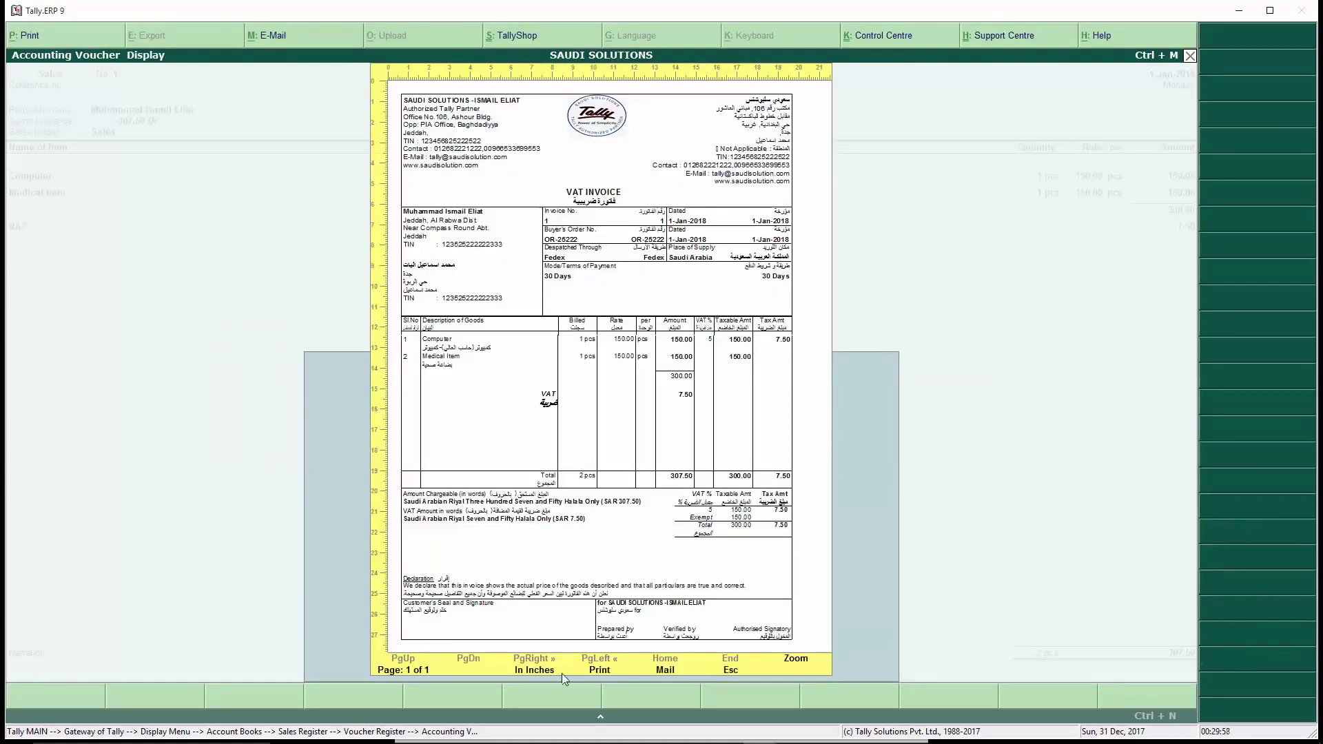
{"action": "left_click", "coordinate": [602, 677]}
{"action": "key", "text": "alt+p"}
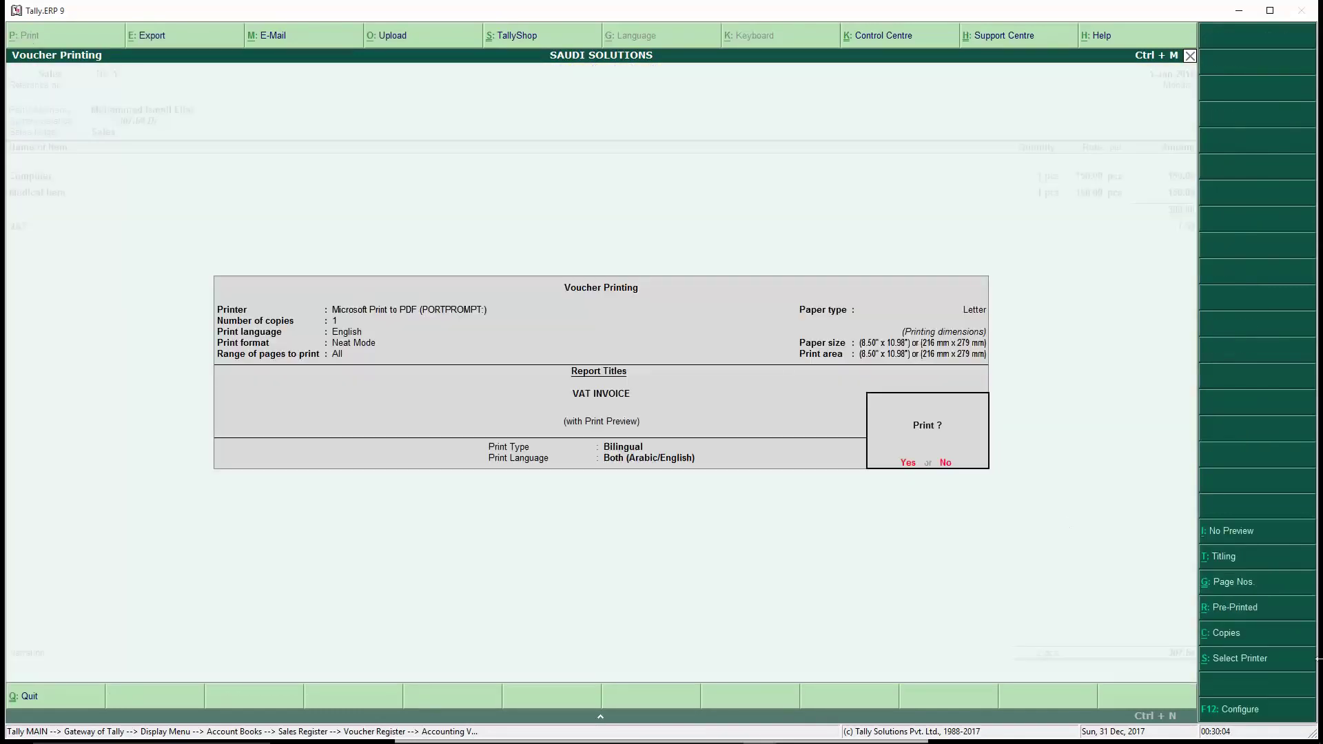
- Set company name, address, phone and website titling to No, preview, and reopen Voucher Printing
{"action": "left_click", "coordinate": [1235, 565]}
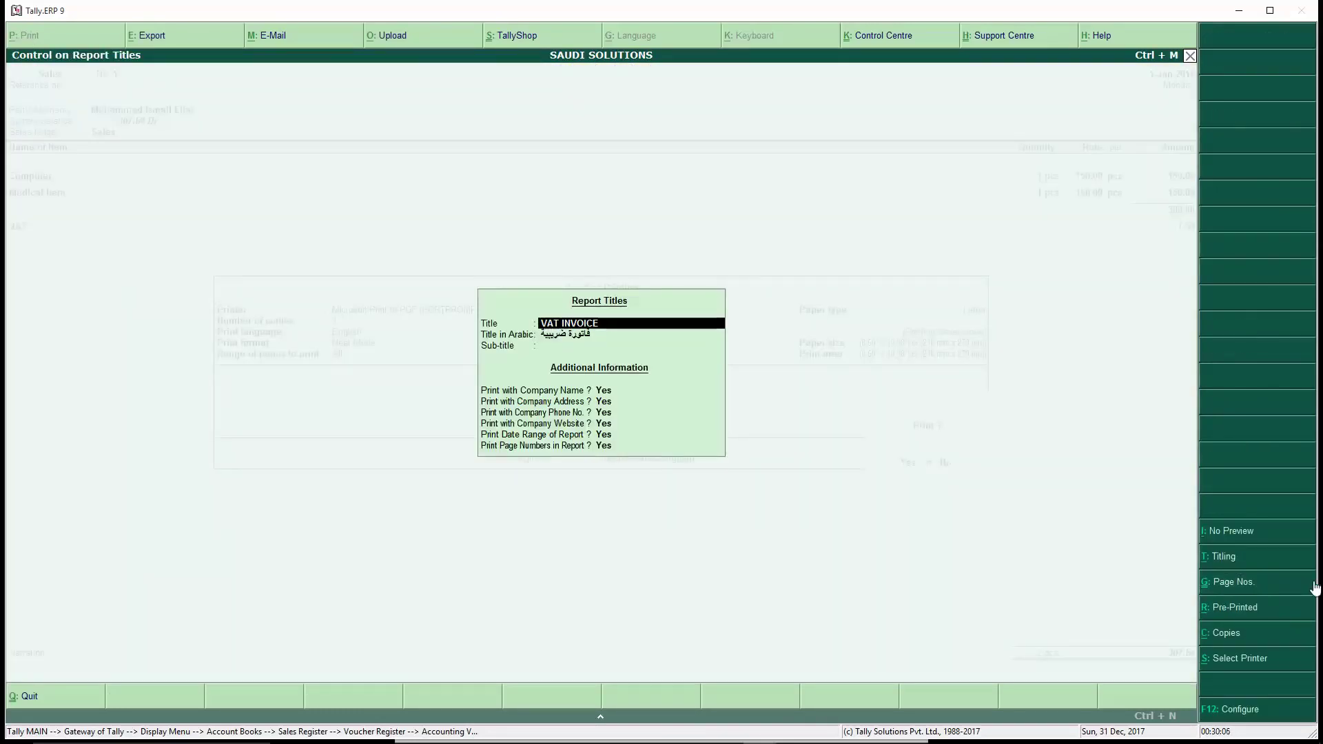
{"action": "key", "text": "Return"}
{"action": "key", "text": "Return"}
{"action": "key", "text": "Return"}
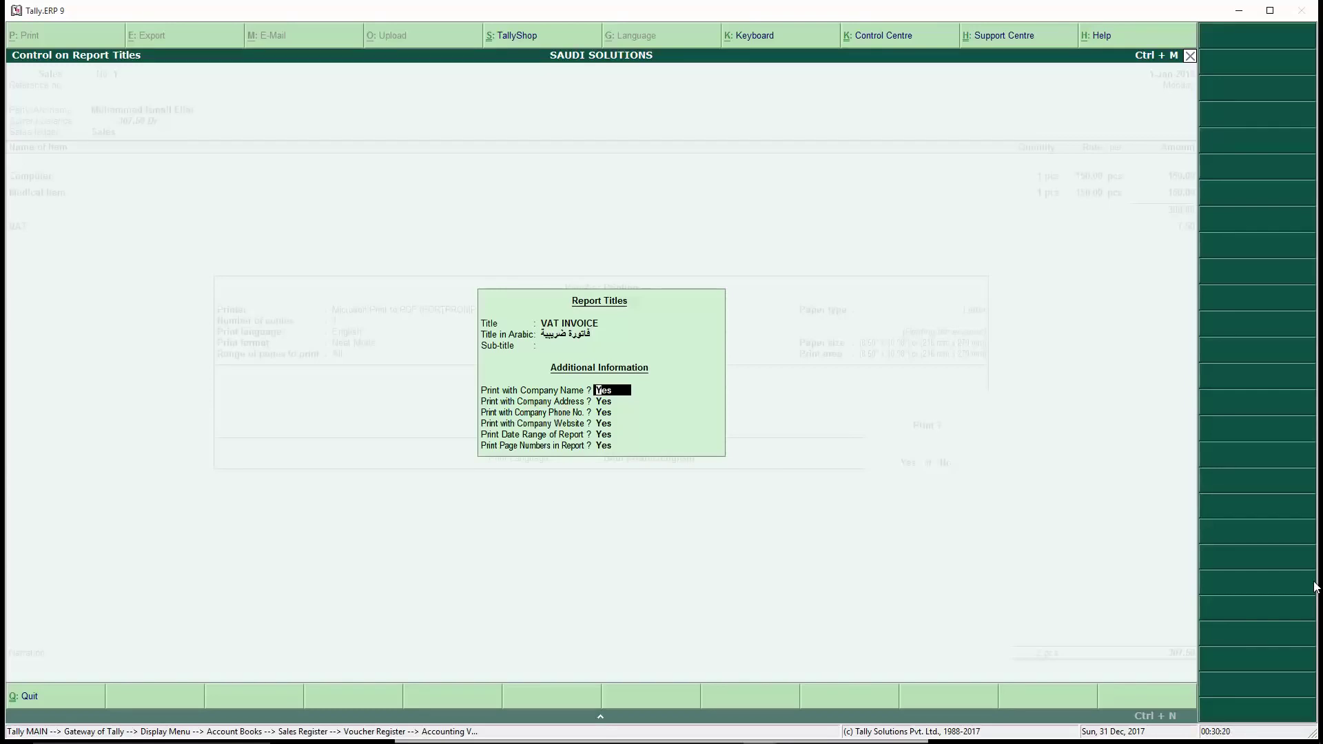
{"action": "key", "text": "n"}
{"action": "key", "text": "n"}
{"action": "key", "text": "Return"}
{"action": "key", "text": "n"}
{"action": "key", "text": "Return"}
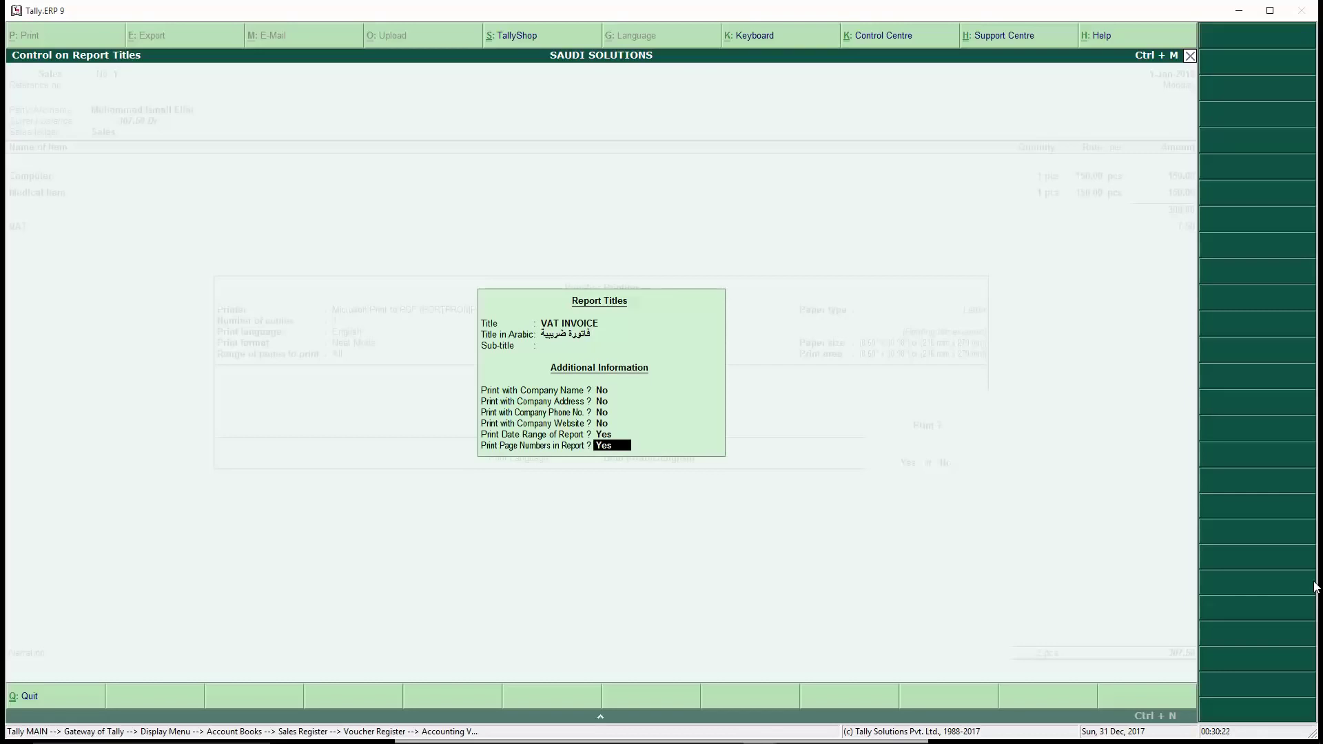
{"action": "key", "text": "Return"}
{"action": "key", "text": "Return"}
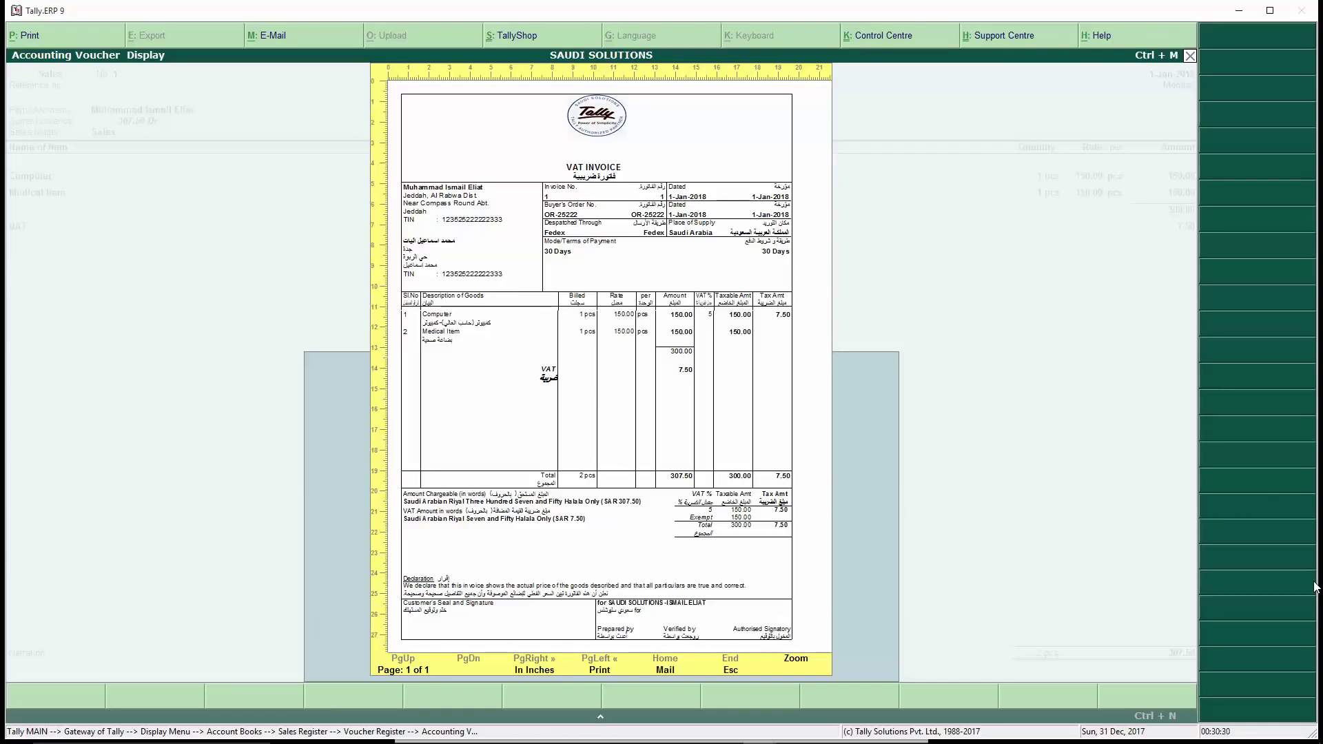
{"action": "key", "text": "Escape"}
{"action": "key", "text": "alt+p"}
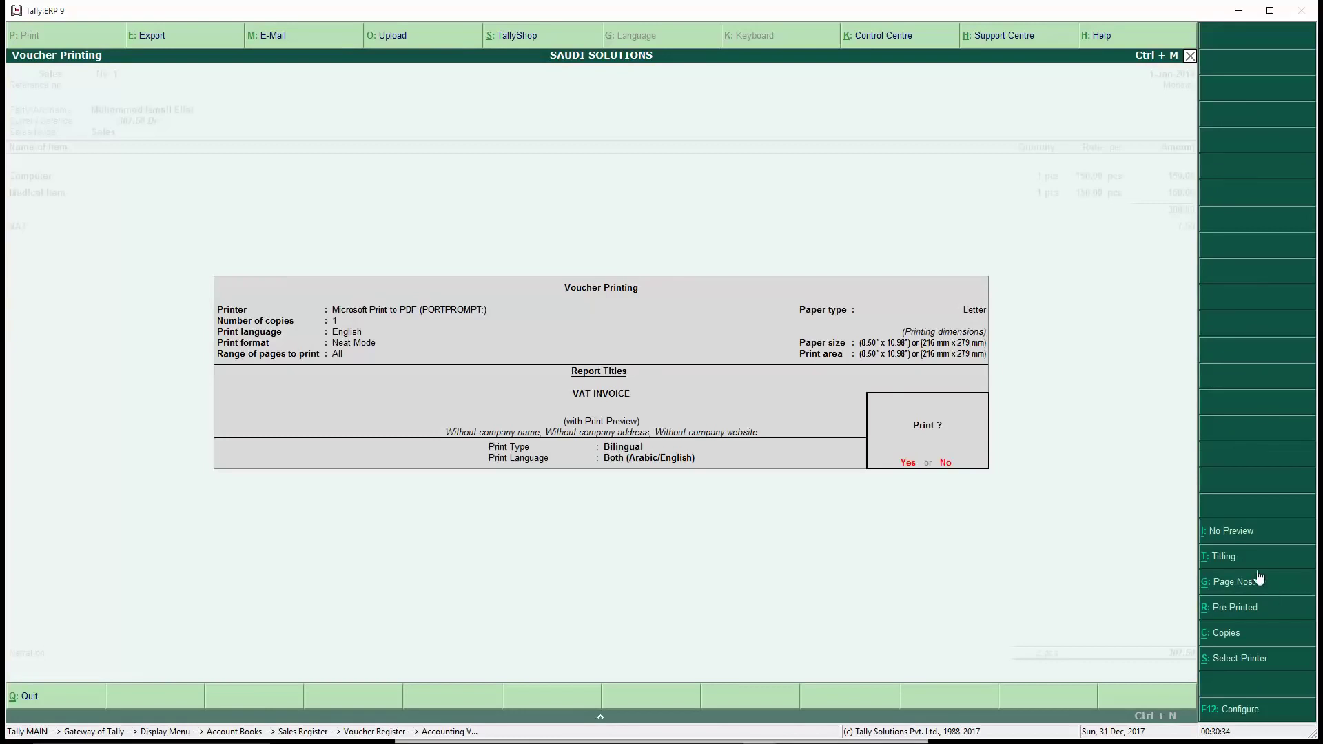
- Turn company address, phone and website back on in the invoice titling
{"action": "left_click", "coordinate": [1231, 555]}
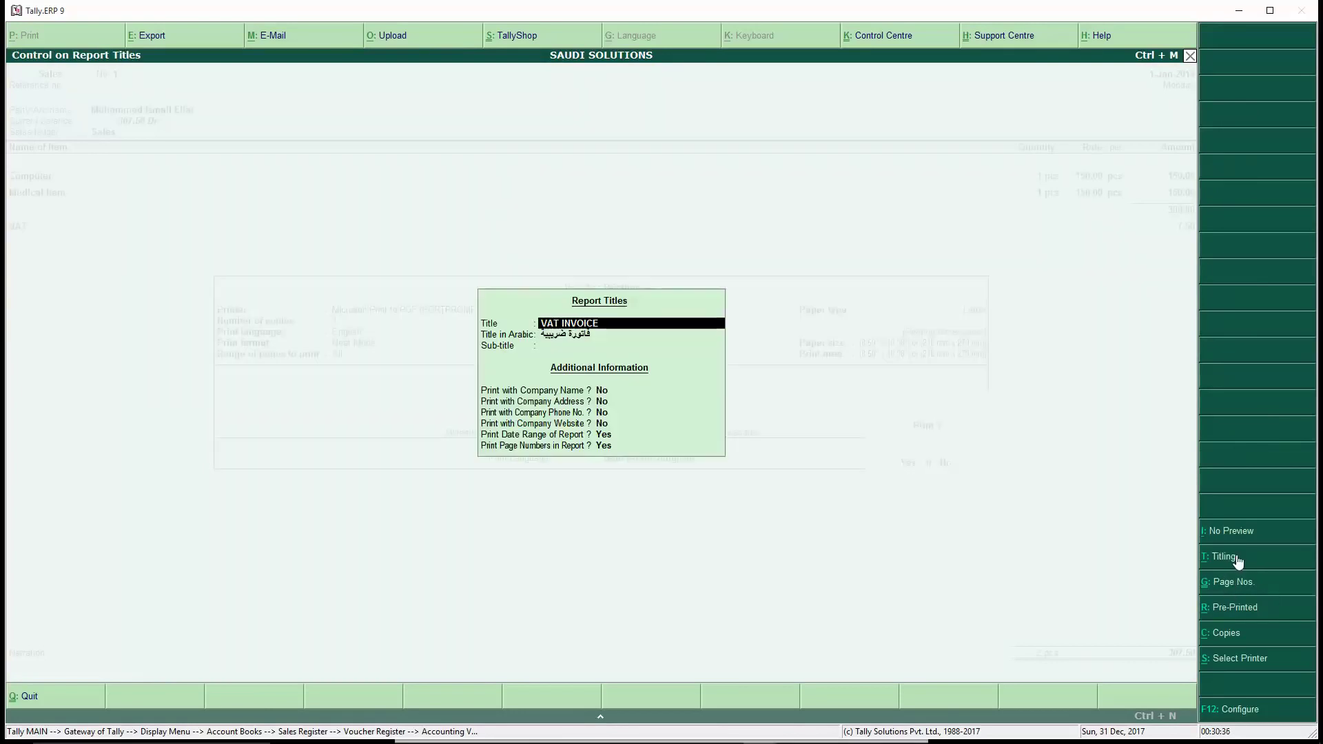
{"action": "key", "text": "Return"}
{"action": "key", "text": "Return"}
{"action": "key", "text": "Return"}
{"action": "key", "text": "Return"}
{"action": "key", "text": "Return"}
{"action": "type", "text": "y"}
{"action": "key", "text": "Return"}
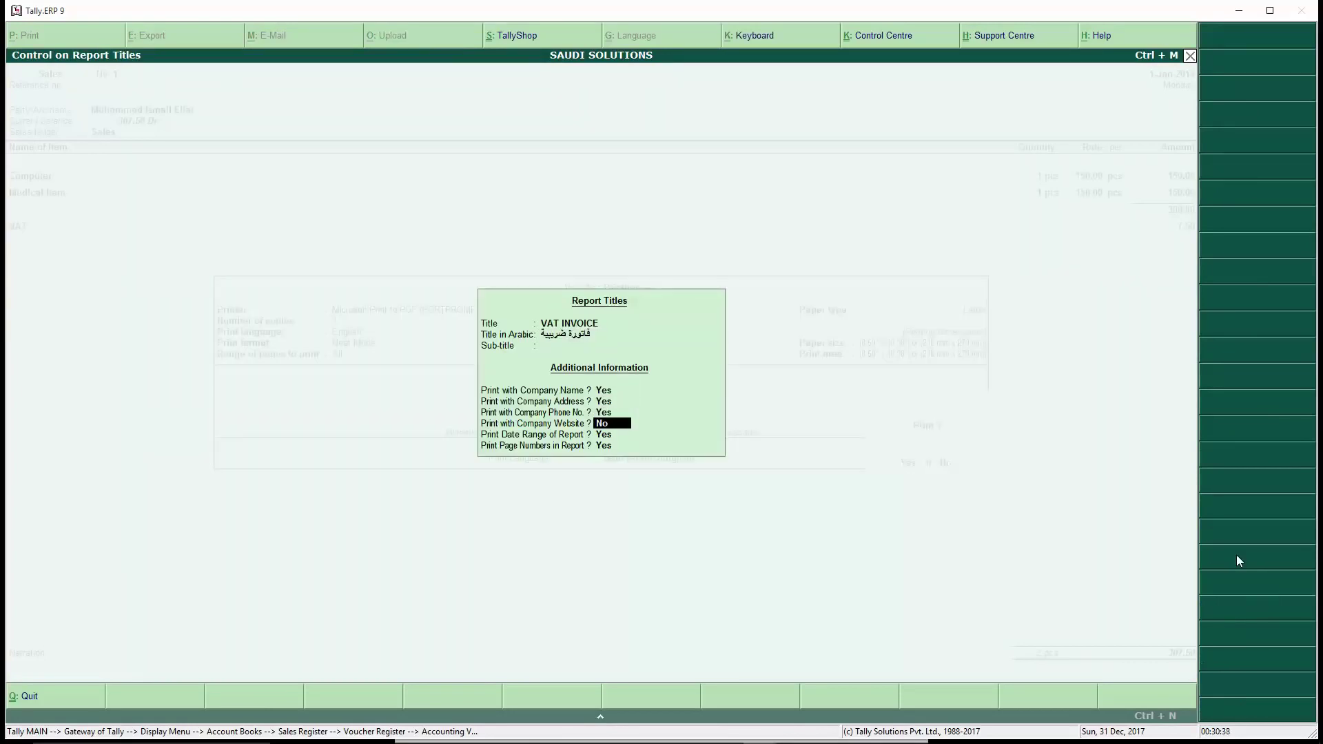
{"action": "key", "text": "Up"}
{"action": "key", "text": "Return"}
{"action": "type", "text": "y"}
{"action": "key", "text": "Return"}
{"action": "key", "text": "Return"}
{"action": "key", "text": "Return"}
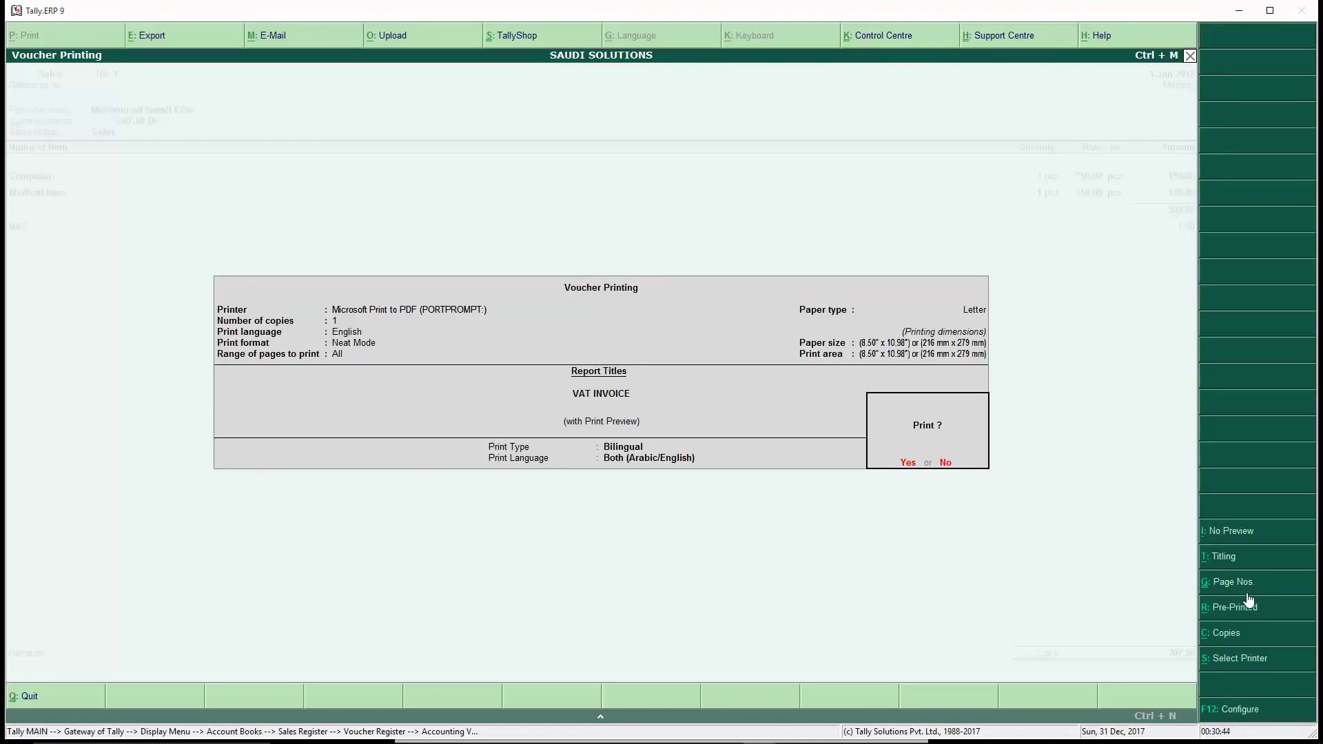
- Set invoice page numbering to start from 5
{"action": "left_click", "coordinate": [1250, 588]}
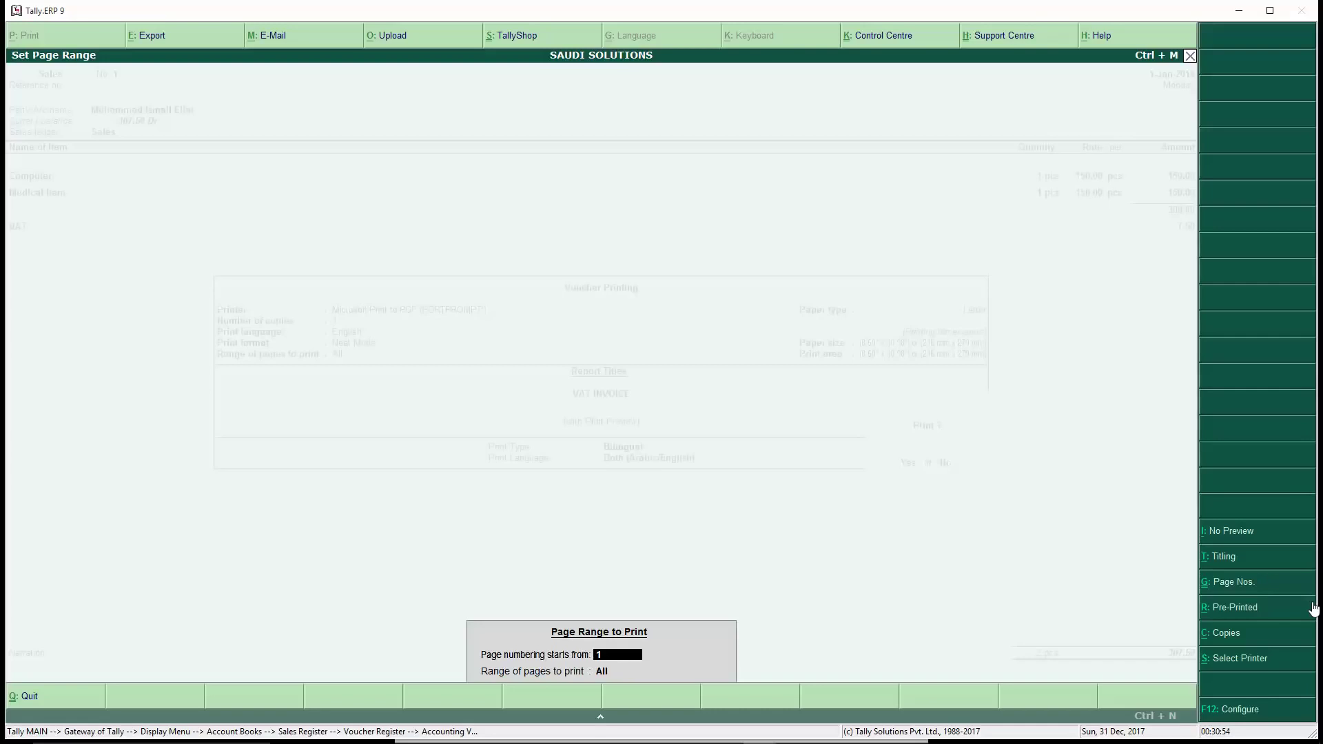
{"action": "type", "text": "5"}
{"action": "key", "text": "Return"}
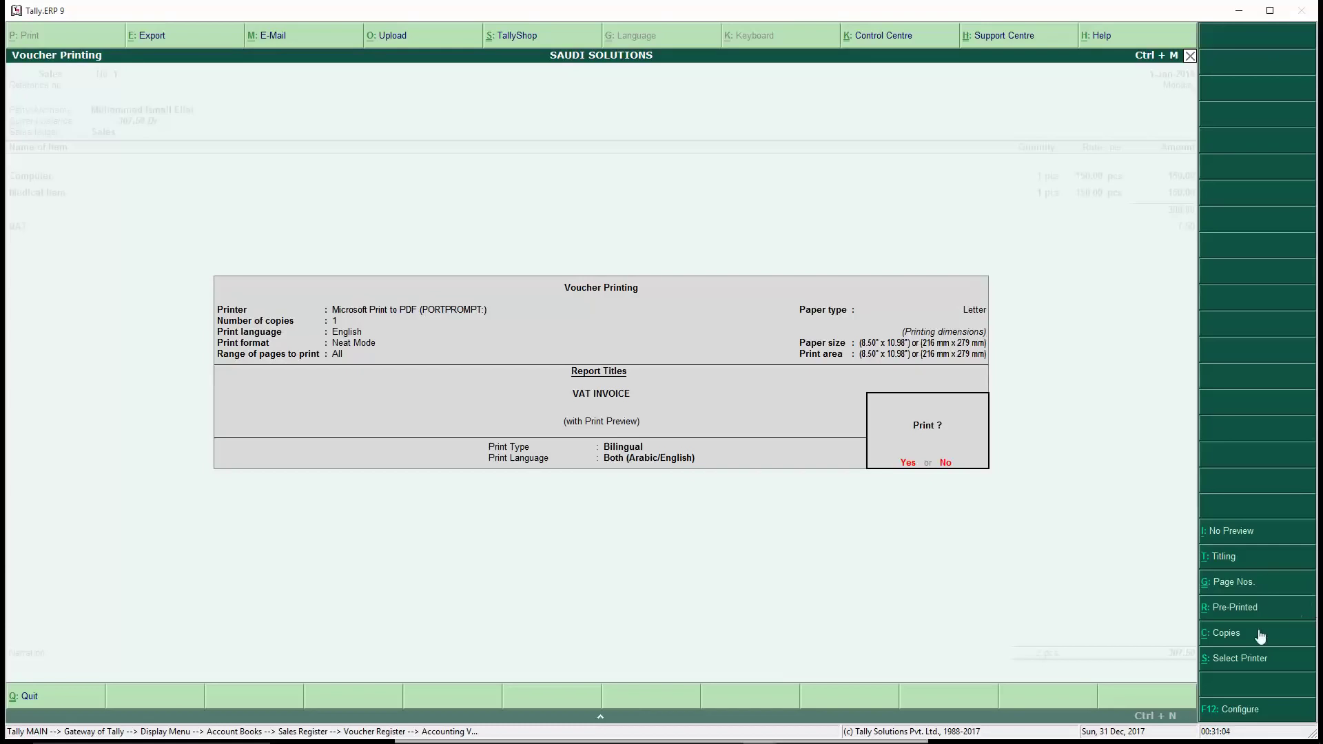
- In the Copies setting, choose All as the copy type and enter 10 copies
{"action": "left_click", "coordinate": [1234, 643]}
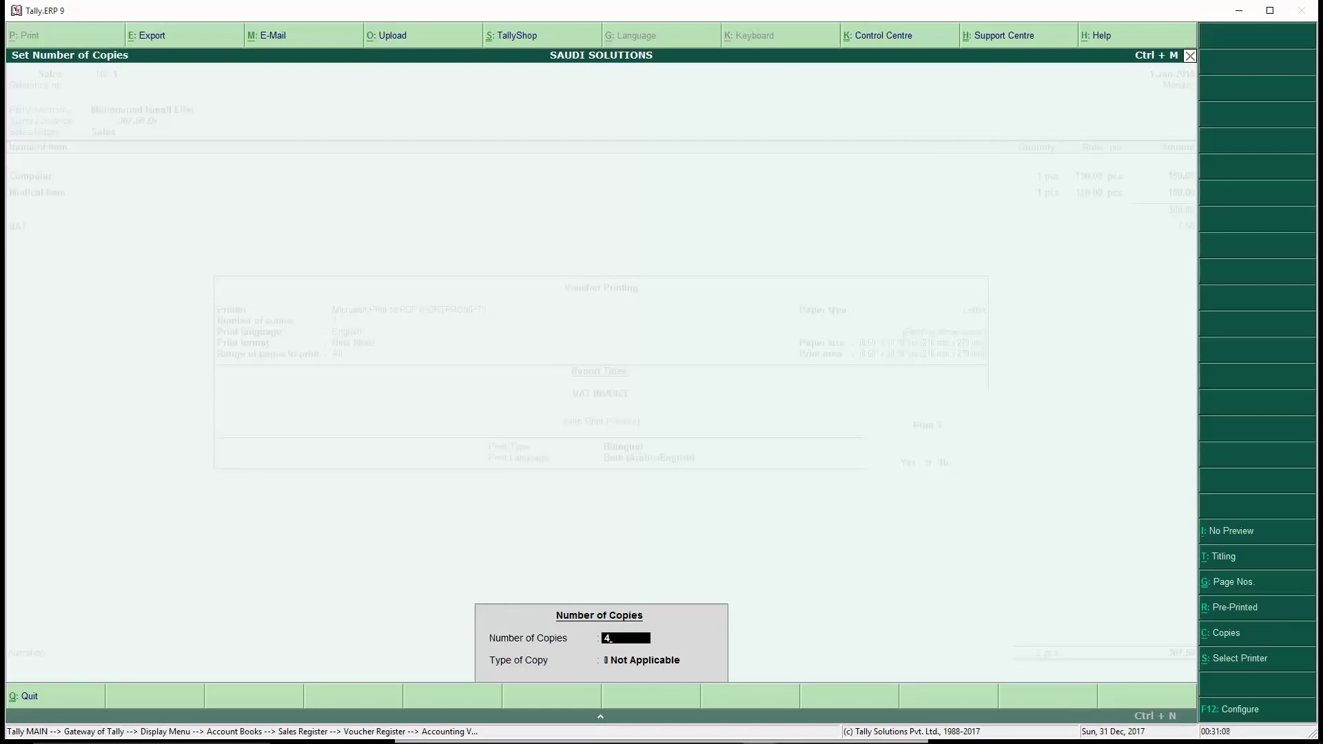
{"action": "key", "text": "Return"}
{"action": "key", "text": "Return"}
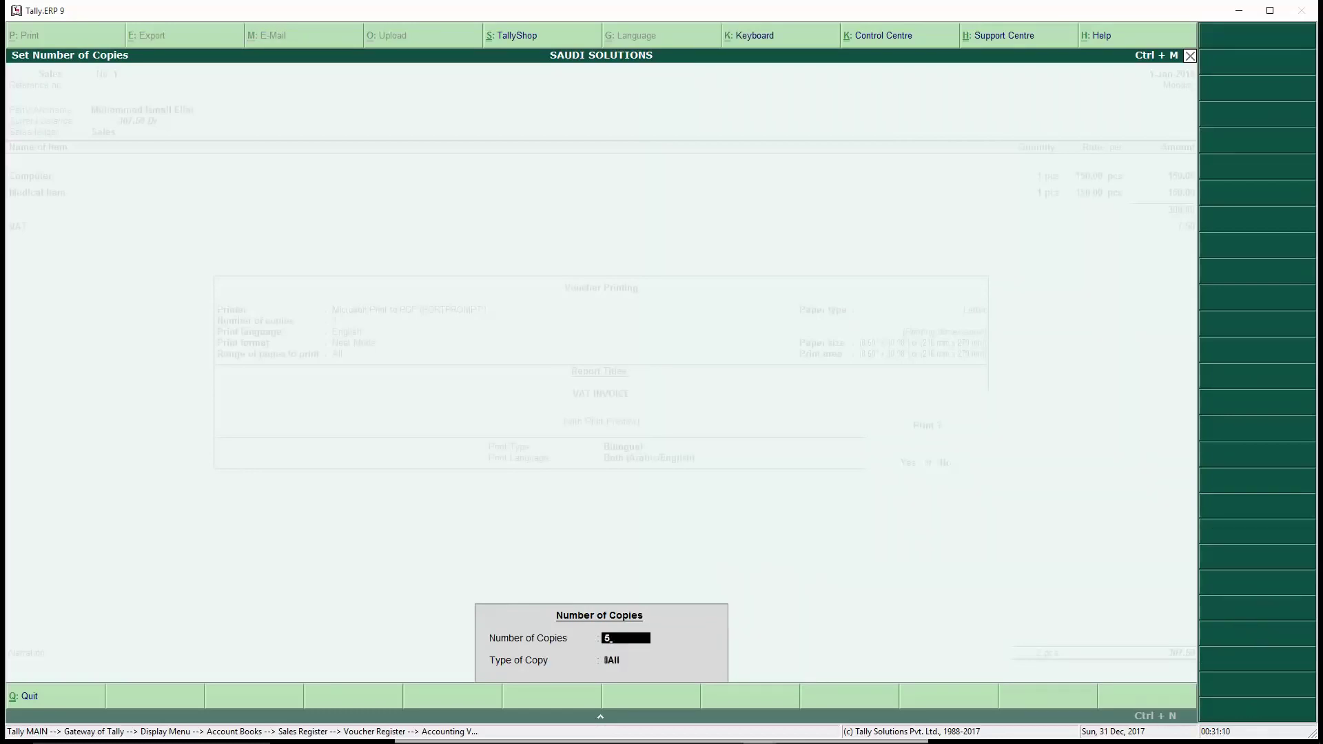
{"action": "key", "text": "Return"}
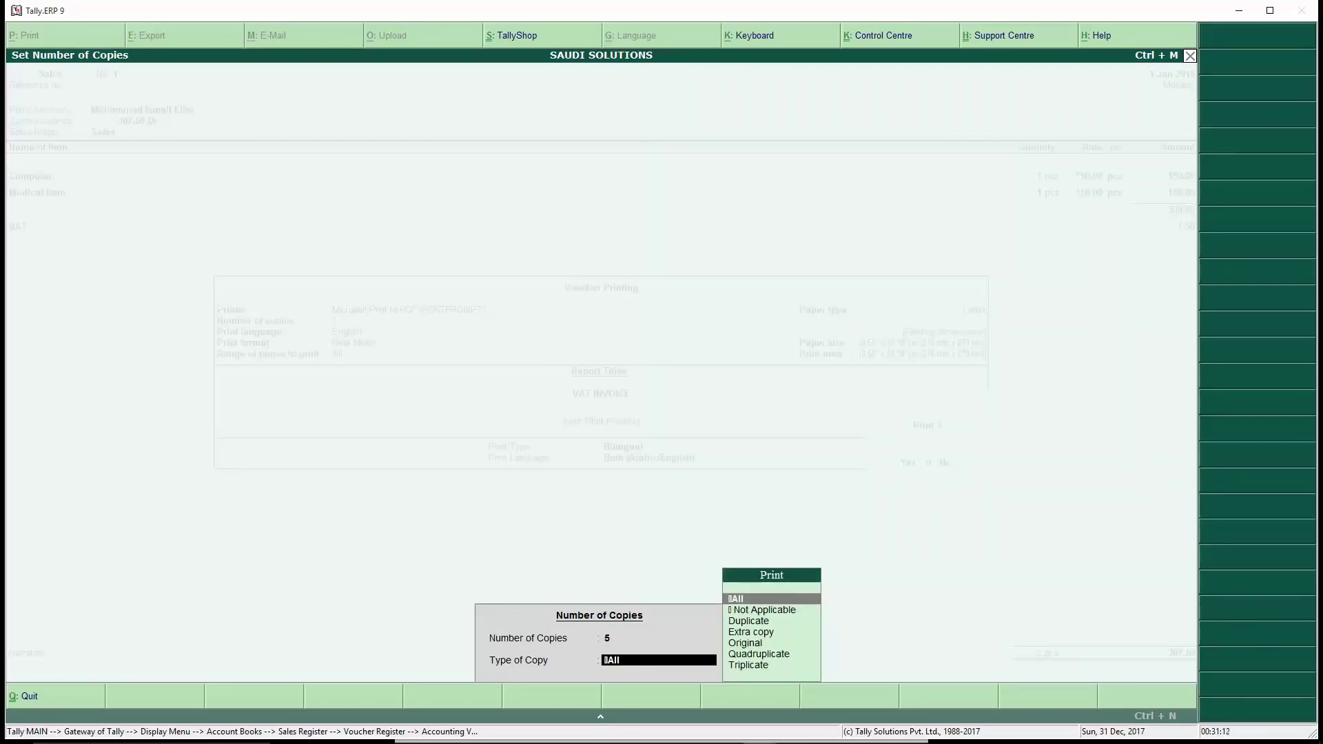
{"action": "key", "text": "BackSpace"}
{"action": "key", "text": "Return"}
{"action": "key", "text": "BackSpace"}
{"action": "type", "text": "10"}
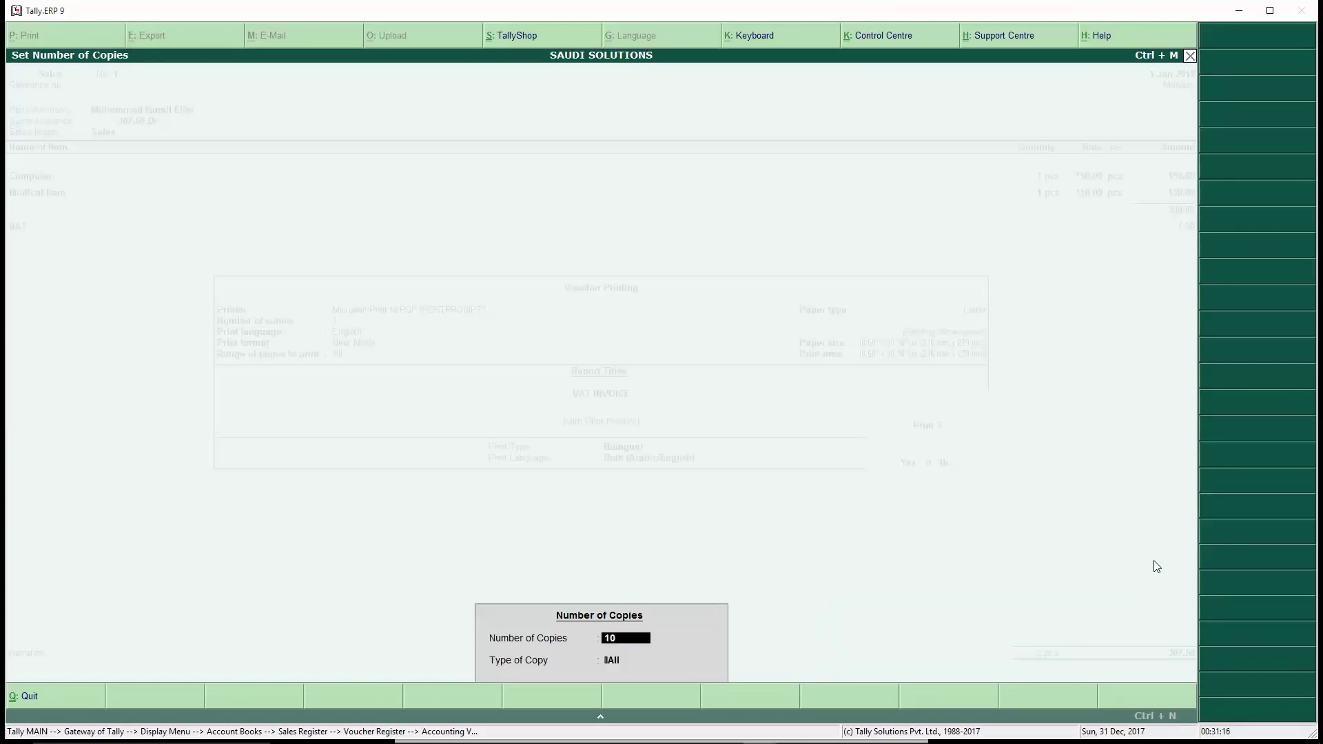
{"action": "key", "text": "Return"}
- Try 4 copies, then settle on 10 copies and close the copies settings
{"action": "key", "text": "BackSpace"}
{"action": "type", "text": "4"}
{"action": "key", "text": "Return"}
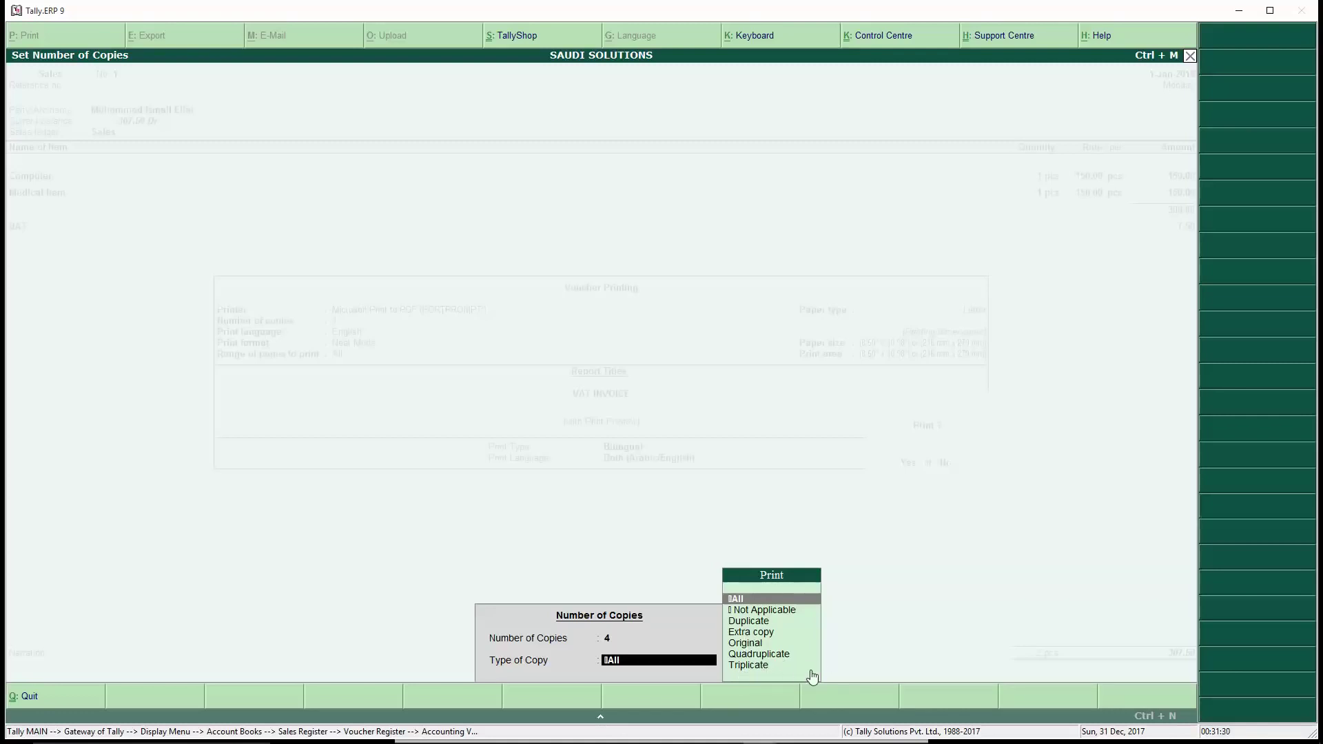
{"action": "key", "text": "BackSpace"}
{"action": "type", "text": "10"}
{"action": "key", "text": "Return"}
{"action": "key", "text": "Return"}
{"action": "key", "text": "Escape"}
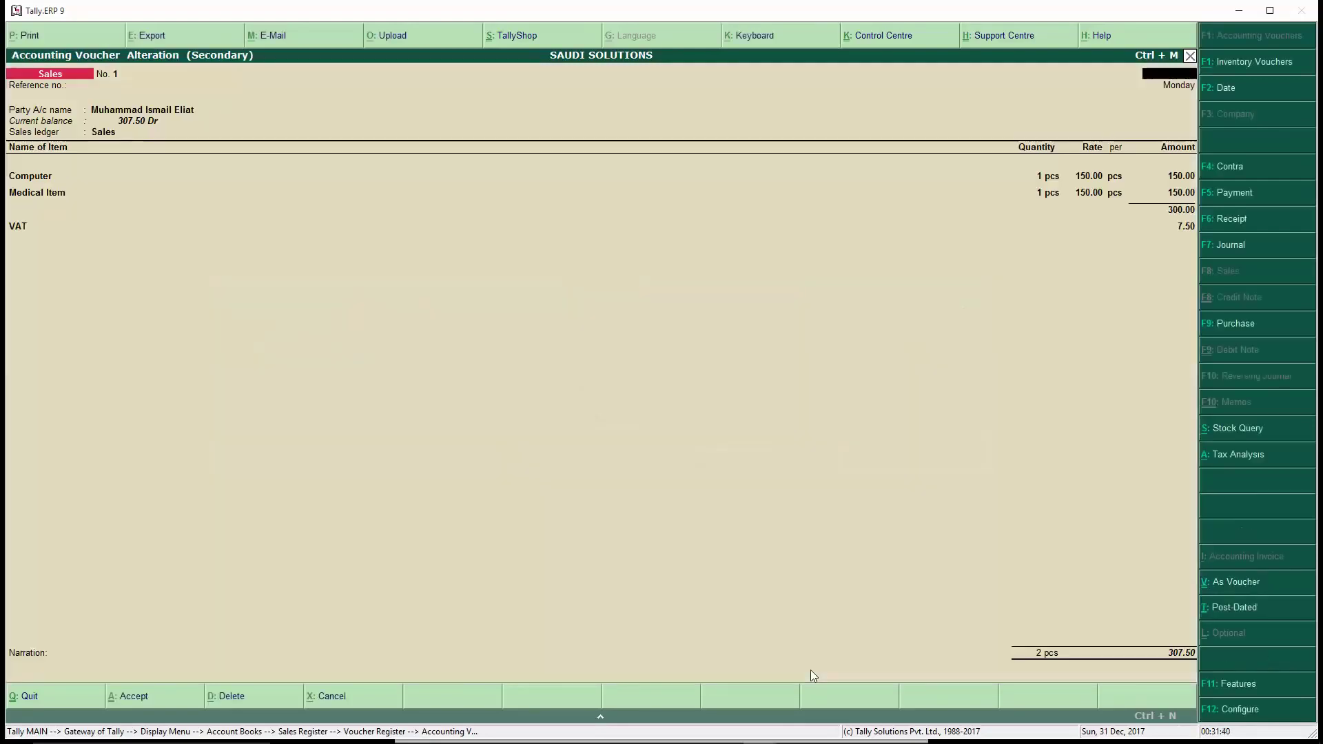
- Leave the voucher and open the Sales Invoice printing configuration under Printing > Sales Transactions
{"action": "key", "text": "Escape"}
{"action": "key", "text": "Escape"}
{"action": "key", "text": "Escape"}
{"action": "key", "text": "Escape"}
{"action": "key", "text": "Escape"}
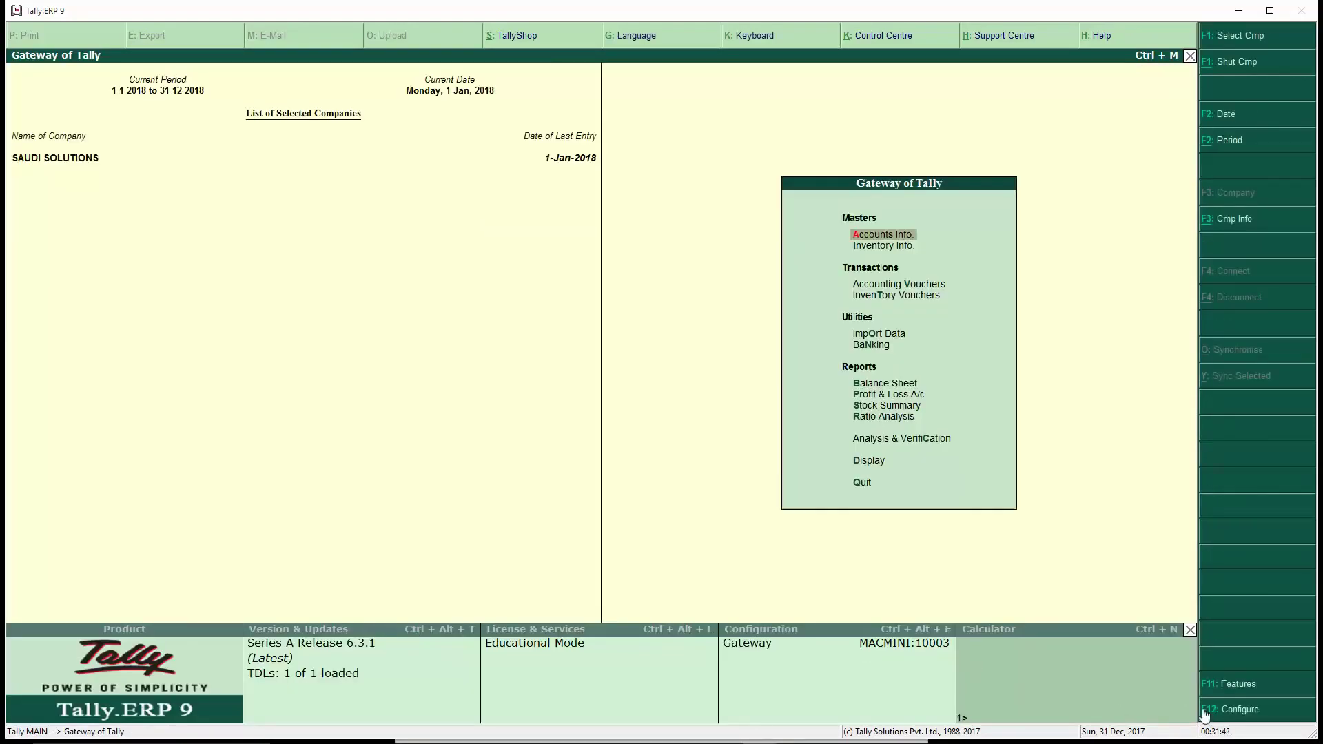
{"action": "left_click", "coordinate": [1227, 713]}
{"action": "left_click", "coordinate": [859, 357]}
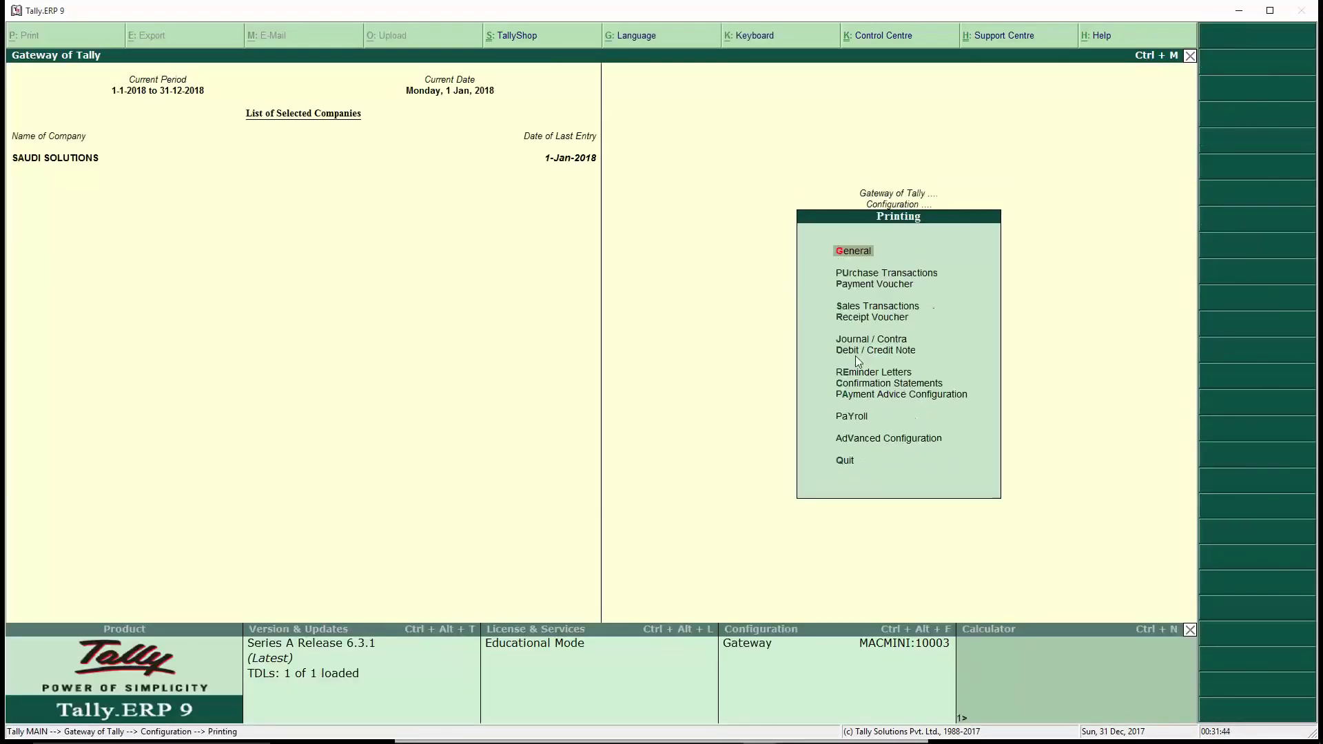
{"action": "left_click", "coordinate": [865, 307]}
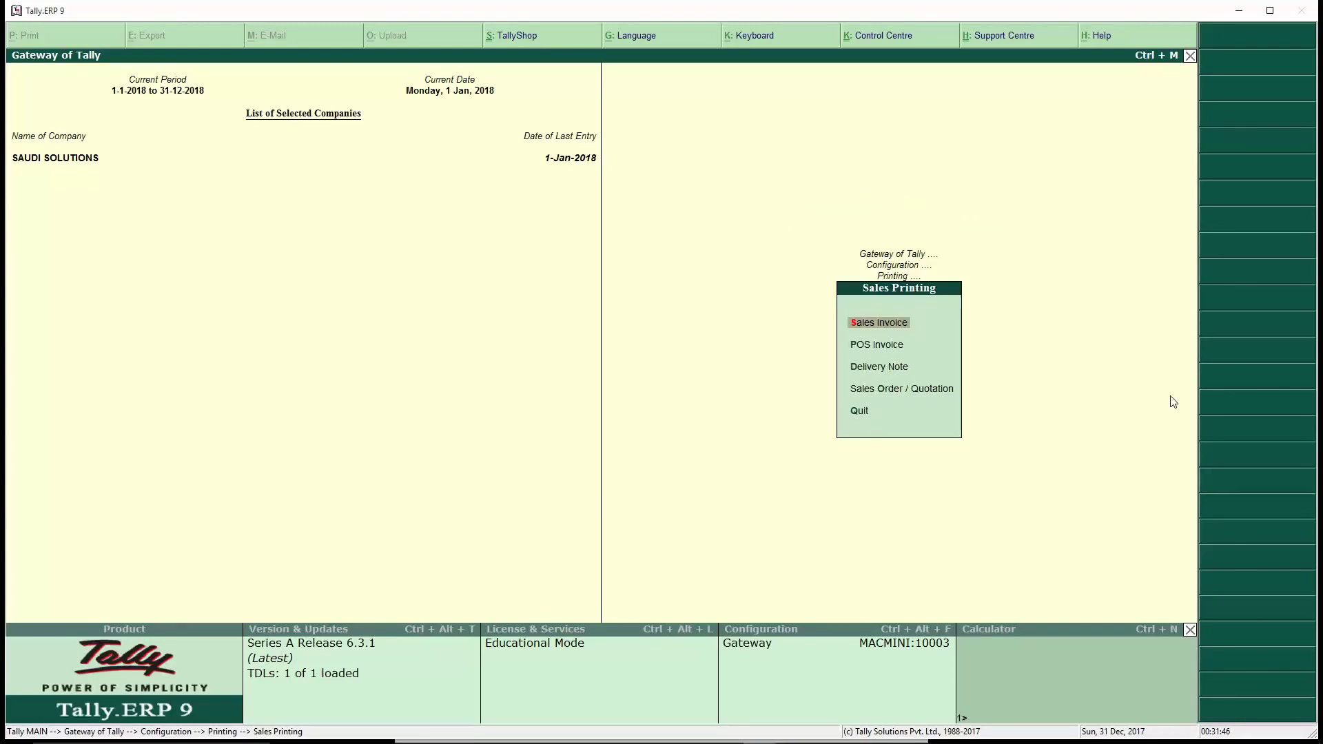
{"action": "key", "text": "Return"}
- Set Number of copies to print to 2, after trying 3 and 5, and save the configuration
{"action": "key", "text": "Return"}
{"action": "key", "text": "Return"}
{"action": "key", "text": "Return"}
{"action": "key", "text": "Return"}
{"action": "key", "text": "Return"}
{"action": "key", "text": "Return"}
{"action": "key", "text": "Return"}
{"action": "key", "text": "Return"}
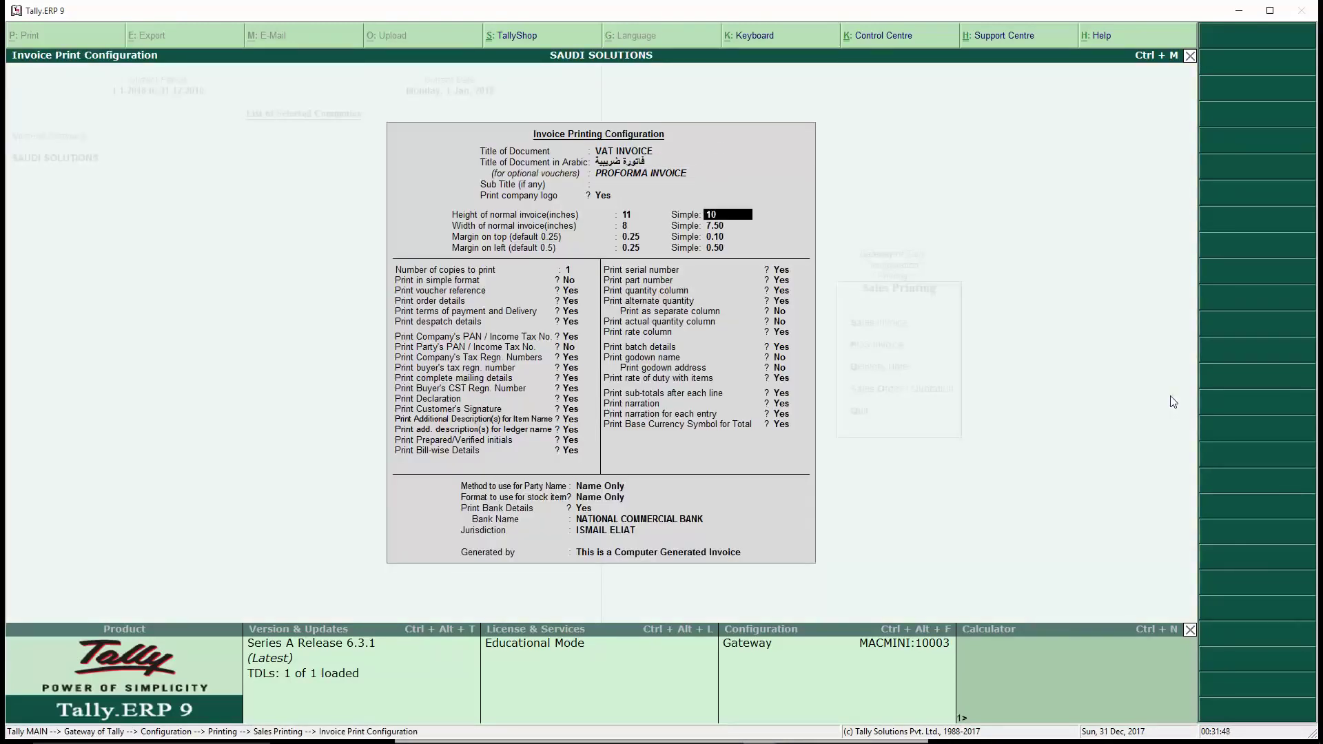
{"action": "key", "text": "Return"}
{"action": "key", "text": "Return"}
{"action": "key", "text": "Return"}
{"action": "key", "text": "Return"}
{"action": "type", "text": "3"}
{"action": "key", "text": "Return"}
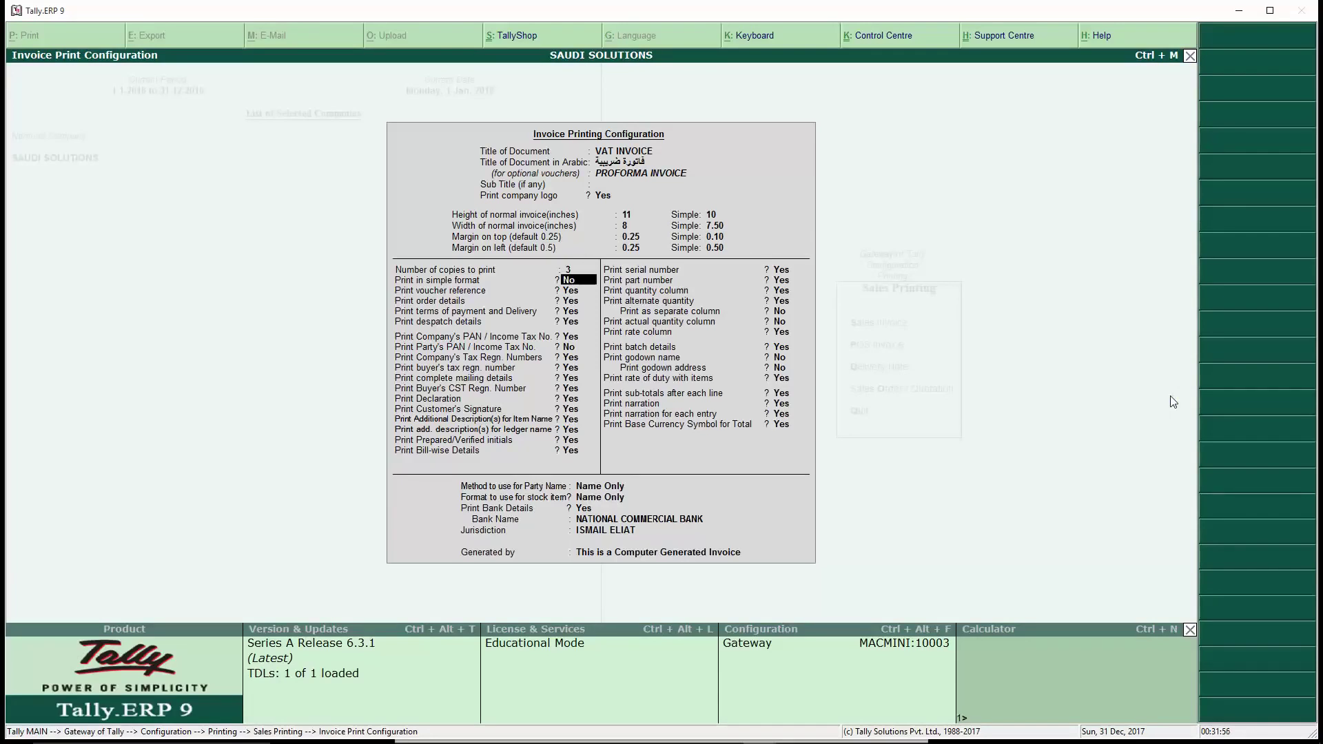
{"action": "key", "text": "Up"}
{"action": "type", "text": "5"}
{"action": "key", "text": "Return"}
{"action": "key", "text": "Up"}
{"action": "type", "text": "2"}
{"action": "key", "text": "Return"}
{"action": "key", "text": "Up"}
{"action": "key", "text": "ctrl+a"}
- Return to the Gateway and reopen Sales voucher No. 1 from the Sales Register
{"action": "key", "text": "Escape"}
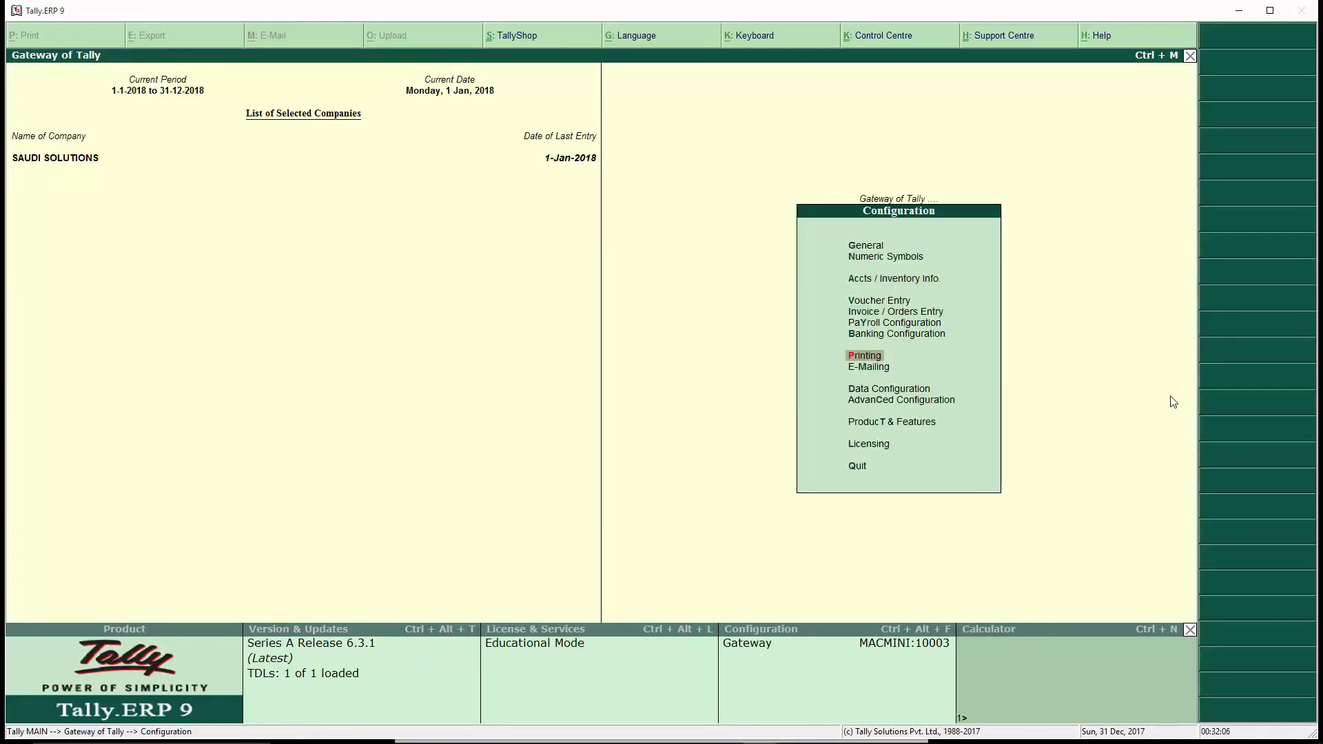
{"action": "key", "text": "Escape"}
{"action": "key", "text": "d"}
{"action": "key", "text": "a"}
{"action": "key", "text": "s"}
{"action": "key", "text": "Return"}
{"action": "key", "text": "Return"}
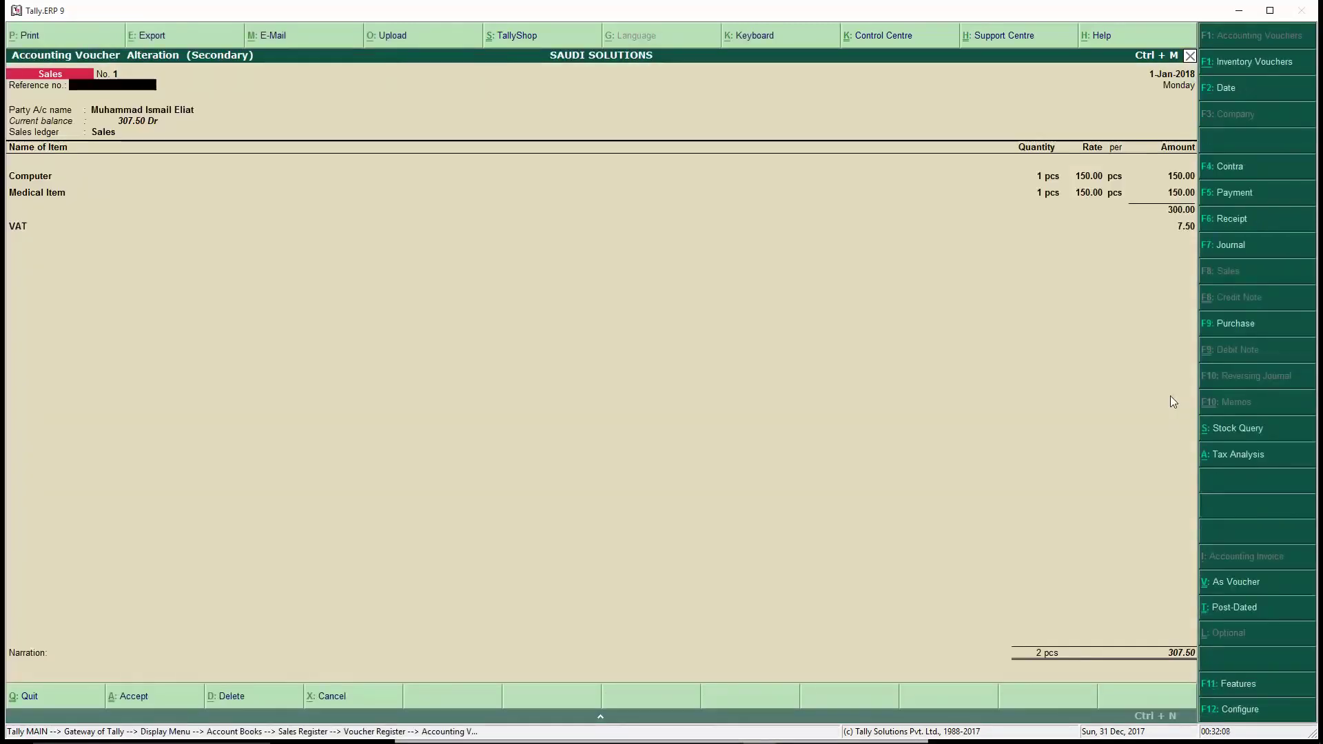
- Preview the bilingual VAT invoice, view its next page, and close the preview
{"action": "key", "text": "alt+p"}
{"action": "key", "text": "Return"}
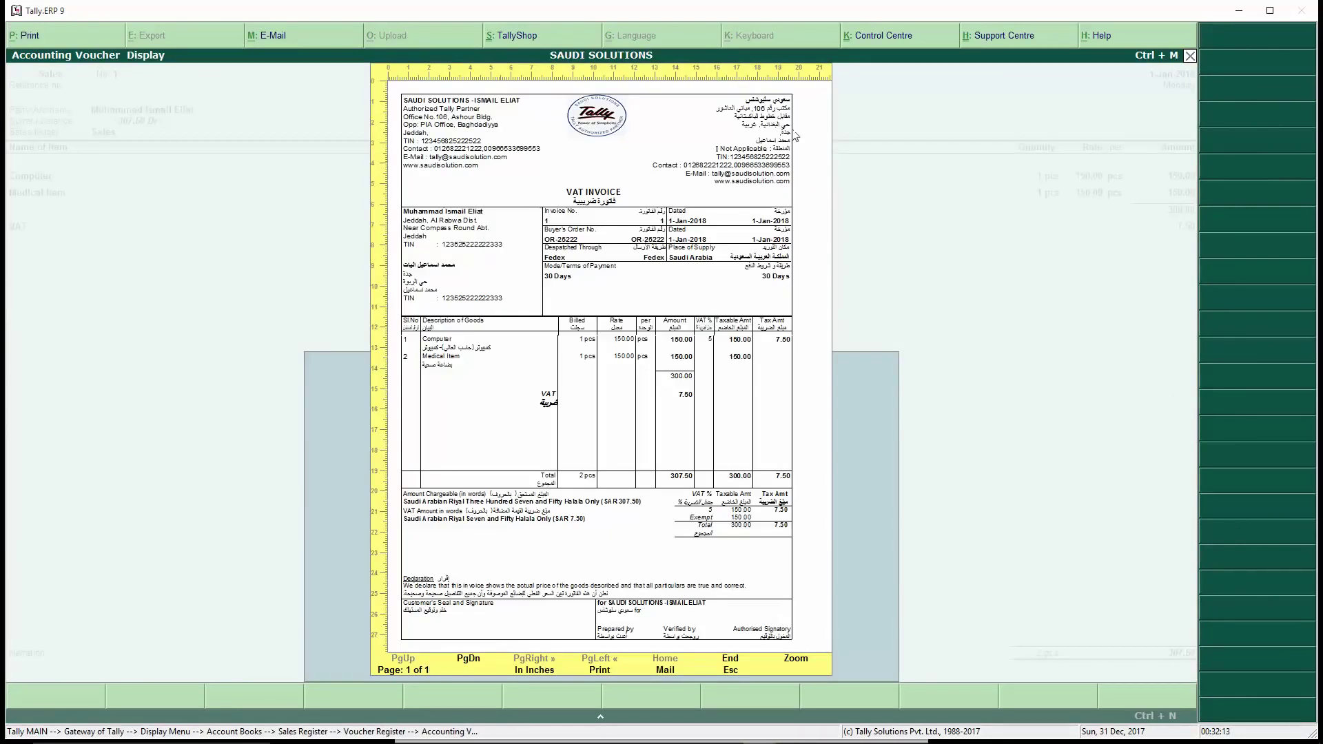
{"action": "left_click", "coordinate": [468, 660]}
{"action": "key", "text": "Escape"}
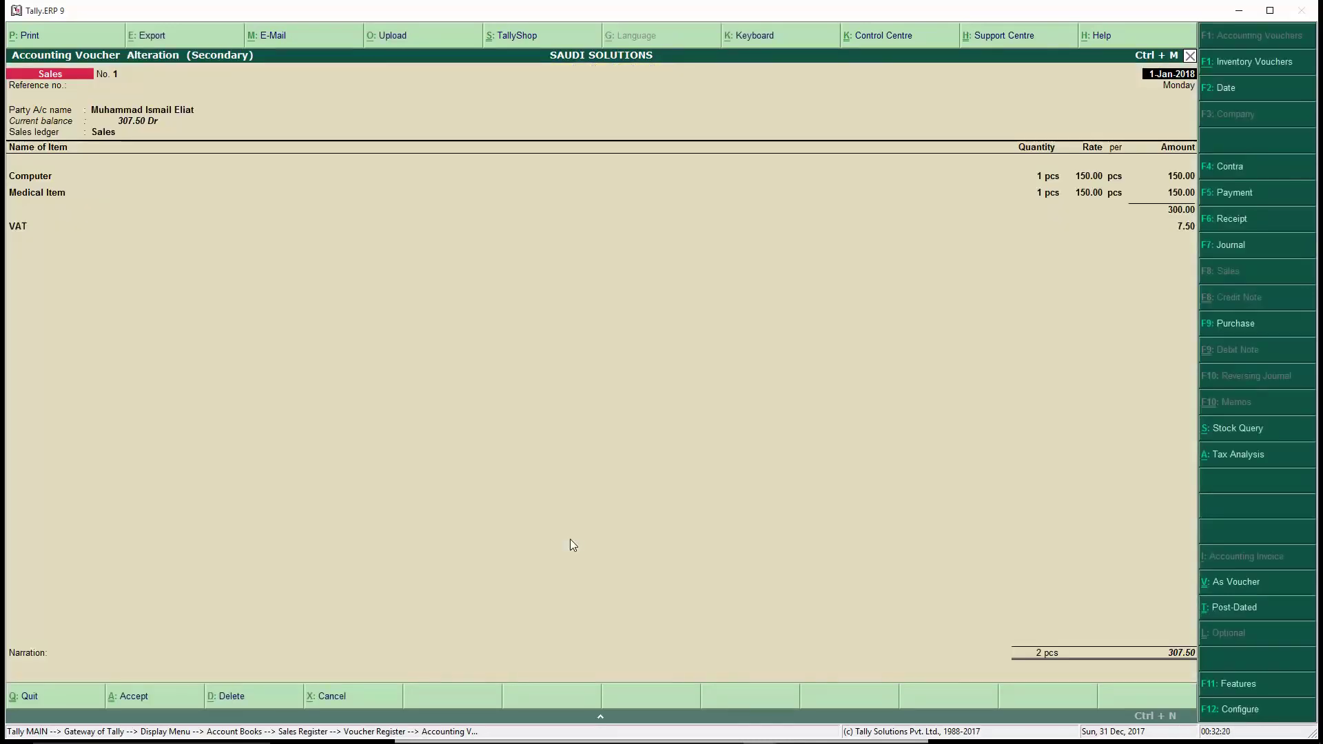
- Enter 2 as the number of copies, preview again, then reopen the voucher printing options
{"action": "key", "text": "alt+p"}
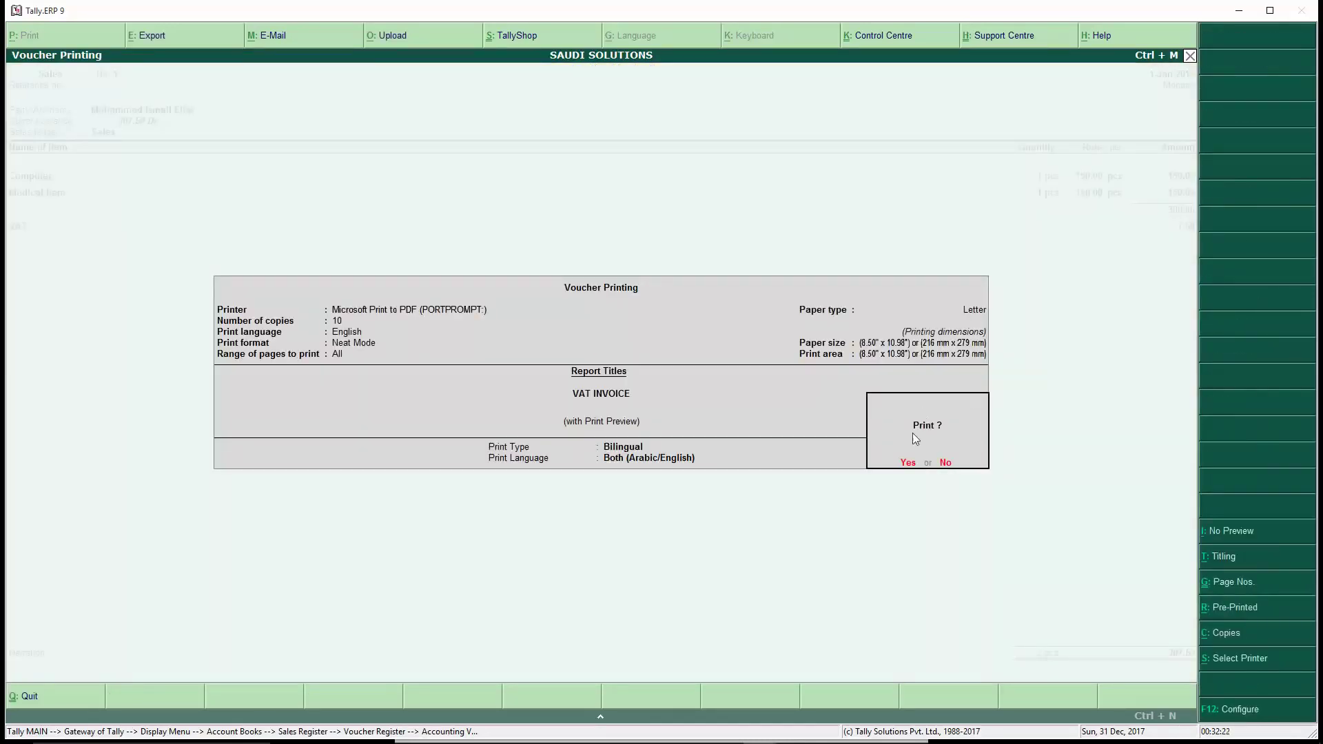
{"action": "left_click", "coordinate": [1245, 641]}
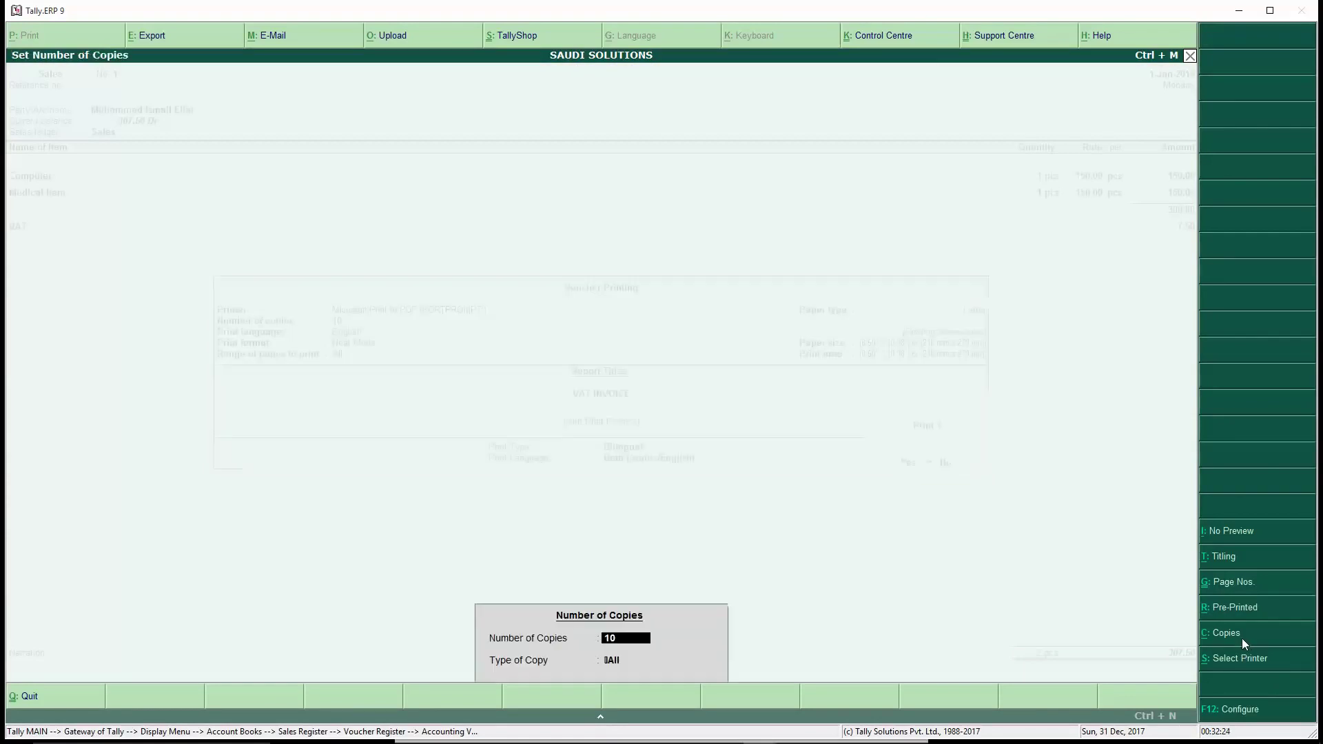
{"action": "type", "text": "2"}
{"action": "key", "text": "Return"}
{"action": "key", "text": "Return"}
{"action": "key", "text": "Return"}
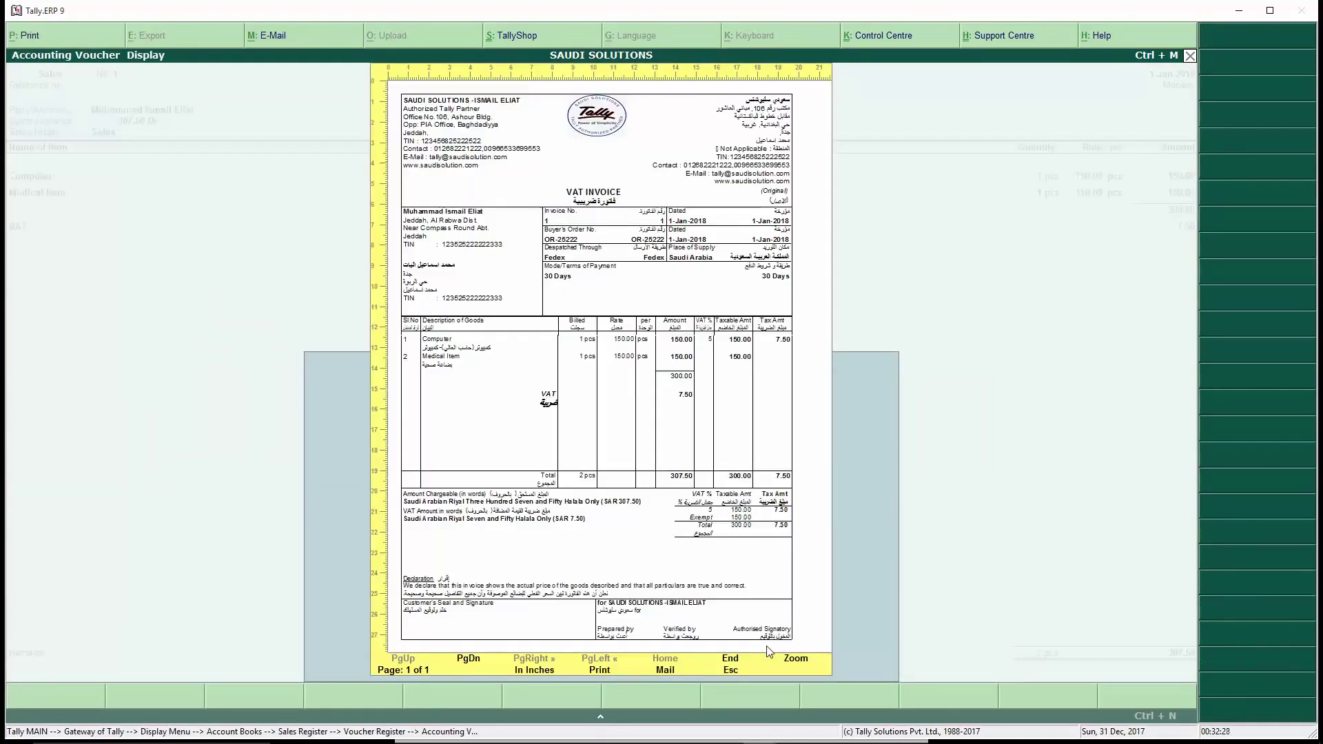
{"action": "key", "text": "Escape"}
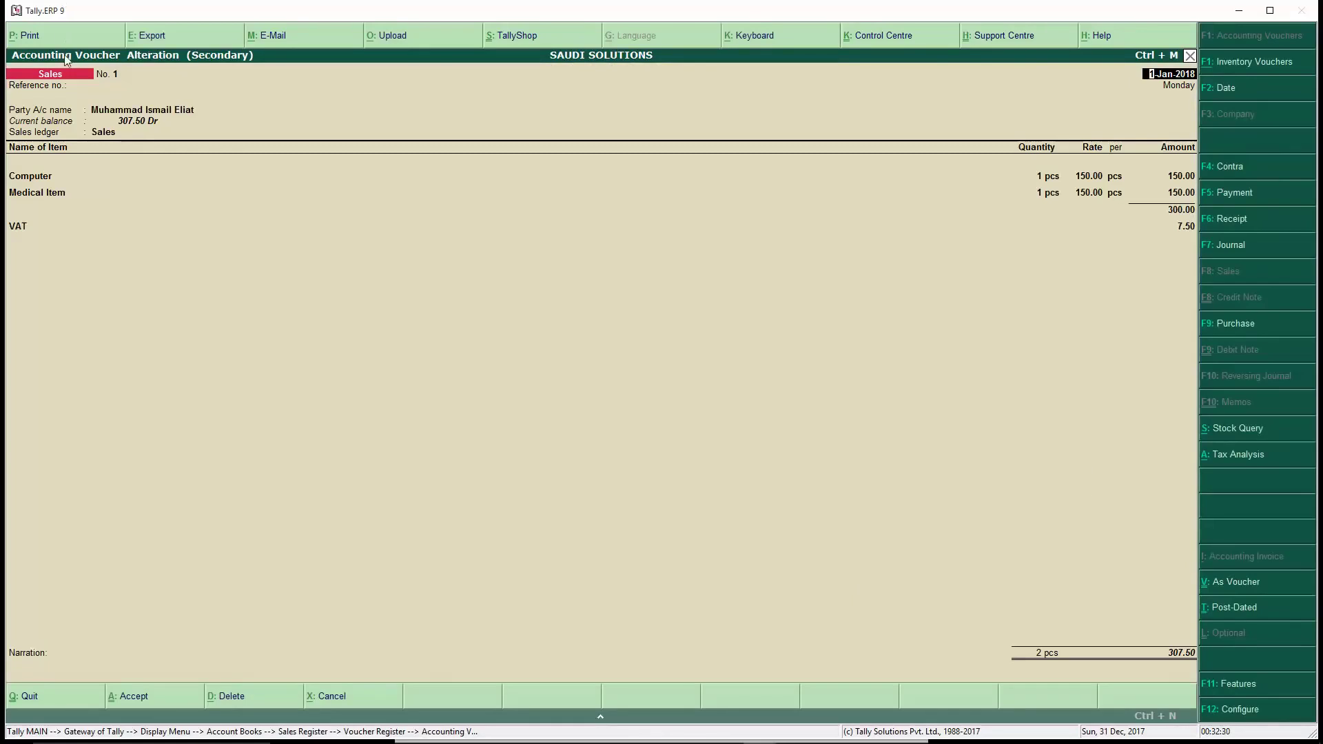
{"action": "left_click", "coordinate": [49, 42]}
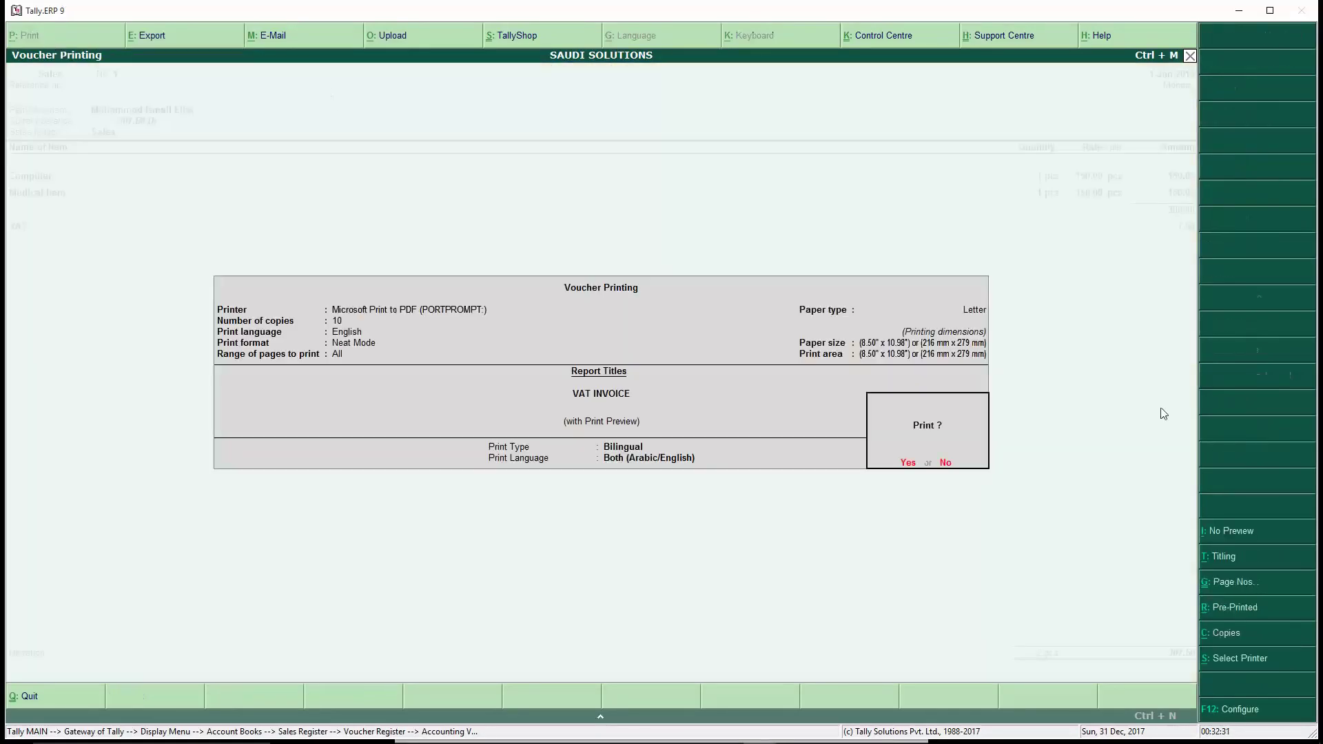
- In the invoice print configuration, set Print quantity column and Print rate column to No
{"action": "left_click", "coordinate": [1234, 712]}
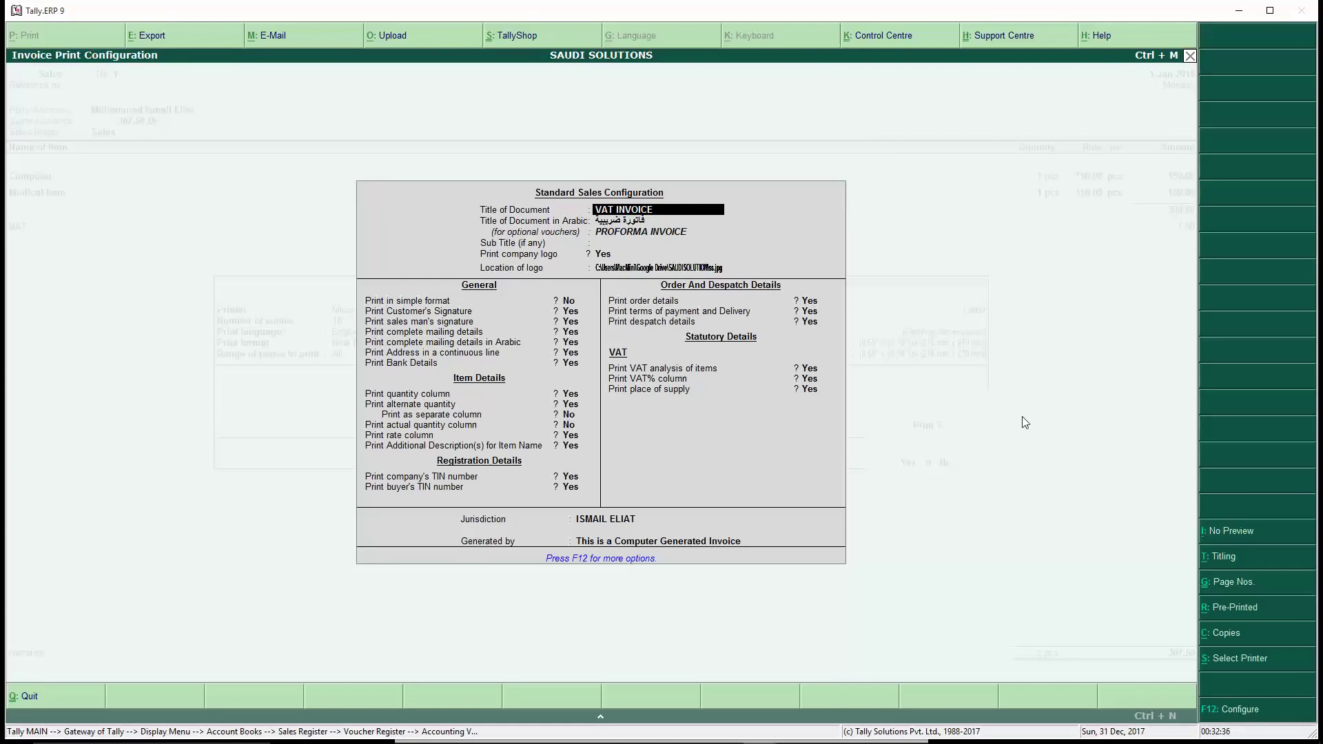
{"action": "key", "text": "Return"}
{"action": "key", "text": "Return"}
{"action": "key", "text": "Return"}
{"action": "key", "text": "Return"}
{"action": "key", "text": "Return"}
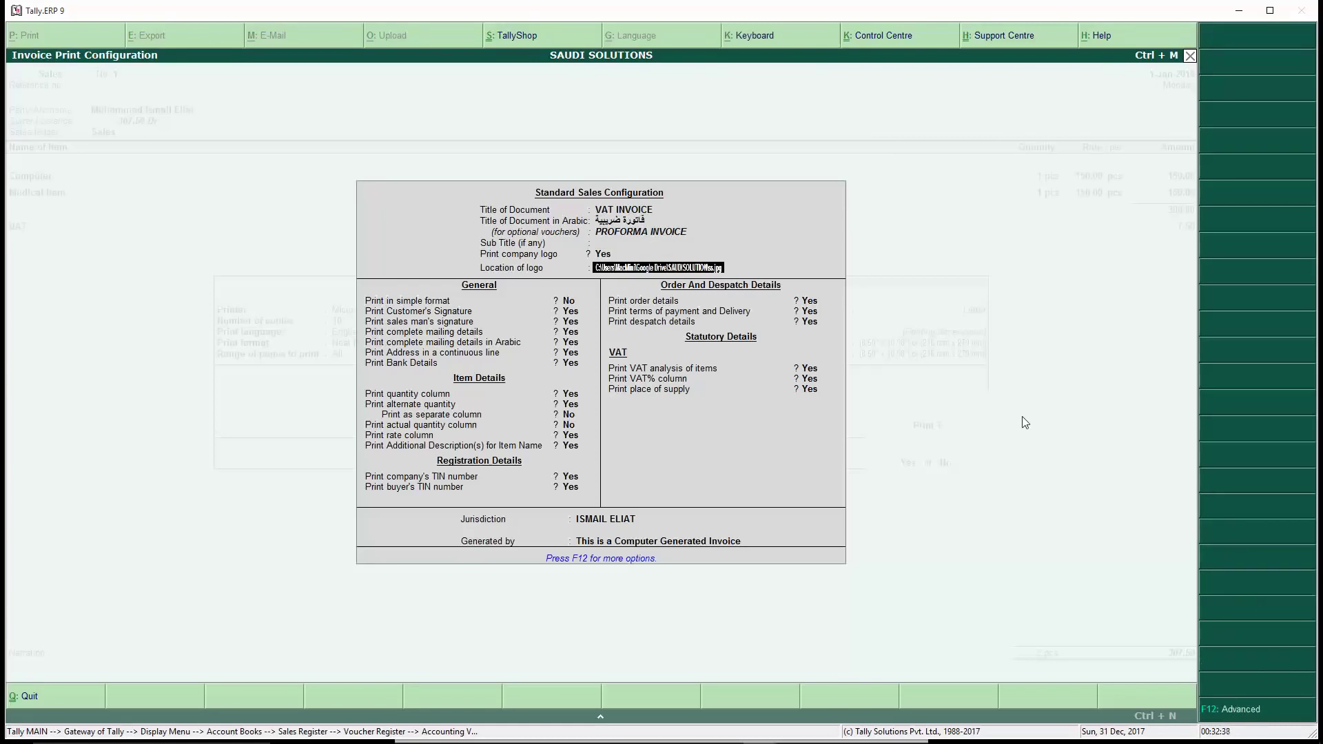
{"action": "key", "text": "Return"}
{"action": "key", "text": "Return"}
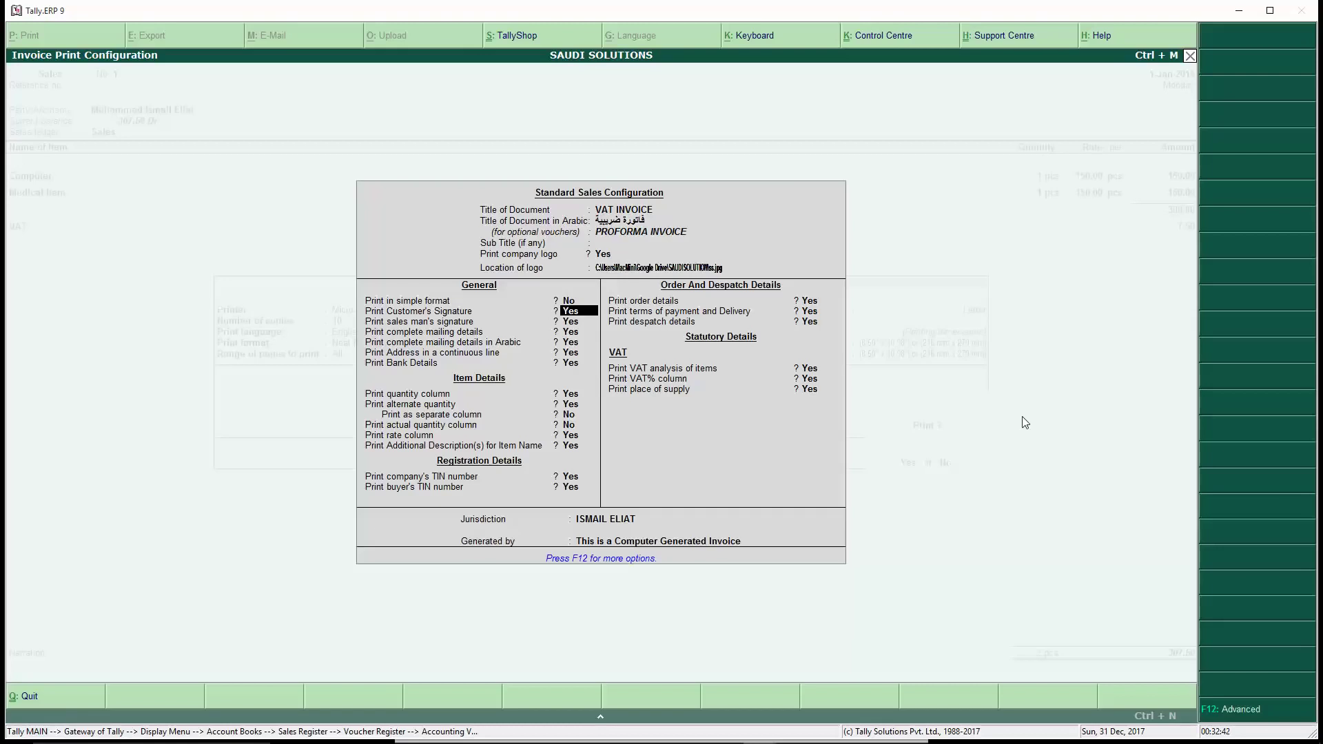
{"action": "key", "text": "Return"}
{"action": "key", "text": "Return"}
{"action": "key", "text": "Return"}
{"action": "key", "text": "Return"}
{"action": "key", "text": "Return"}
{"action": "key", "text": "Return"}
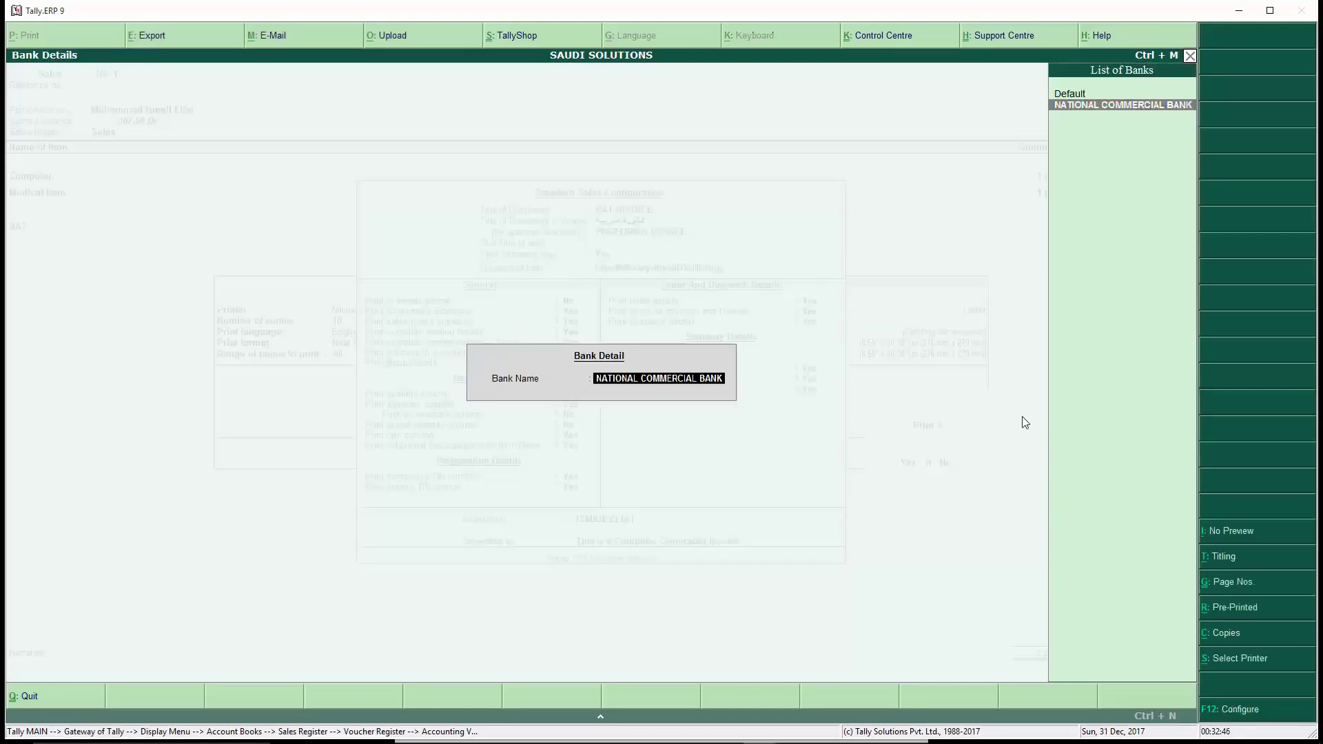
{"action": "key", "text": "Return"}
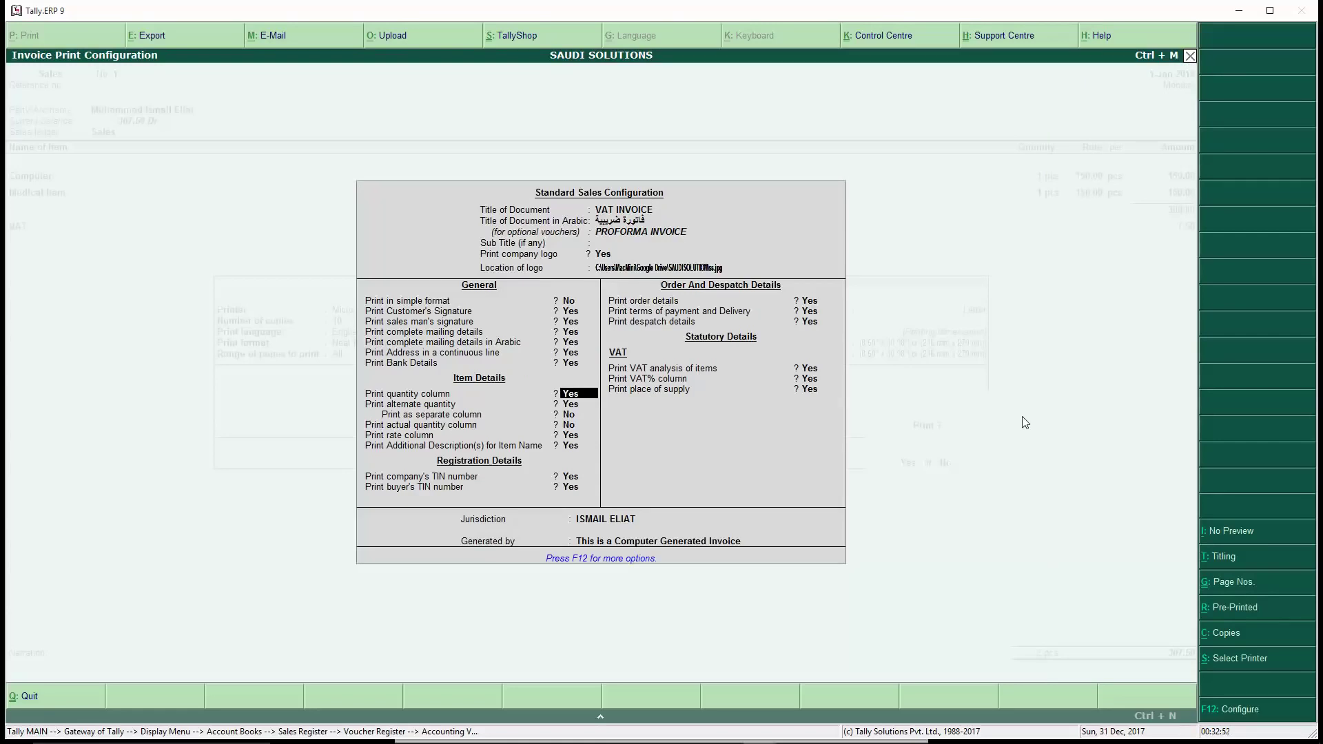
{"action": "key", "text": "n"}
{"action": "key", "text": "Return"}
{"action": "key", "text": "n"}
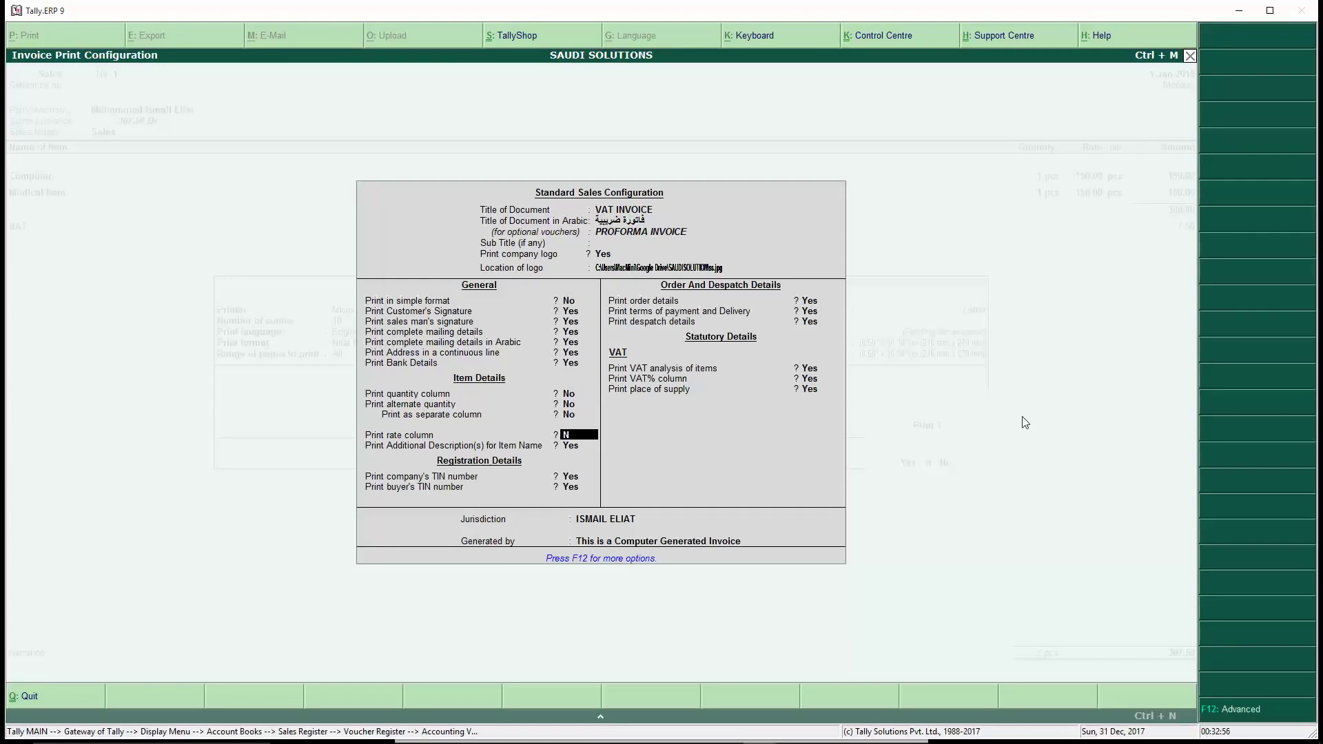
{"action": "key", "text": "Return"}
{"action": "key", "text": "Return"}
{"action": "key", "text": "Return"}
{"action": "key", "text": "Return"}
{"action": "key", "text": "Return"}
{"action": "left_click", "coordinate": [583, 303]}
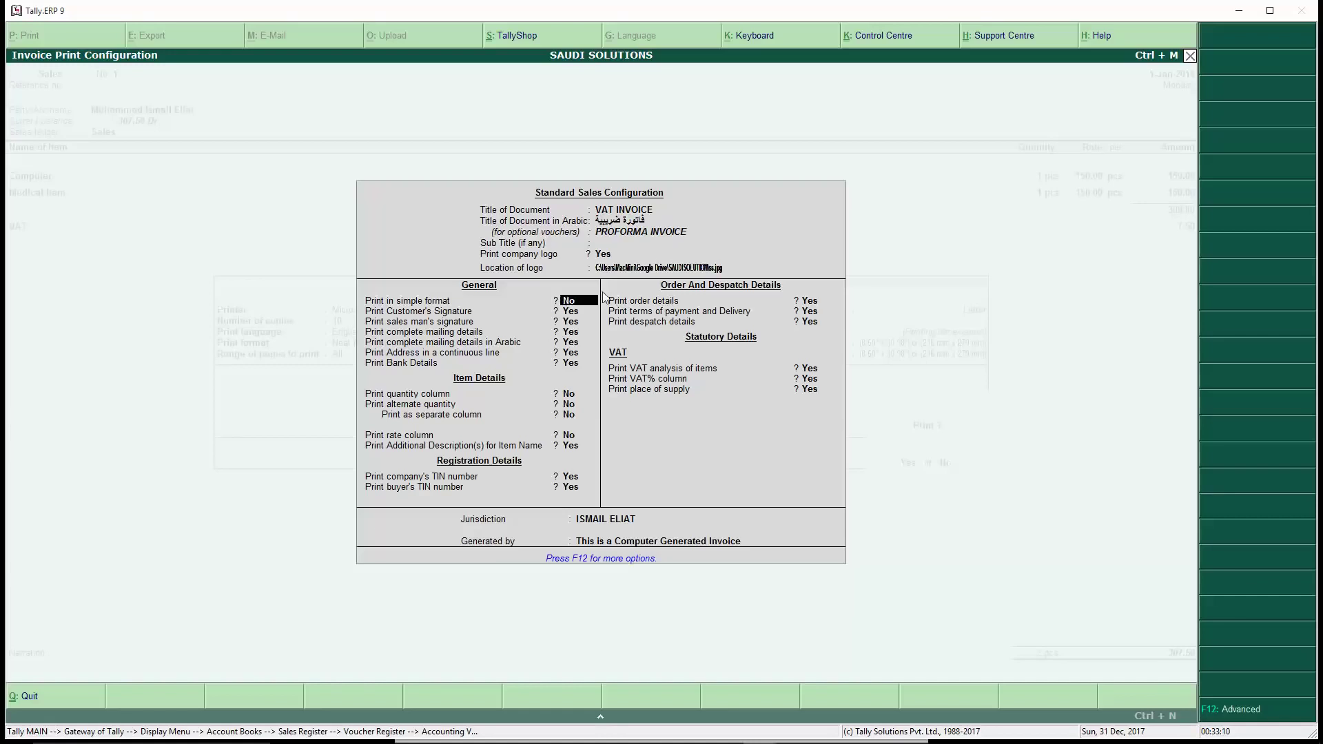
{"action": "left_click", "coordinate": [1233, 711]}
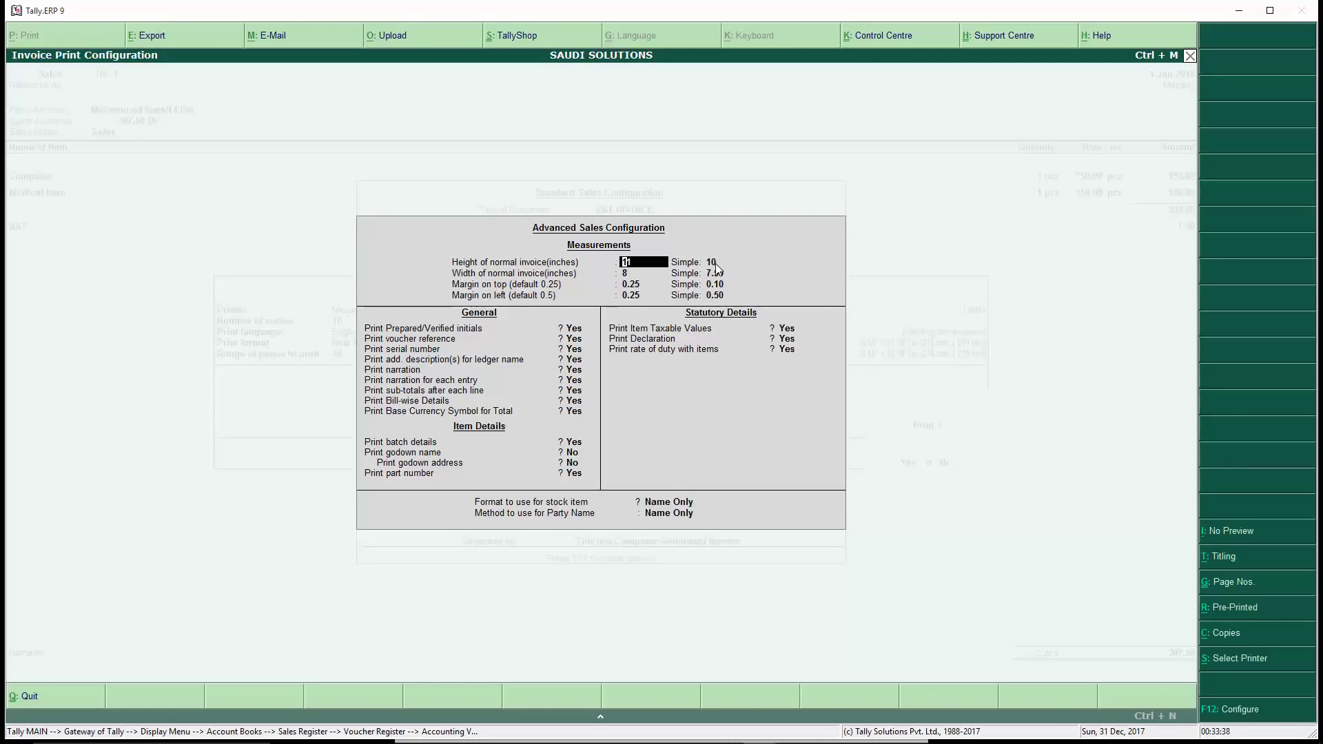
- Keep invoice height at 11 and set the simple invoice height to 10, after trying 5
{"action": "key", "text": "Return"}
{"action": "type", "text": "5"}
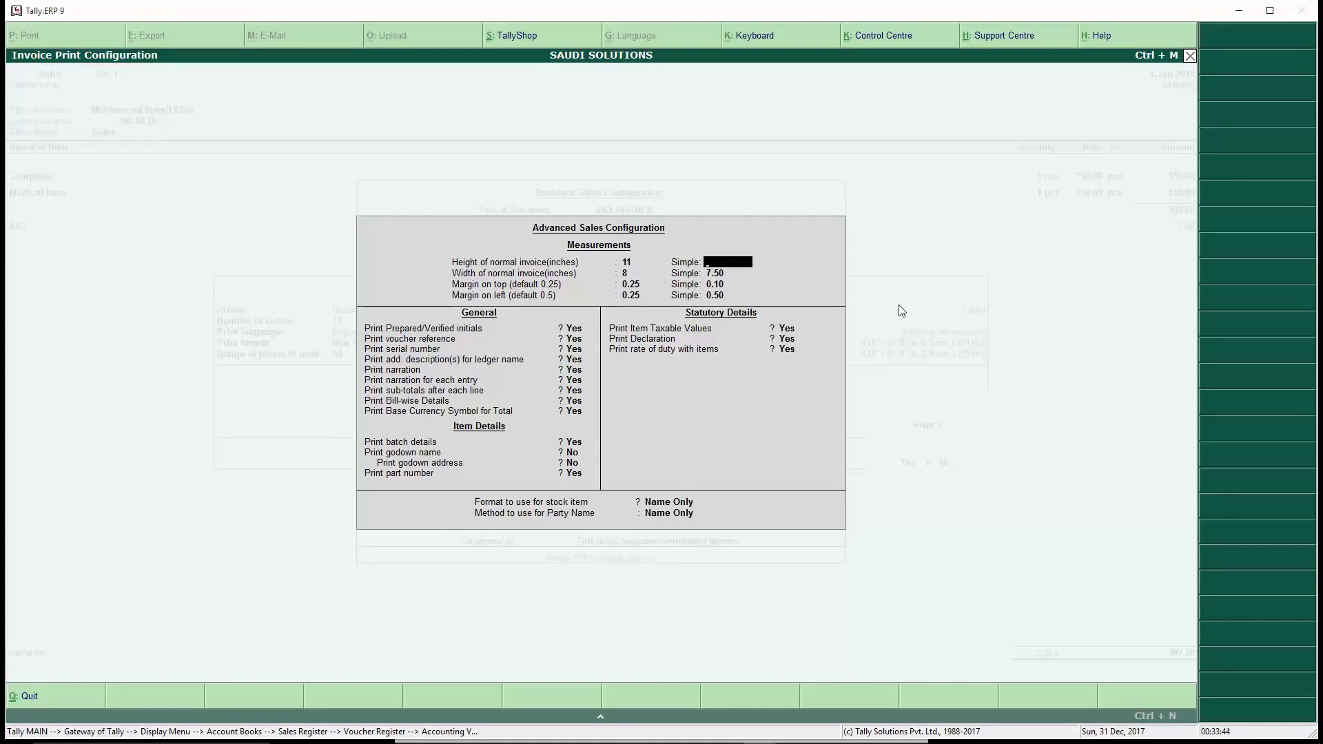
{"action": "key", "text": "BackSpace"}
{"action": "type", "text": "10"}
{"action": "key", "text": "Return"}
- Review width and margins and leave stock item format as Name Only before returning
{"action": "key", "text": "Up"}
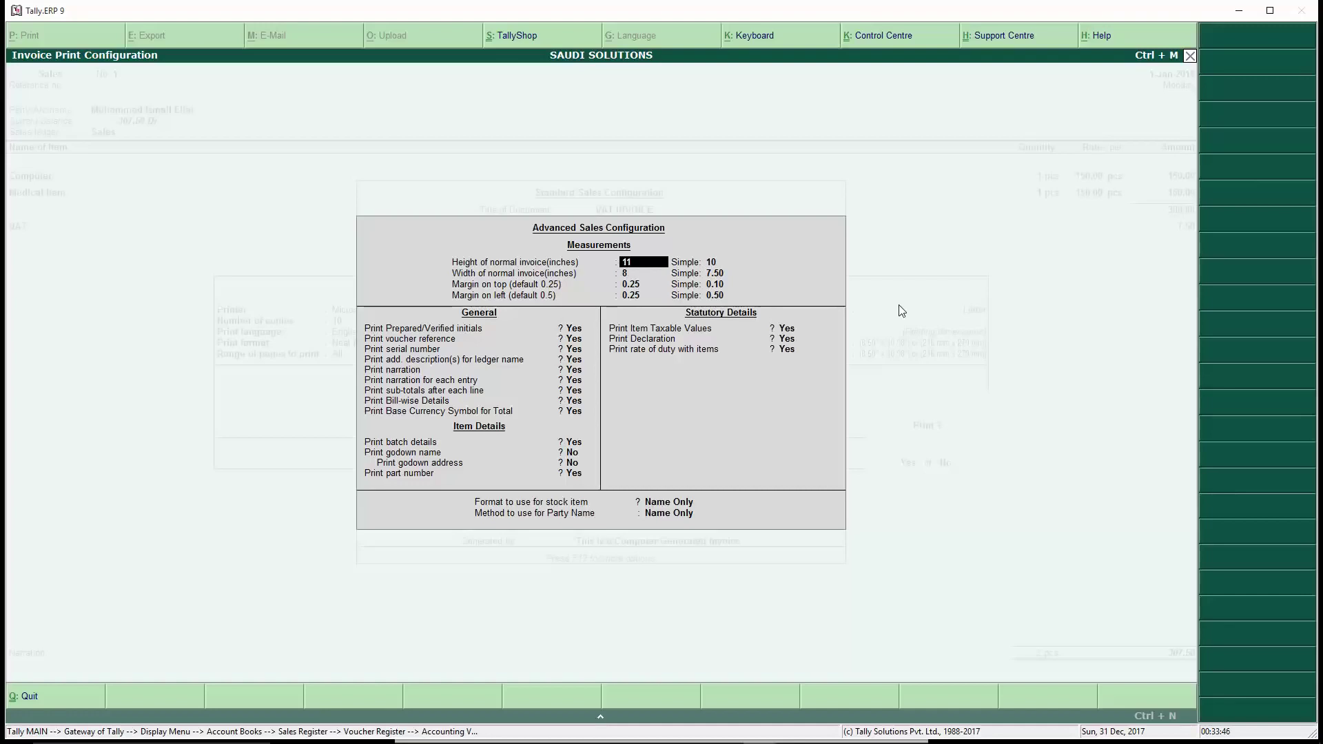
{"action": "key", "text": "Return"}
{"action": "key", "text": "Up"}
{"action": "key", "text": "Return"}
{"action": "key", "text": "Return"}
{"action": "key", "text": "Up"}
{"action": "key", "text": "Up"}
{"action": "key", "text": "Return"}
{"action": "key", "text": "Up"}
{"action": "key", "text": "Return"}
{"action": "key", "text": "Return"}
{"action": "key", "text": "Return"}
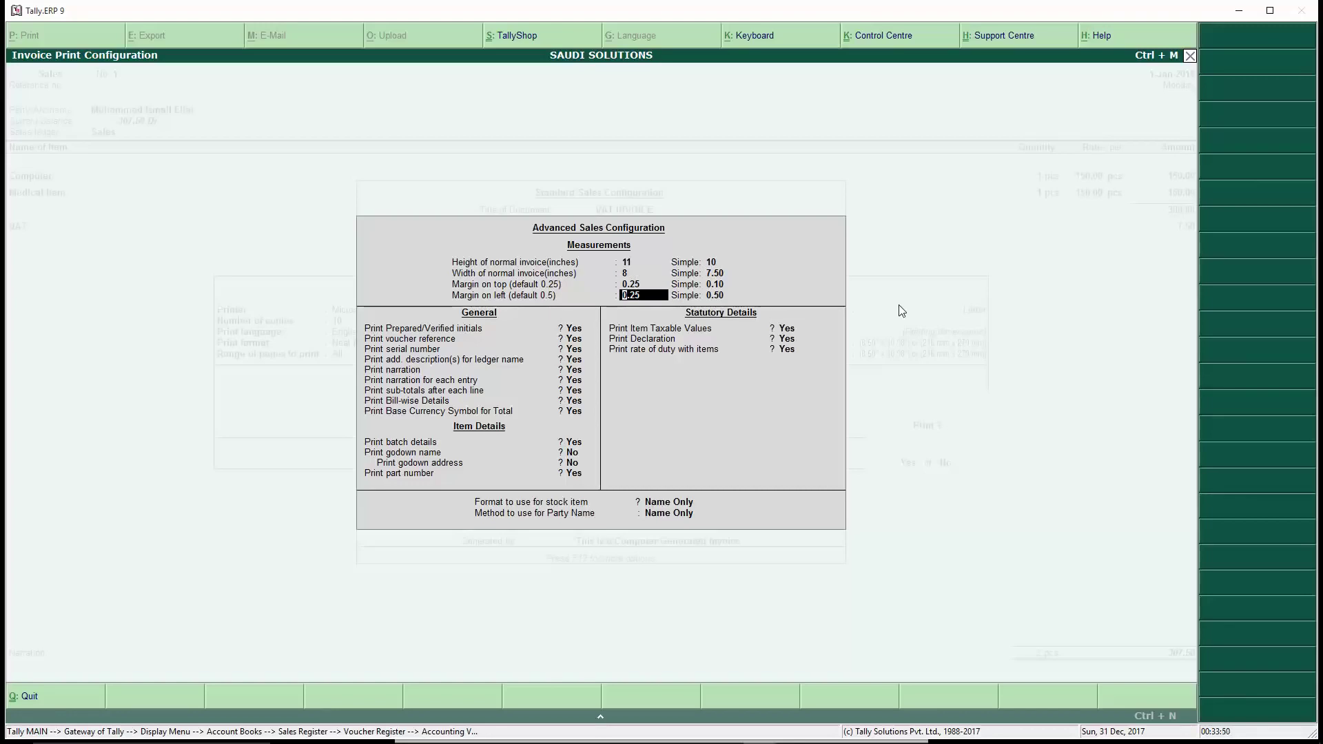
{"action": "key", "text": "Return"}
{"action": "key", "text": "Return"}
{"action": "key", "text": "Return"}
{"action": "key", "text": "Return"}
{"action": "key", "text": "Return"}
{"action": "key", "text": "Return"}
{"action": "key", "text": "Return"}
{"action": "key", "text": "Return"}
{"action": "key", "text": "Return"}
{"action": "key", "text": "Return"}
{"action": "key", "text": "Return"}
{"action": "key", "text": "Return"}
{"action": "key", "text": "Return"}
{"action": "key", "text": "Return"}
{"action": "key", "text": "Return"}
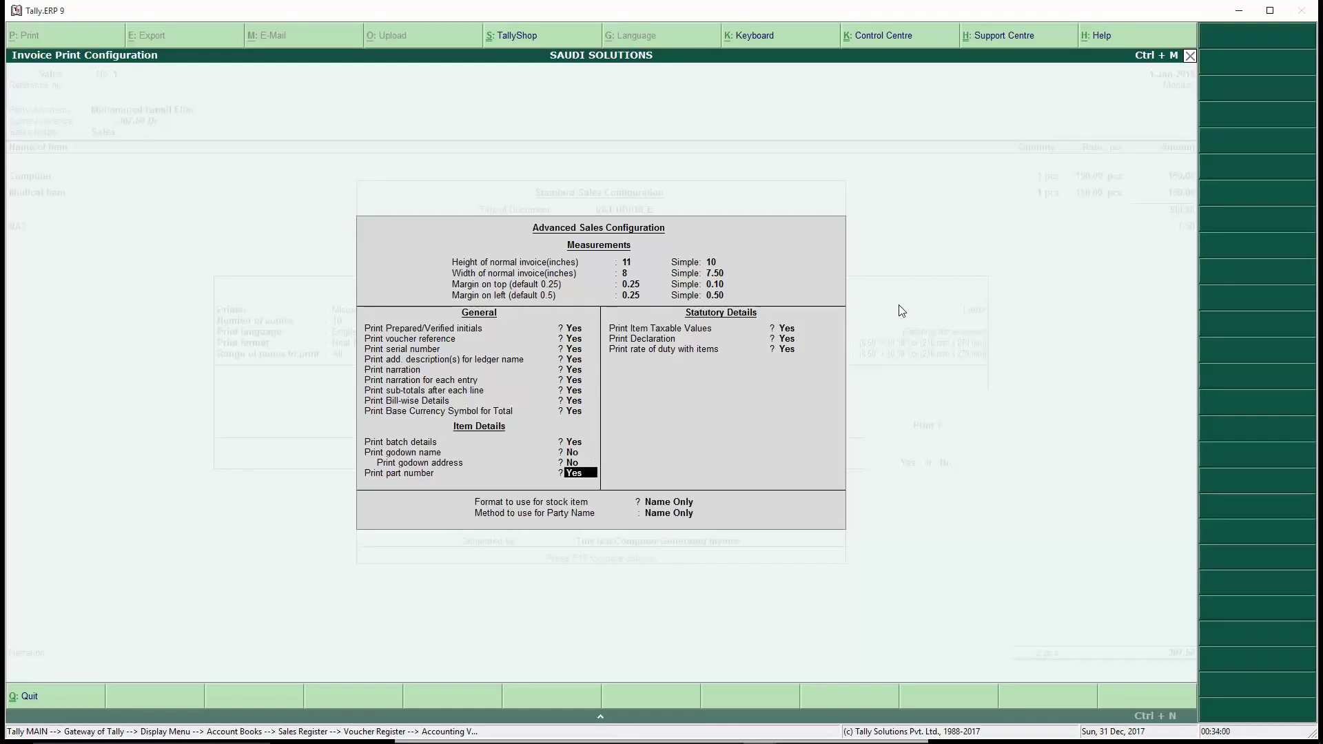
{"action": "key", "text": "Return"}
{"action": "key", "text": "Return"}
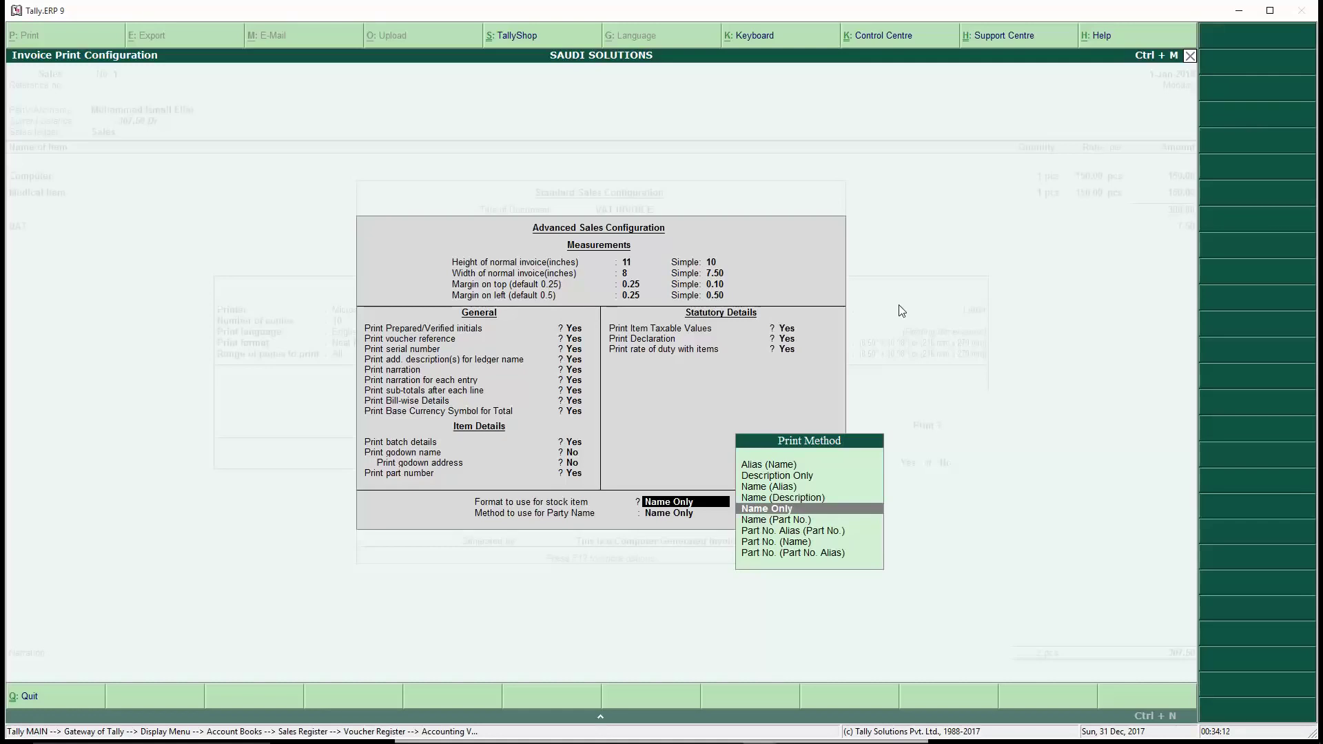
{"action": "key", "text": "Up"}
{"action": "key", "text": "Up"}
{"action": "key", "text": "Up"}
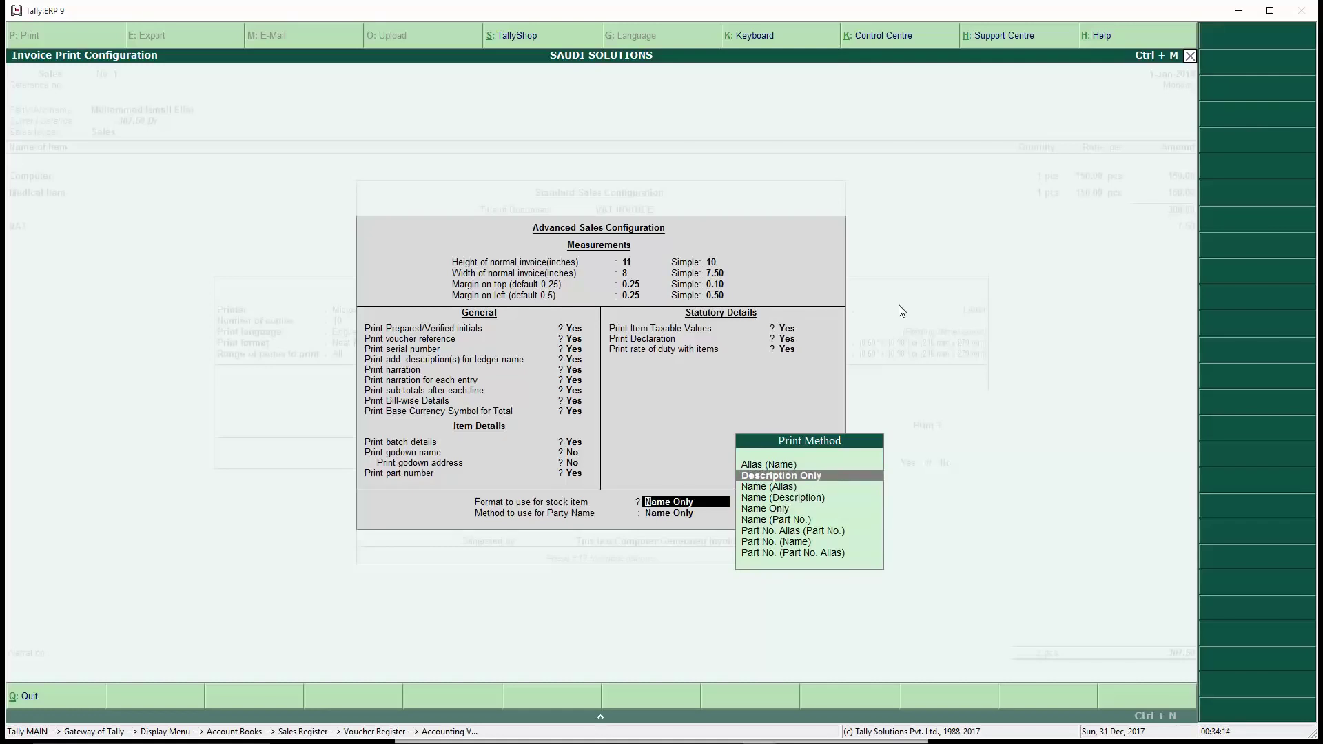
{"action": "key", "text": "Return"}
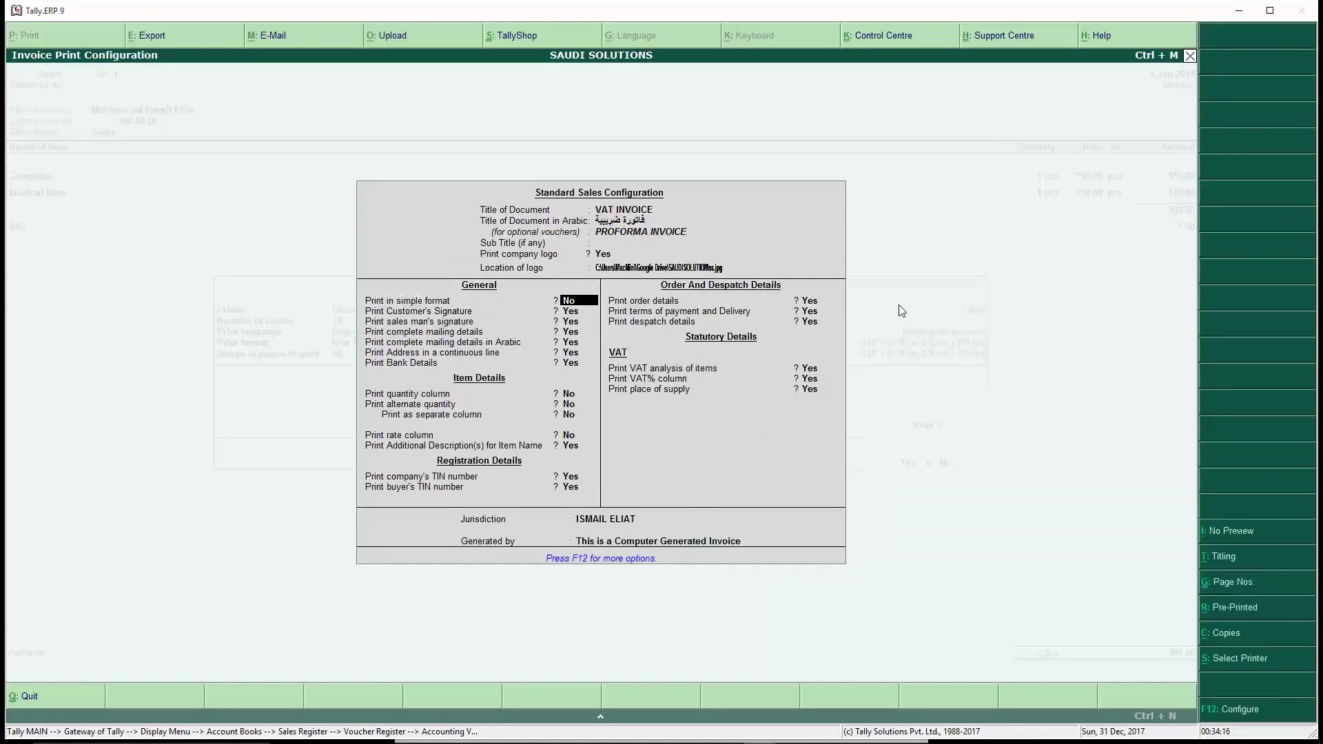
- Accept the invoice print configuration to preview the VAT invoice, then exit to the Sales Register
{"action": "key", "text": "ctrl+a"}
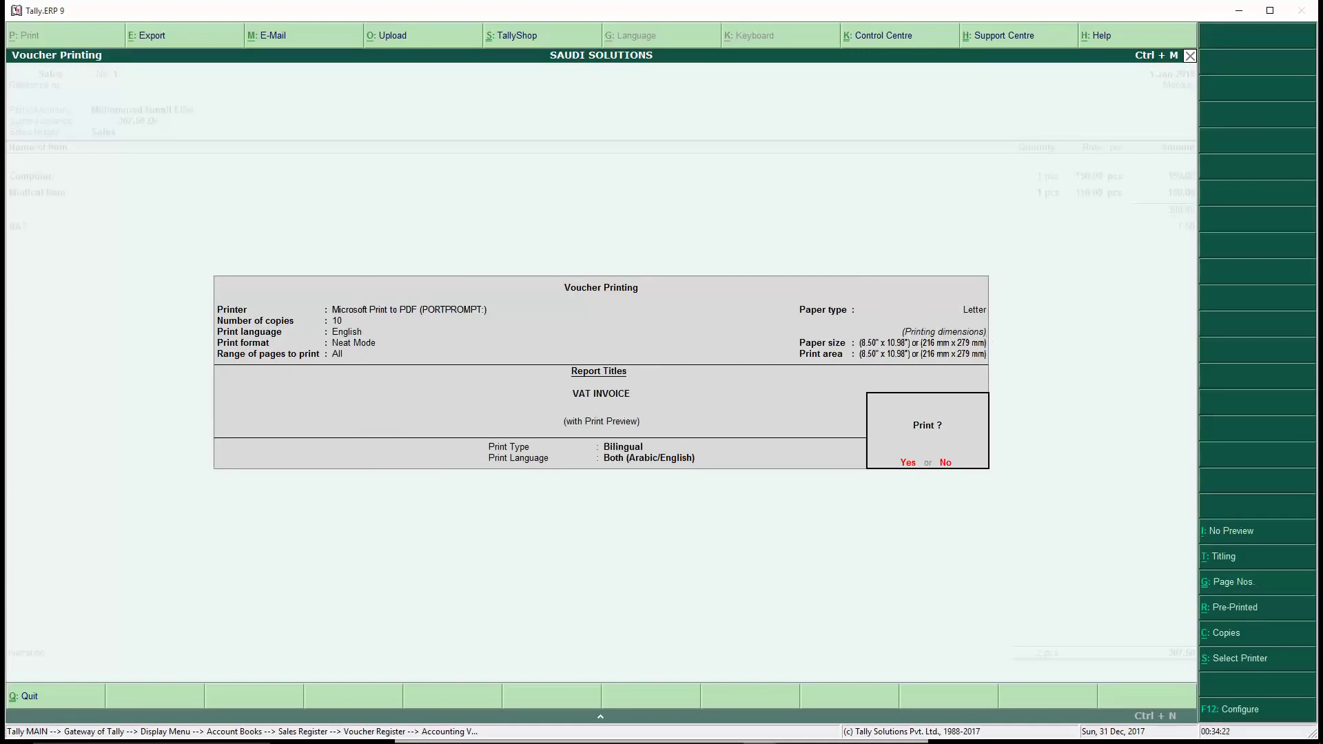
{"action": "left_click", "coordinate": [1234, 709]}
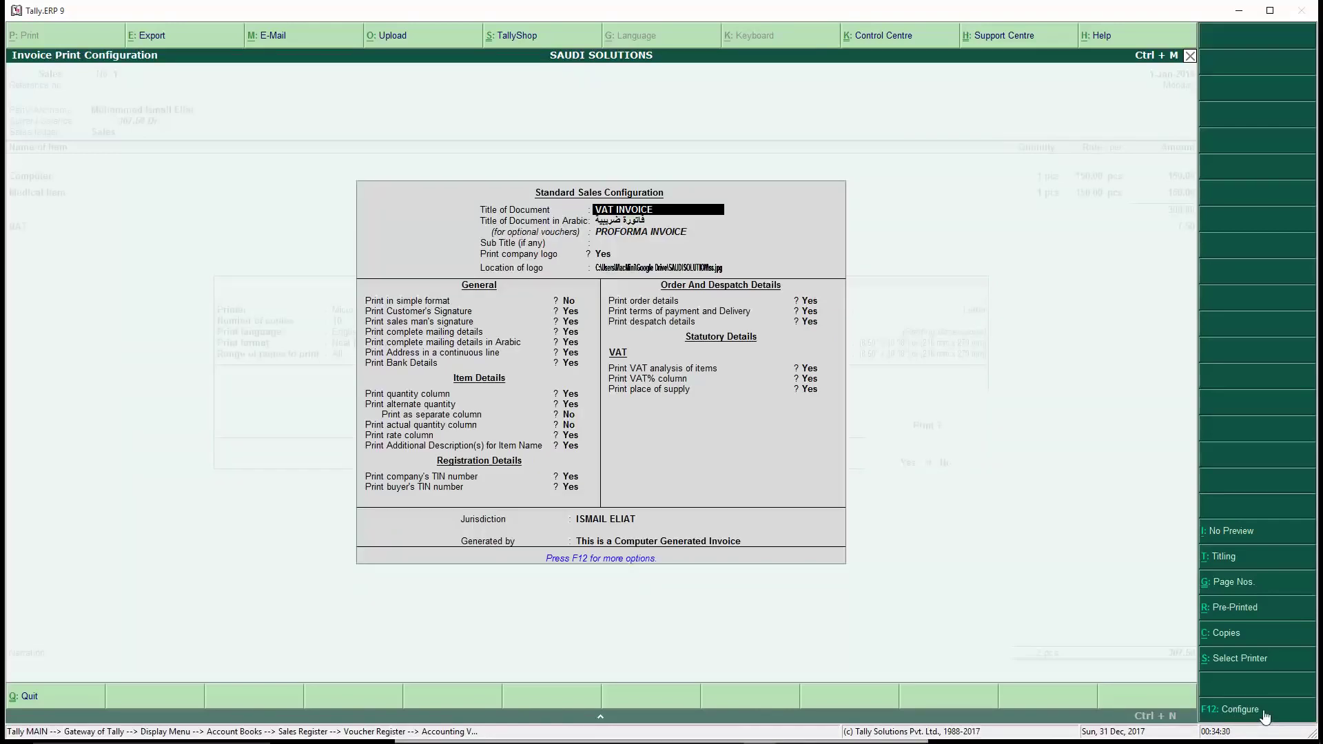
{"action": "key", "text": "Return"}
{"action": "key", "text": "Return"}
{"action": "key", "text": "Return"}
{"action": "key", "text": "Return"}
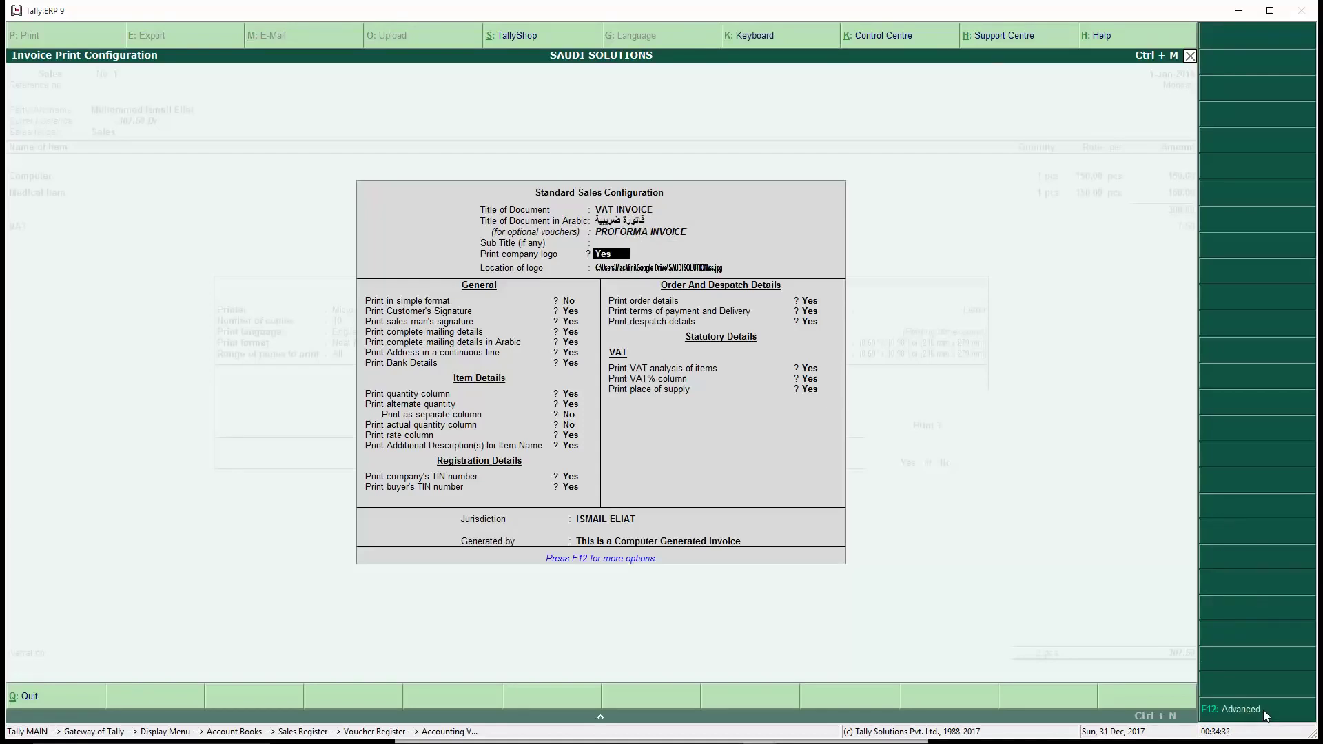
{"action": "key", "text": "n"}
{"action": "key", "text": "ctrl+a"}
{"action": "key", "text": "Return"}
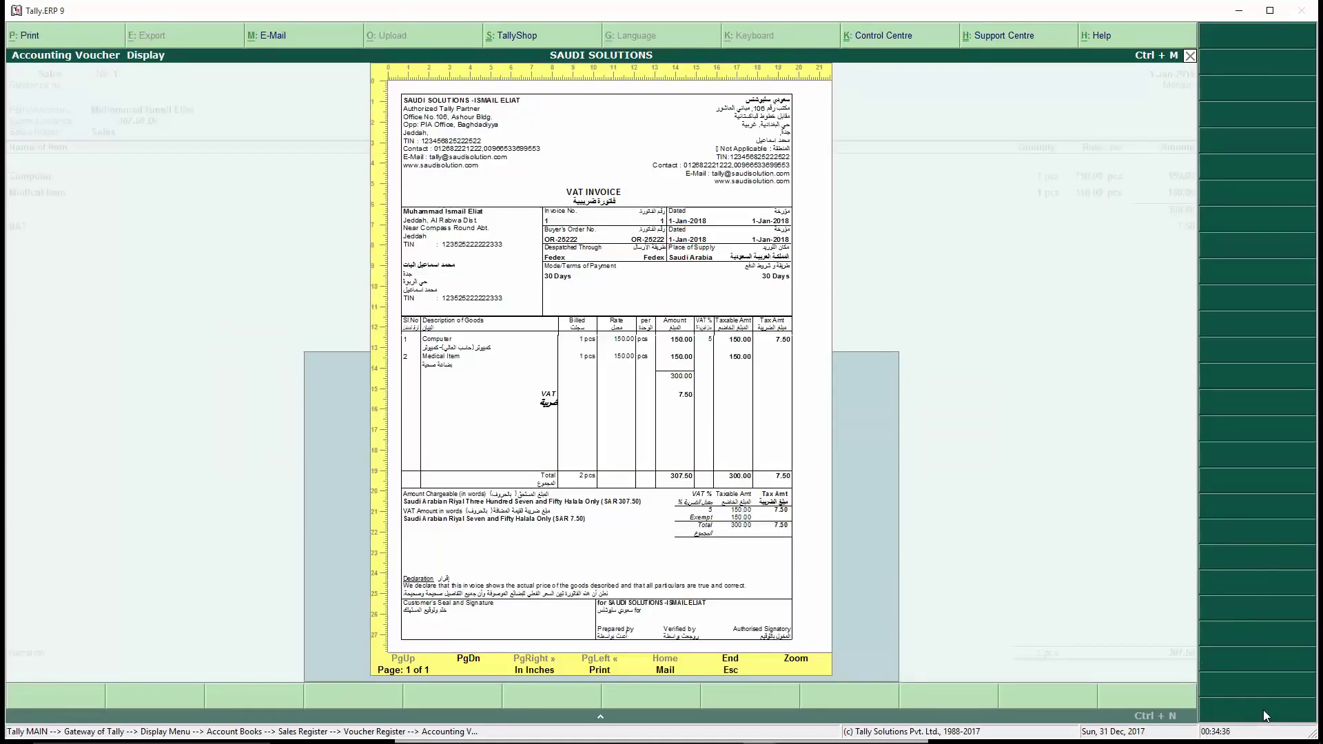
{"action": "key", "text": "Escape"}
{"action": "key", "text": "Escape"}
{"action": "key", "text": "Escape"}
{"action": "key", "text": "Escape"}
{"action": "key", "text": "Escape"}
{"action": "key", "text": "Escape"}
{"action": "key", "text": "Escape"}
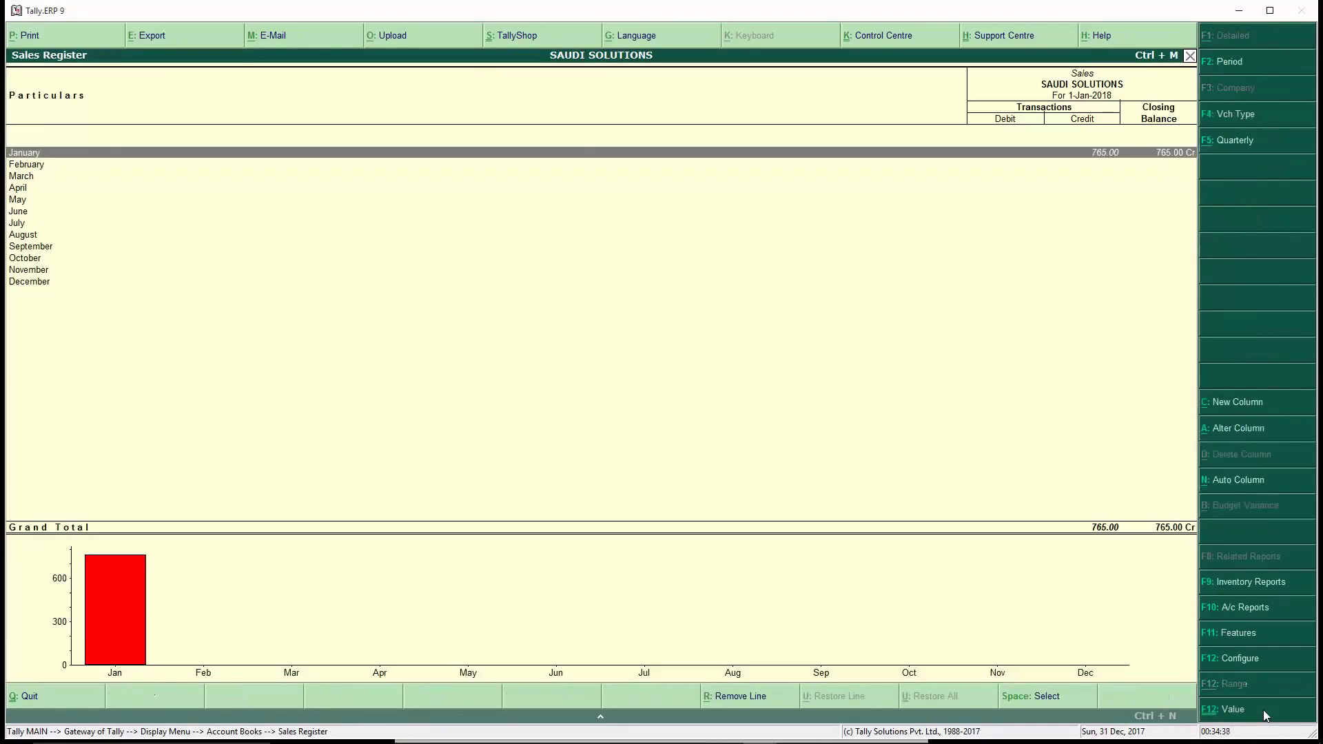
{"action": "key", "text": "Escape"}
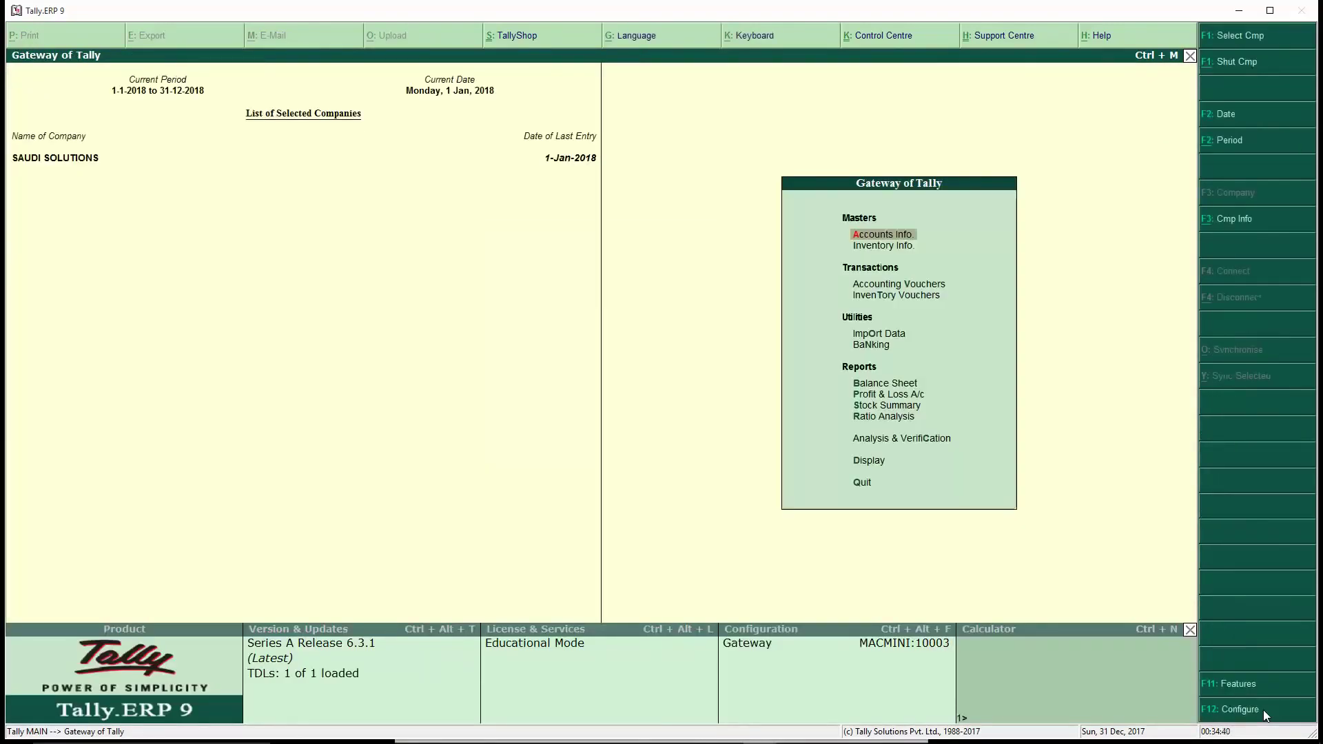